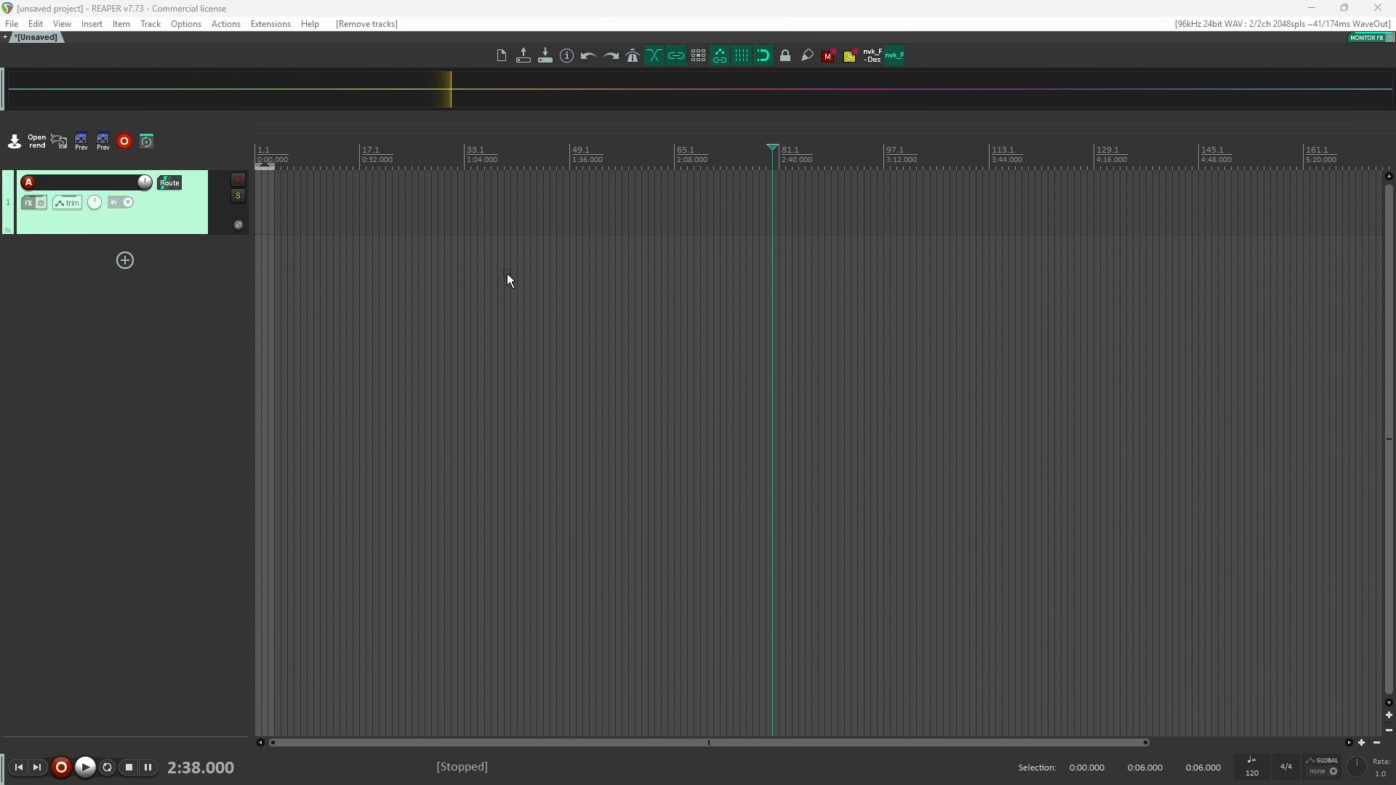
# Place the edit cursor at 0:02.000 near the start of the timeline
pyautogui.click(273, 196)
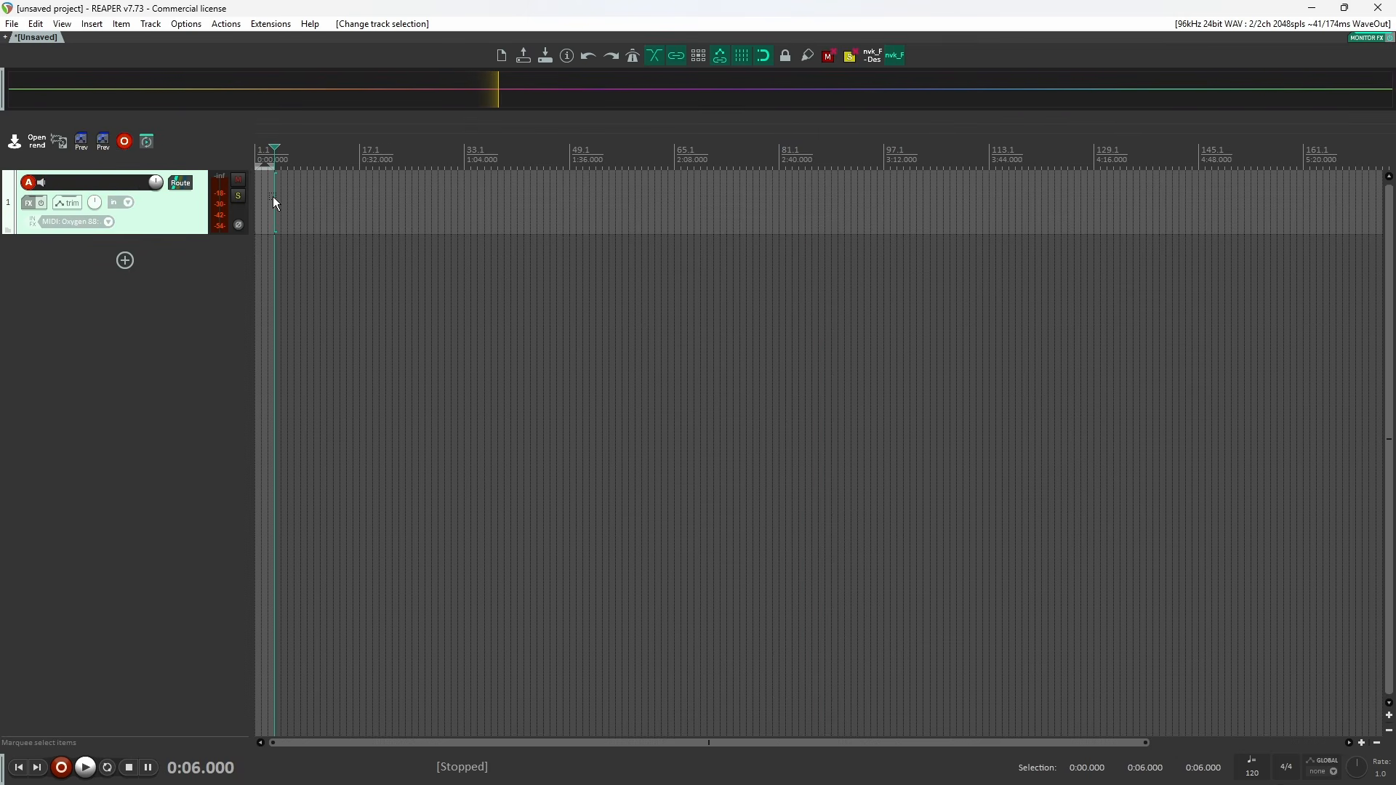
pyautogui.scroll(5, 250, 194)
pyautogui.scroll(6, 249, 194)
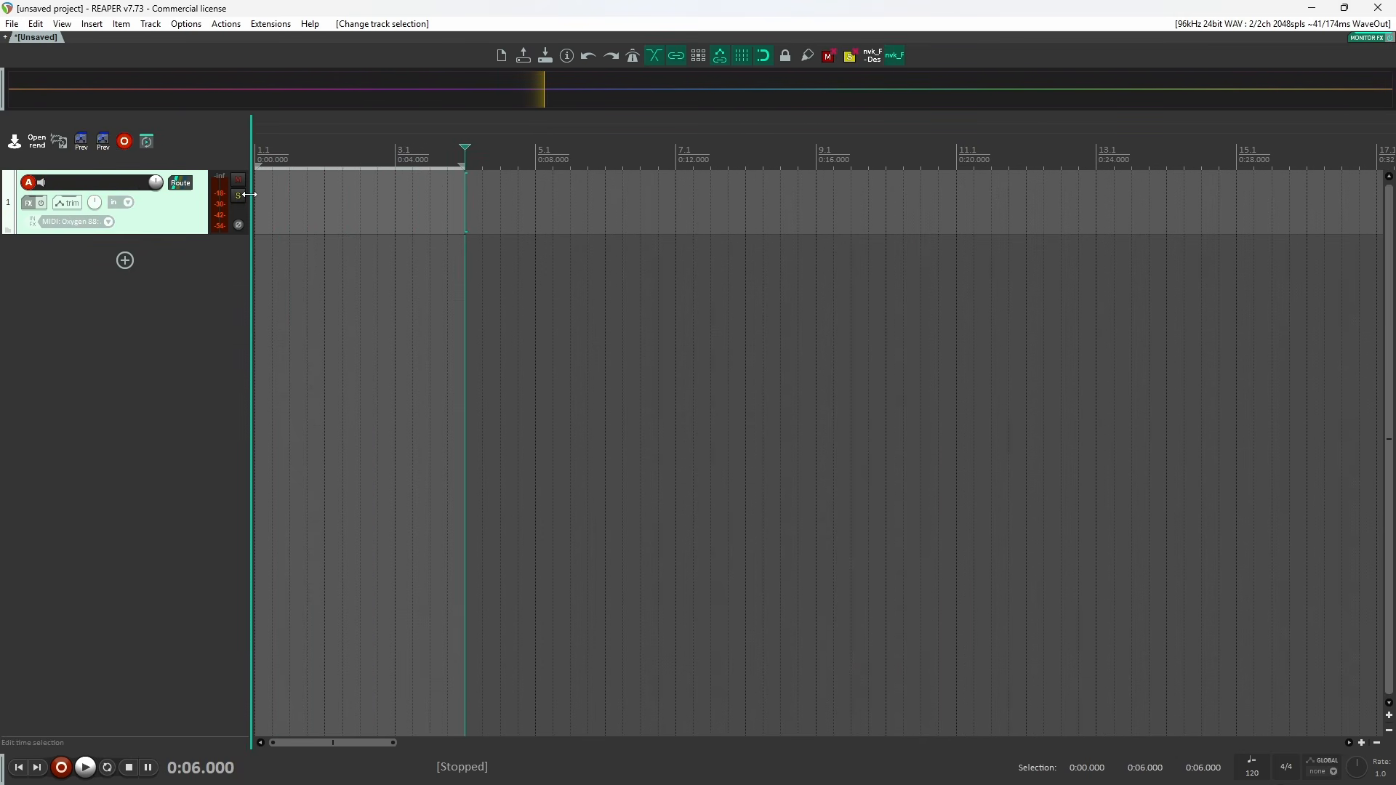
pyautogui.click(384, 197)
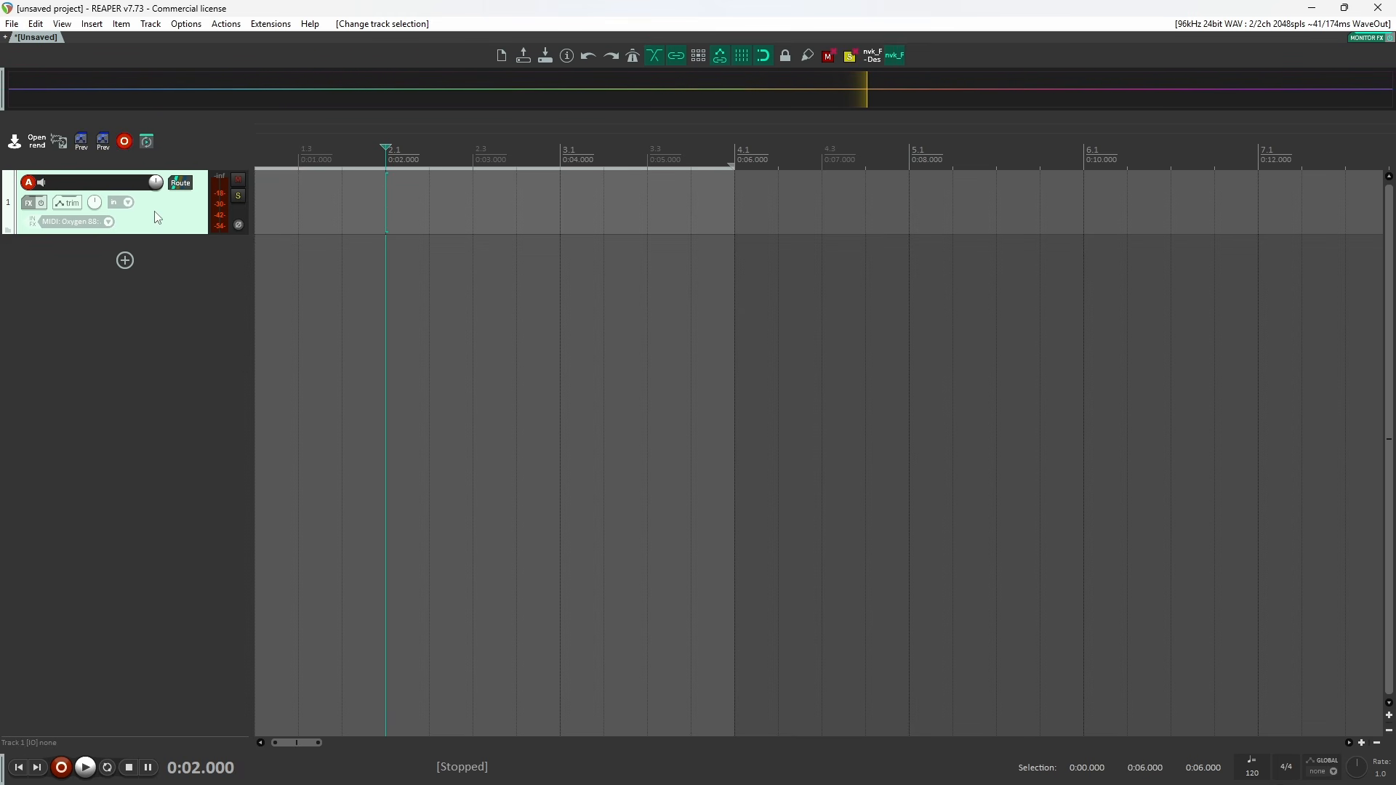
# Add a second track and name the two tracks Mid and Side
pyautogui.doubleClick(150, 249)
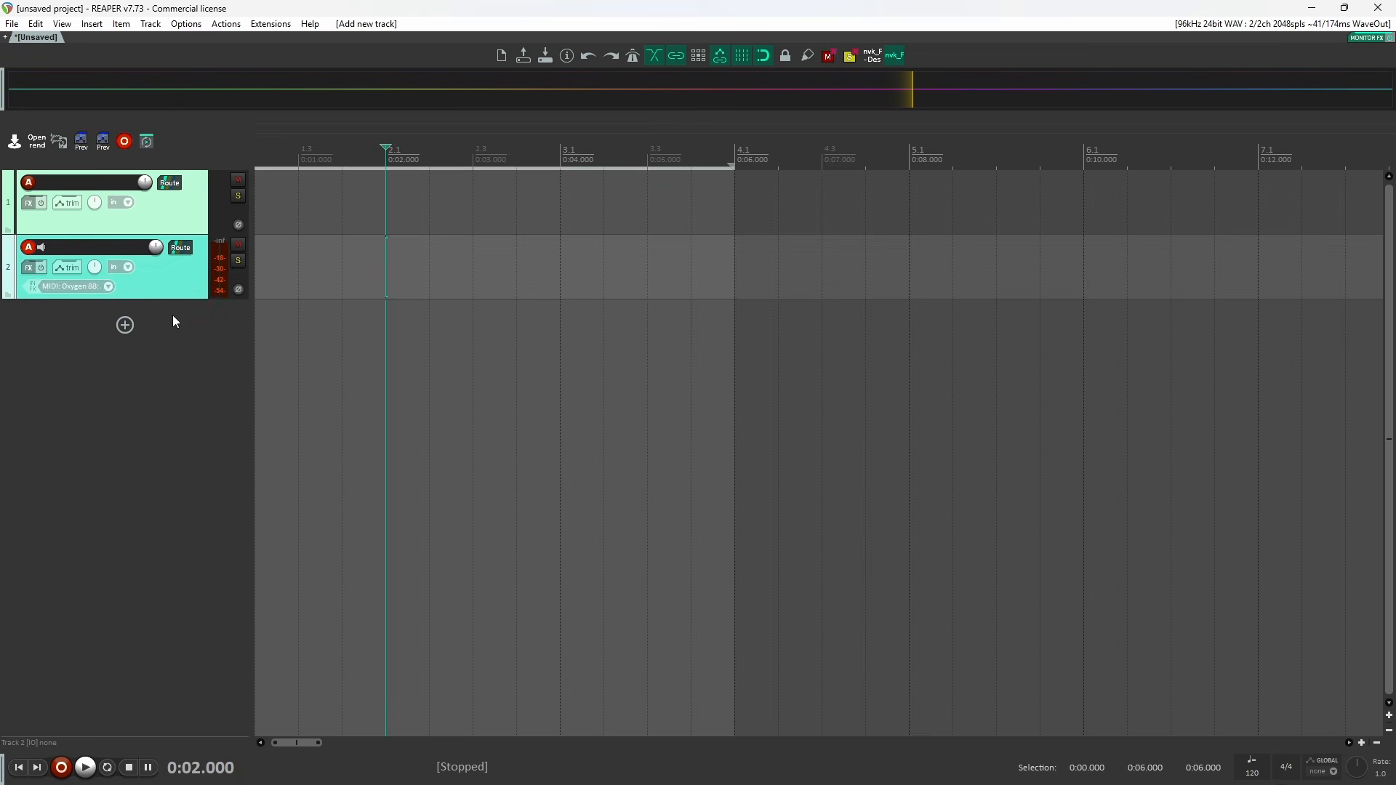
pyautogui.doubleClick(97, 182)
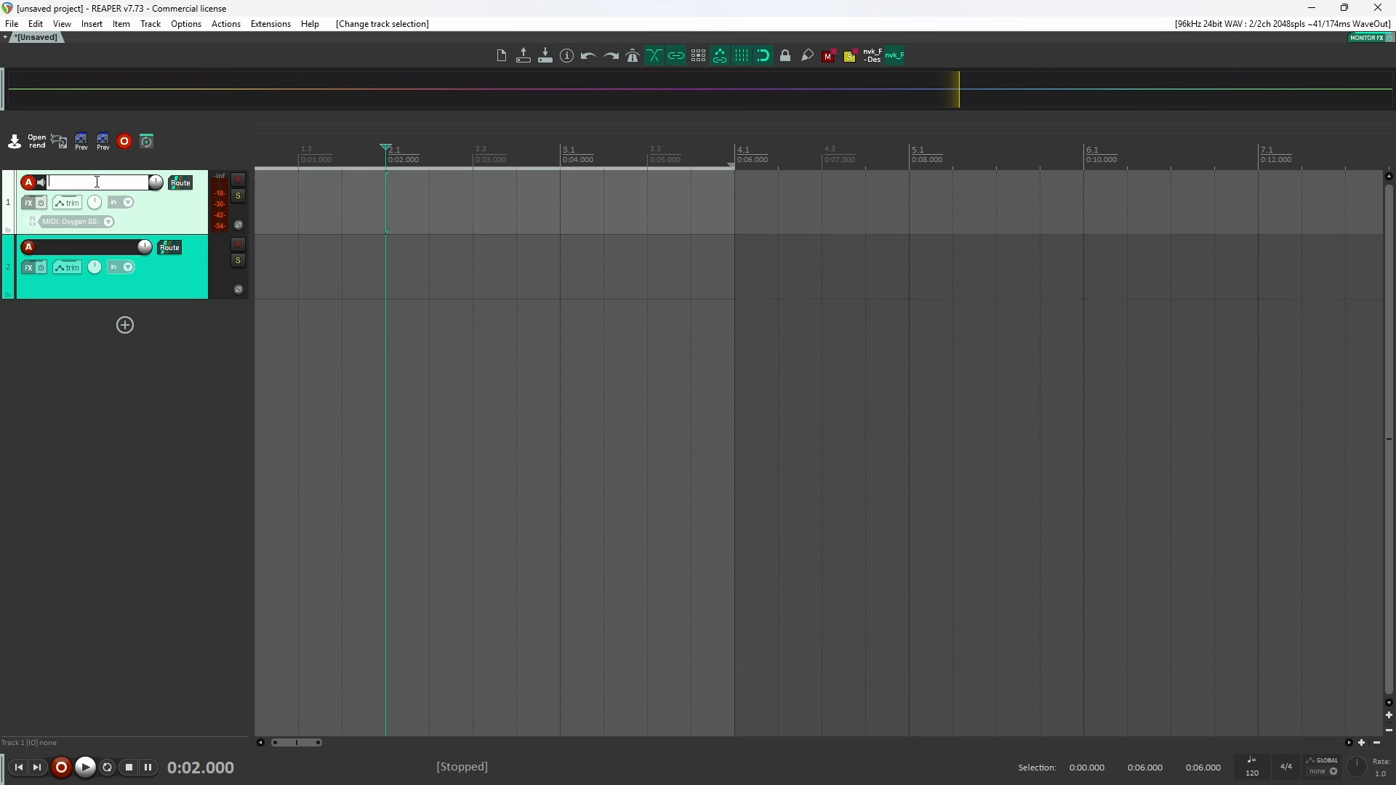
pyautogui.press('Return')
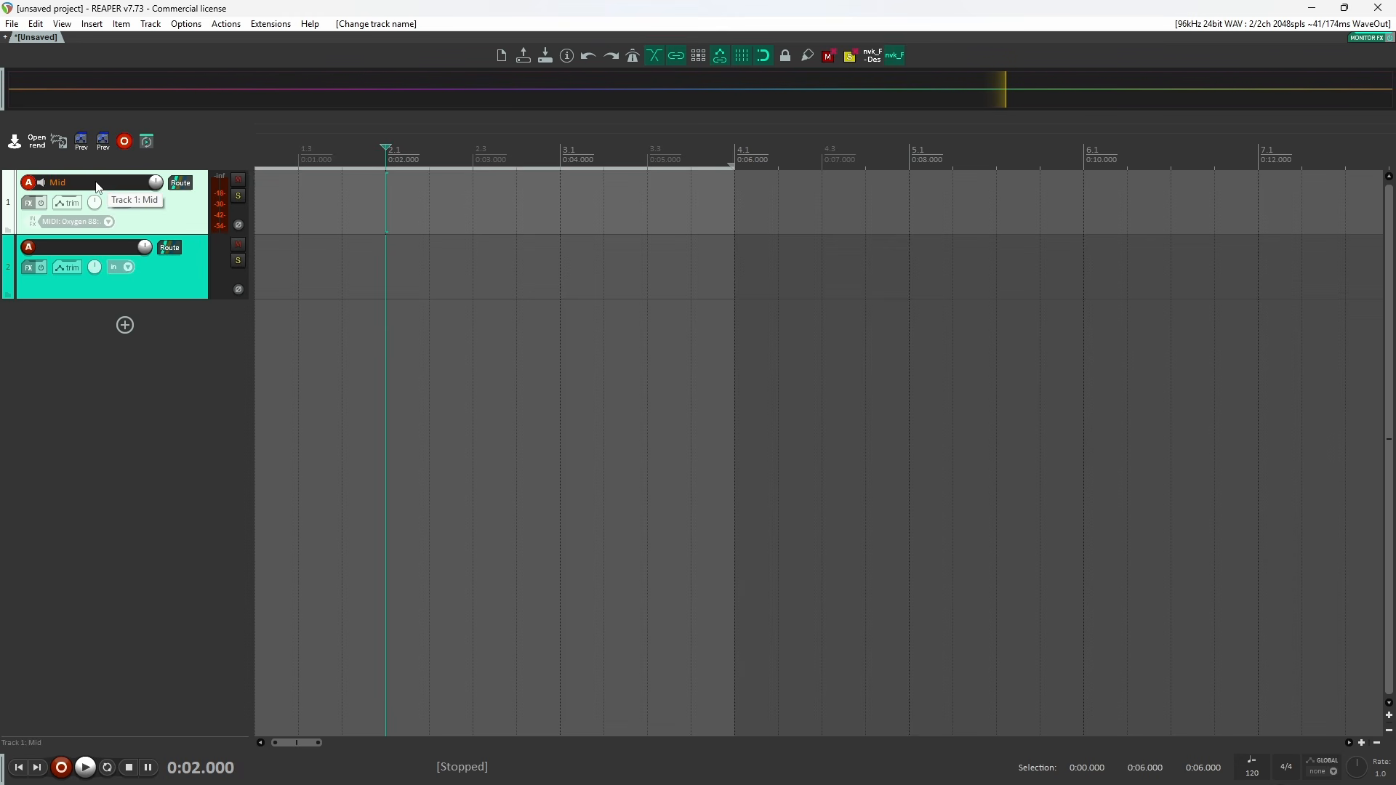
pyautogui.doubleClick(93, 250)
pyautogui.write('Side')
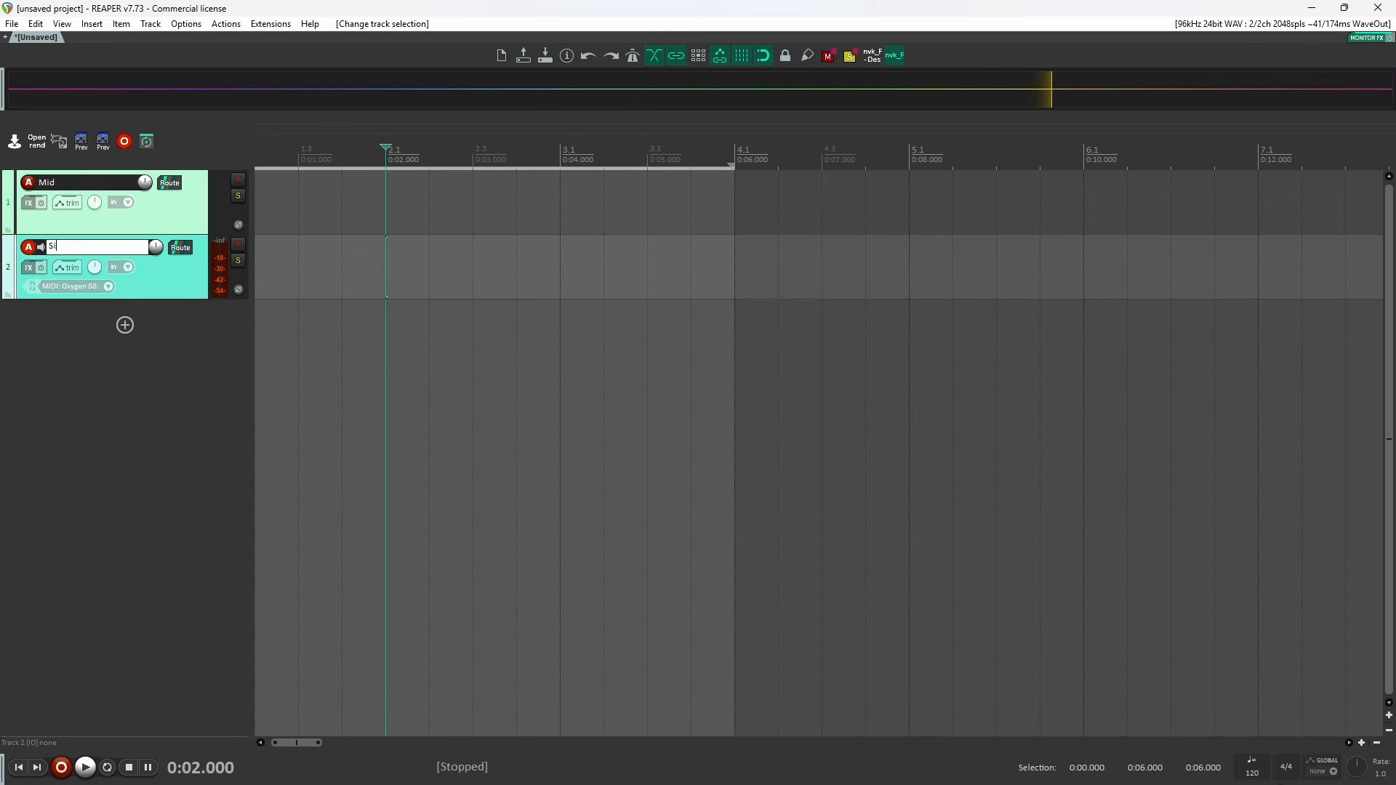
pyautogui.press('Return')
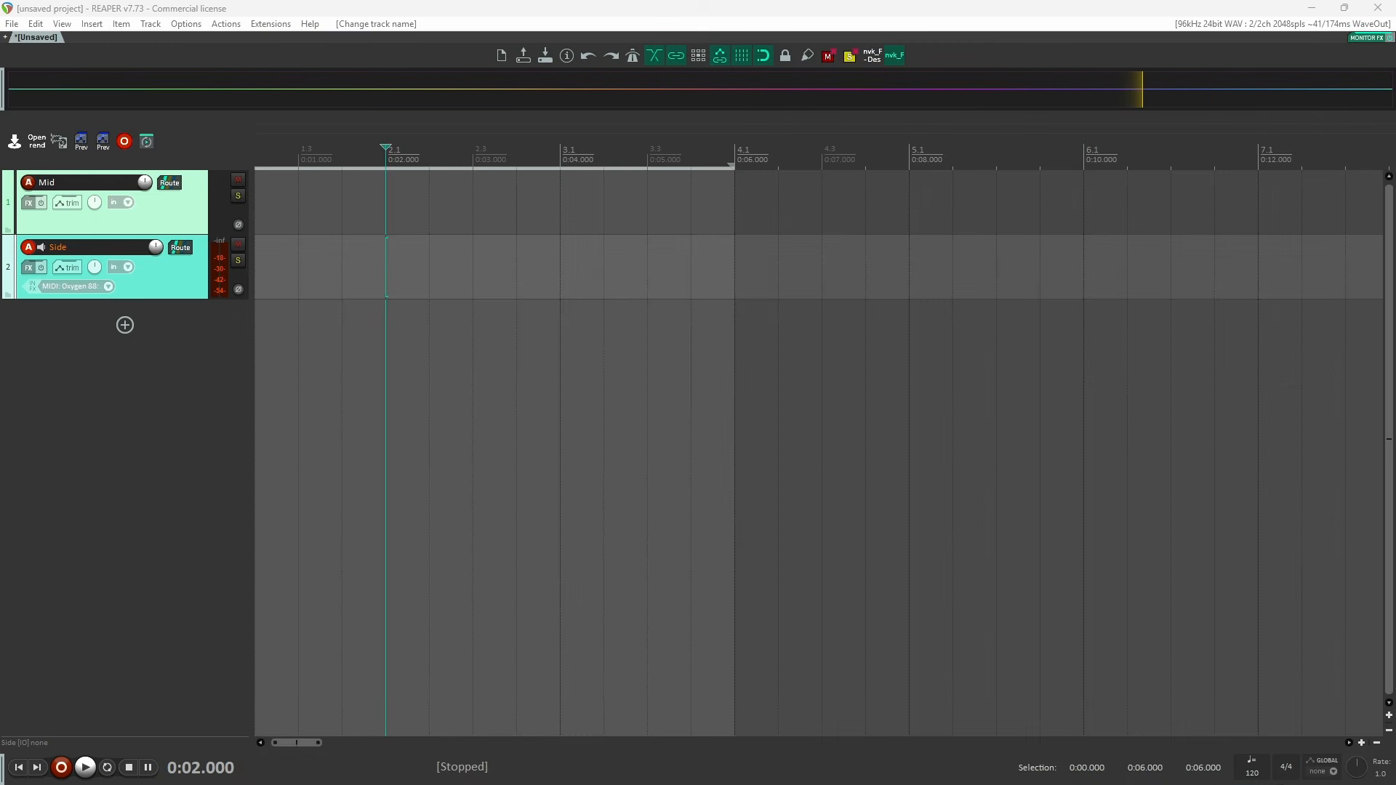
# Import the recordings 260617_006_Tr1 (edited).wav onto Mid and 260617_006_Tr2 (edited).wav onto Side, both starting at 0:02.000
pyautogui.moveTo(574, 228); pyautogui.dragTo(393, 204)
pyautogui.click(604, 358)
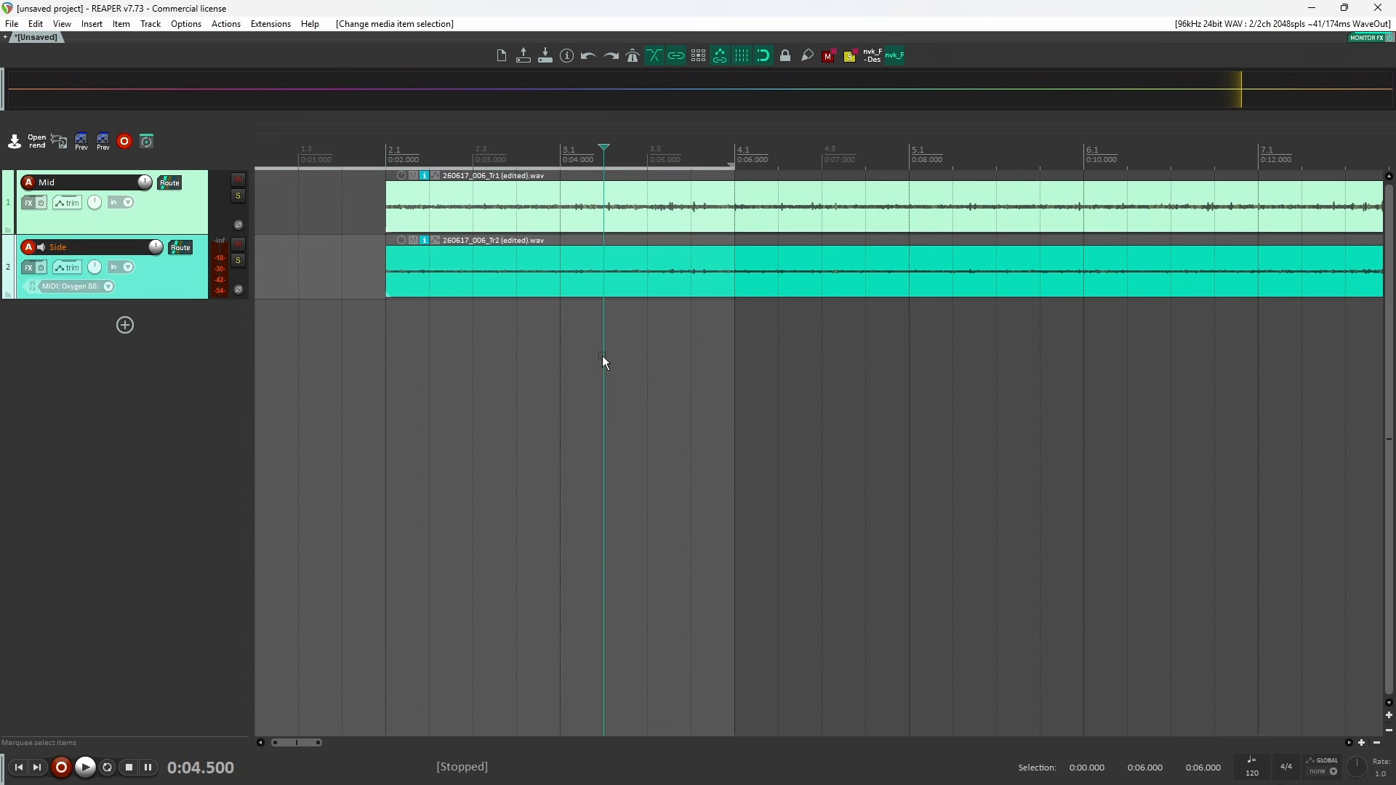
pyautogui.scroll(-4, 602, 355)
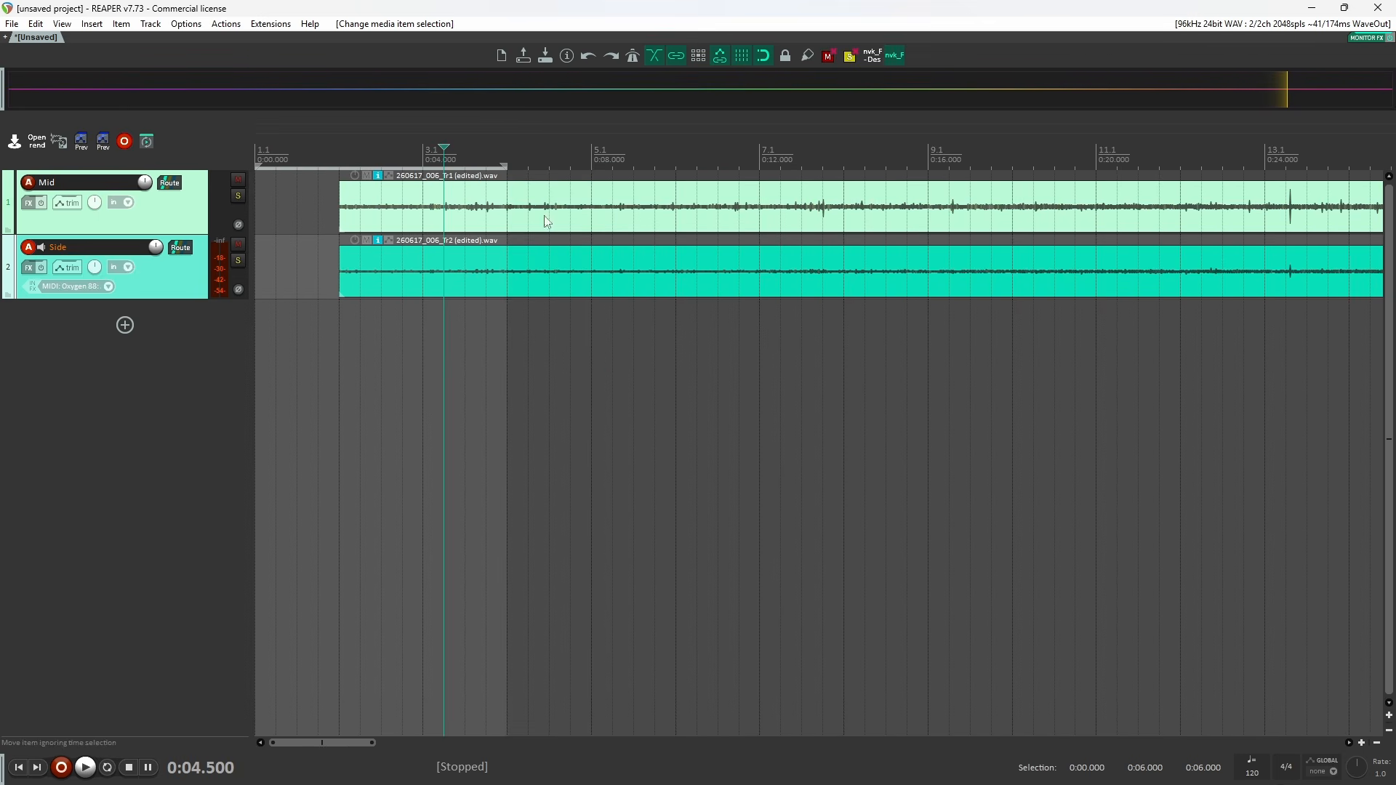
pyautogui.click(551, 204)
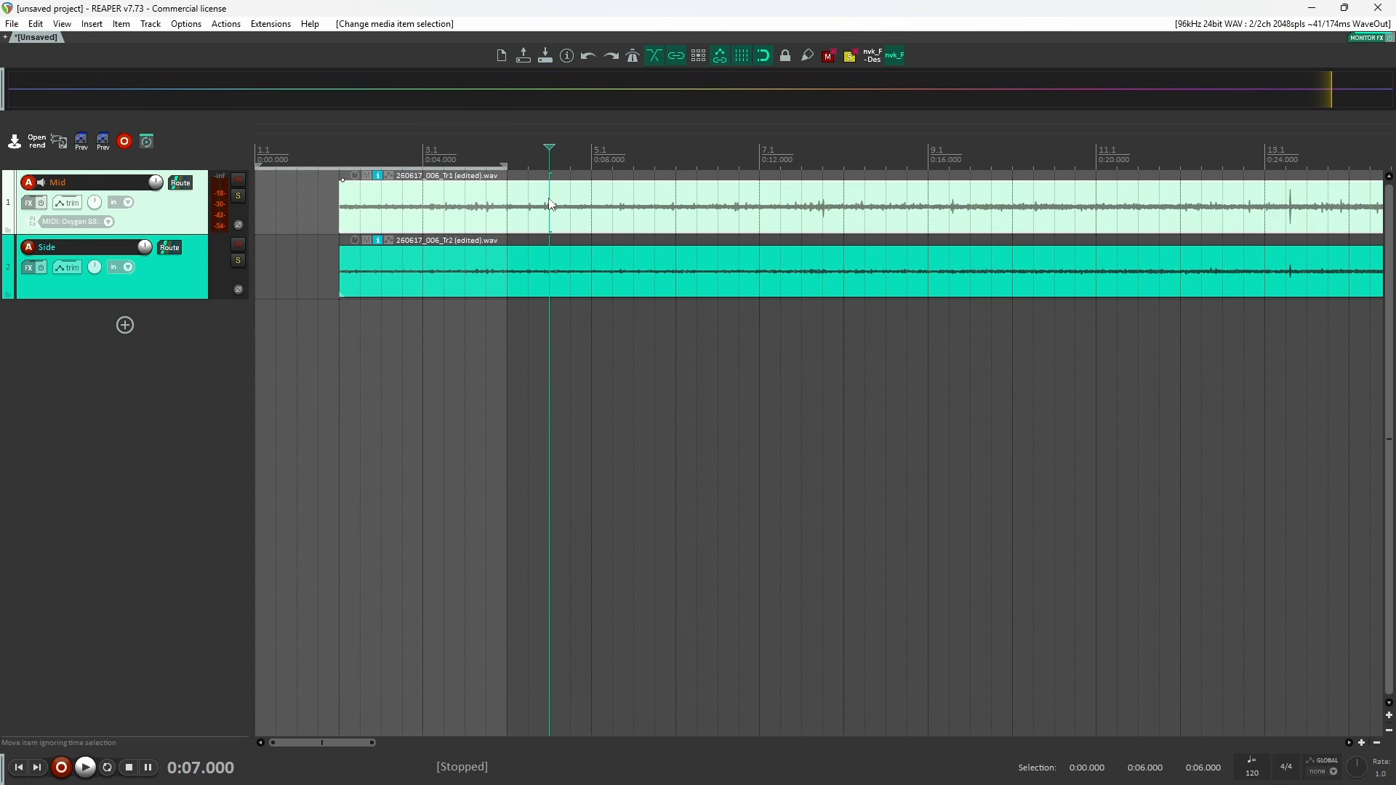
pyautogui.click(529, 267)
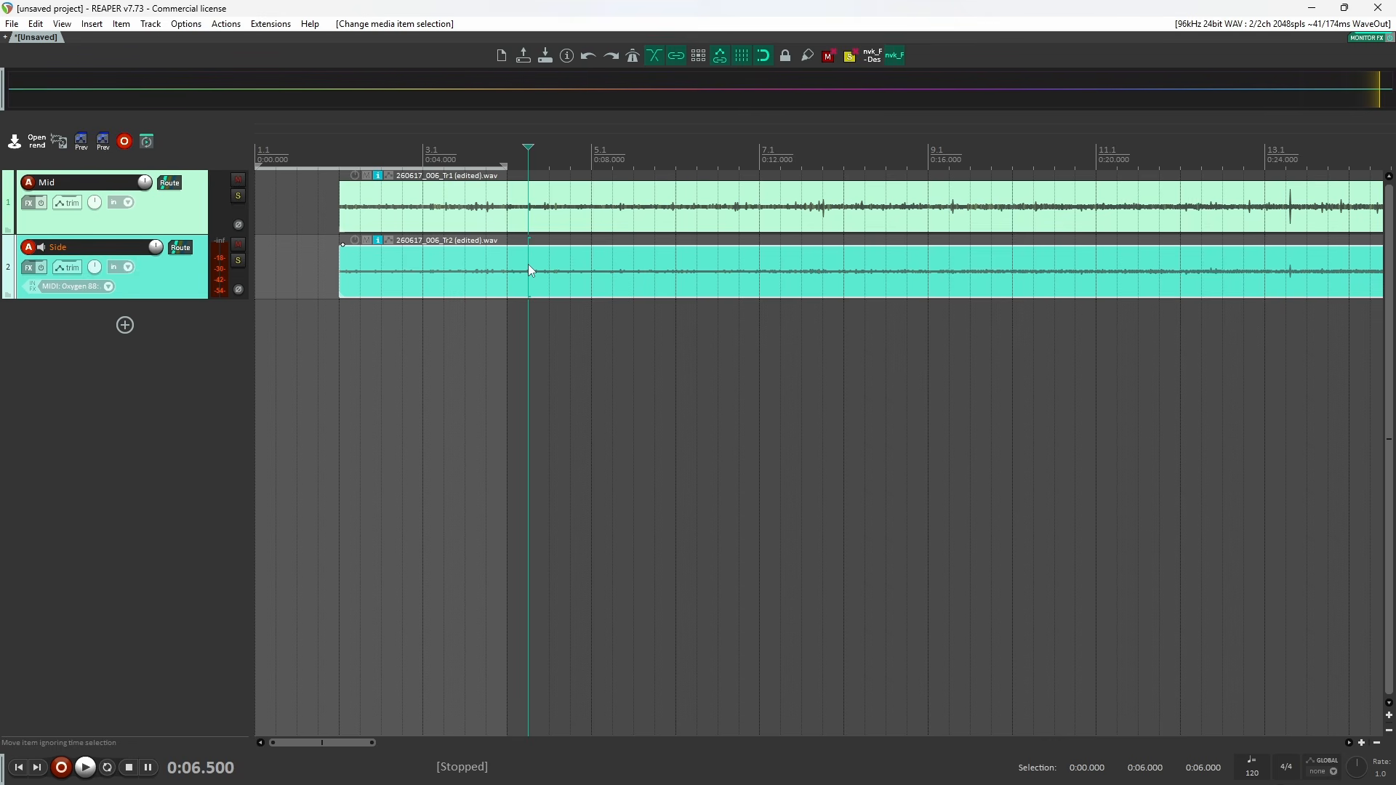
pyautogui.click(549, 364)
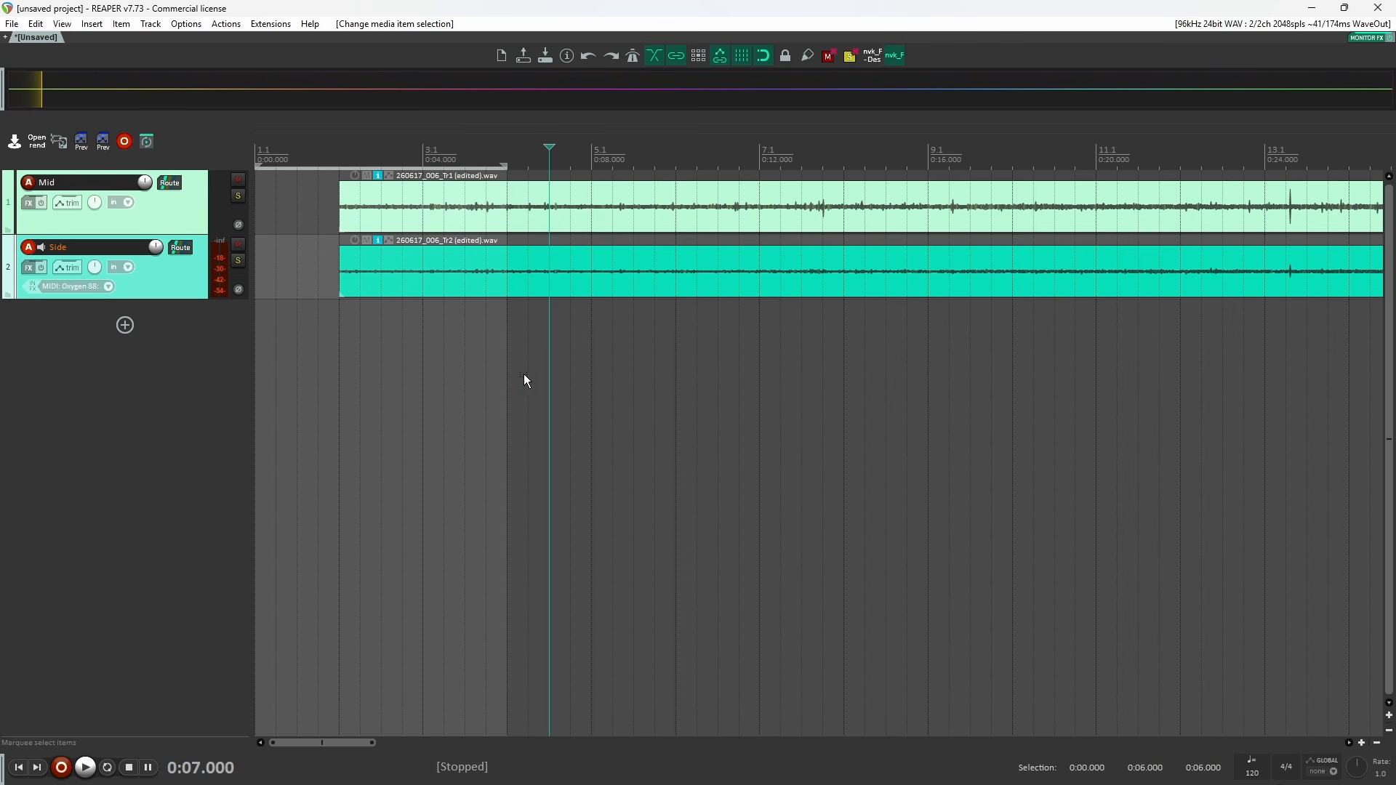
pyautogui.hotkey('ctrl', 'd')
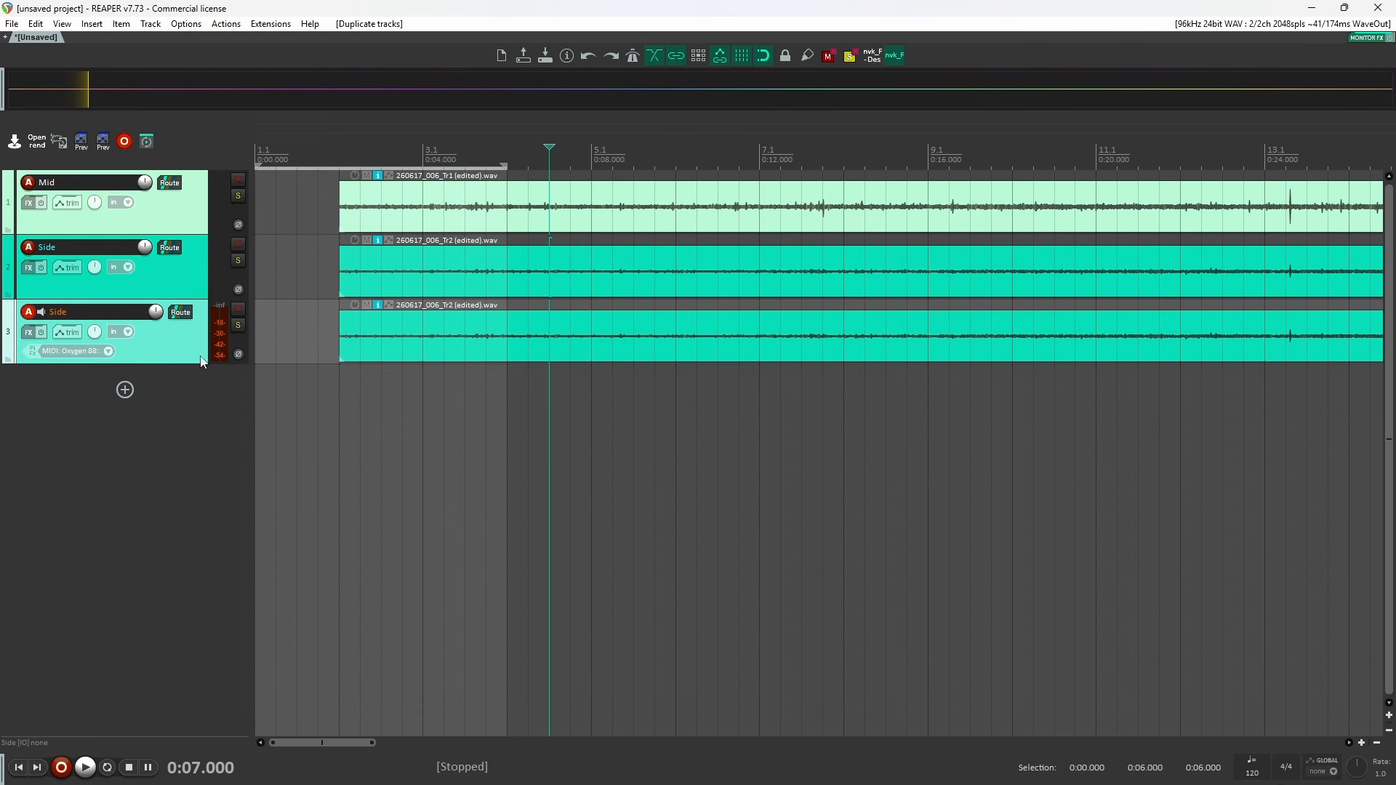
pyautogui.click(238, 354)
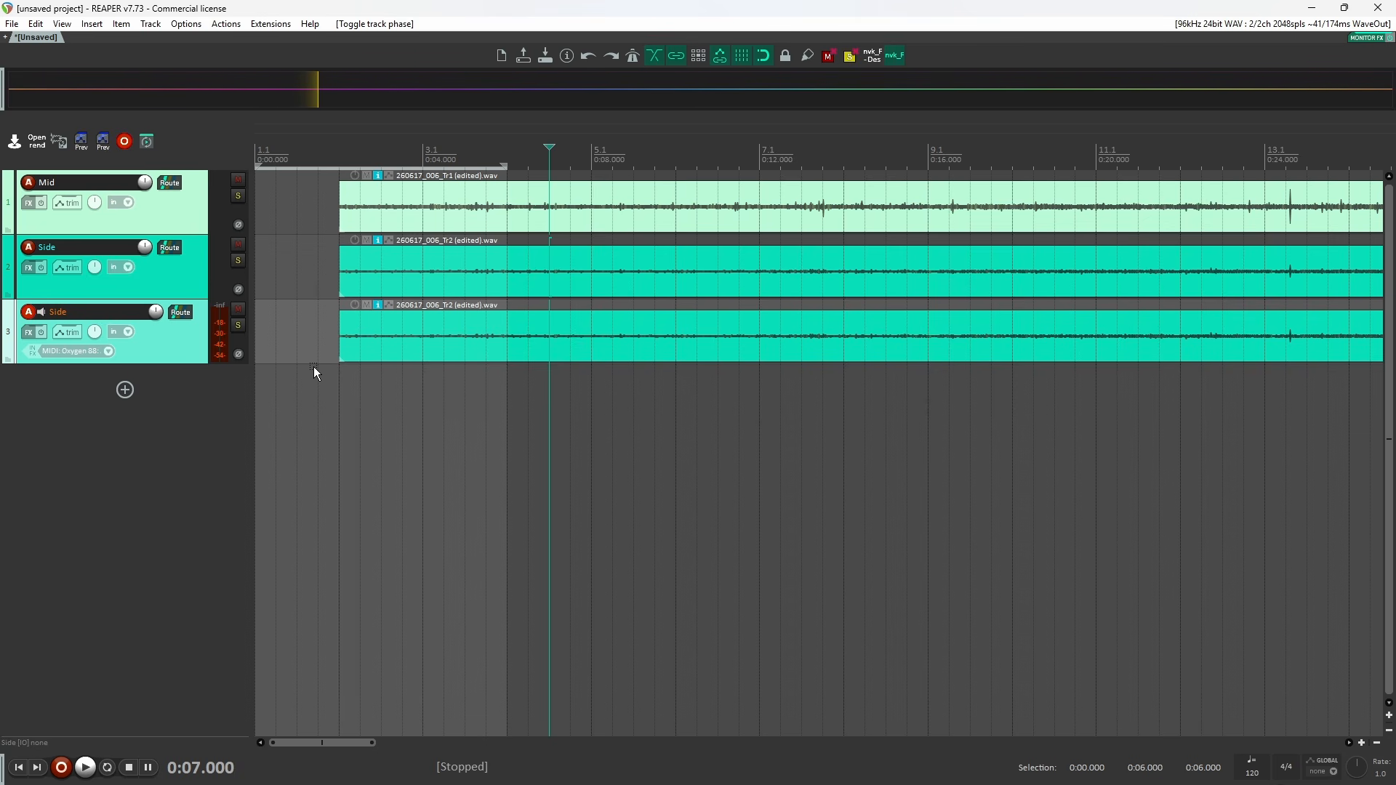
pyautogui.hotkey('ctrl', 'z')
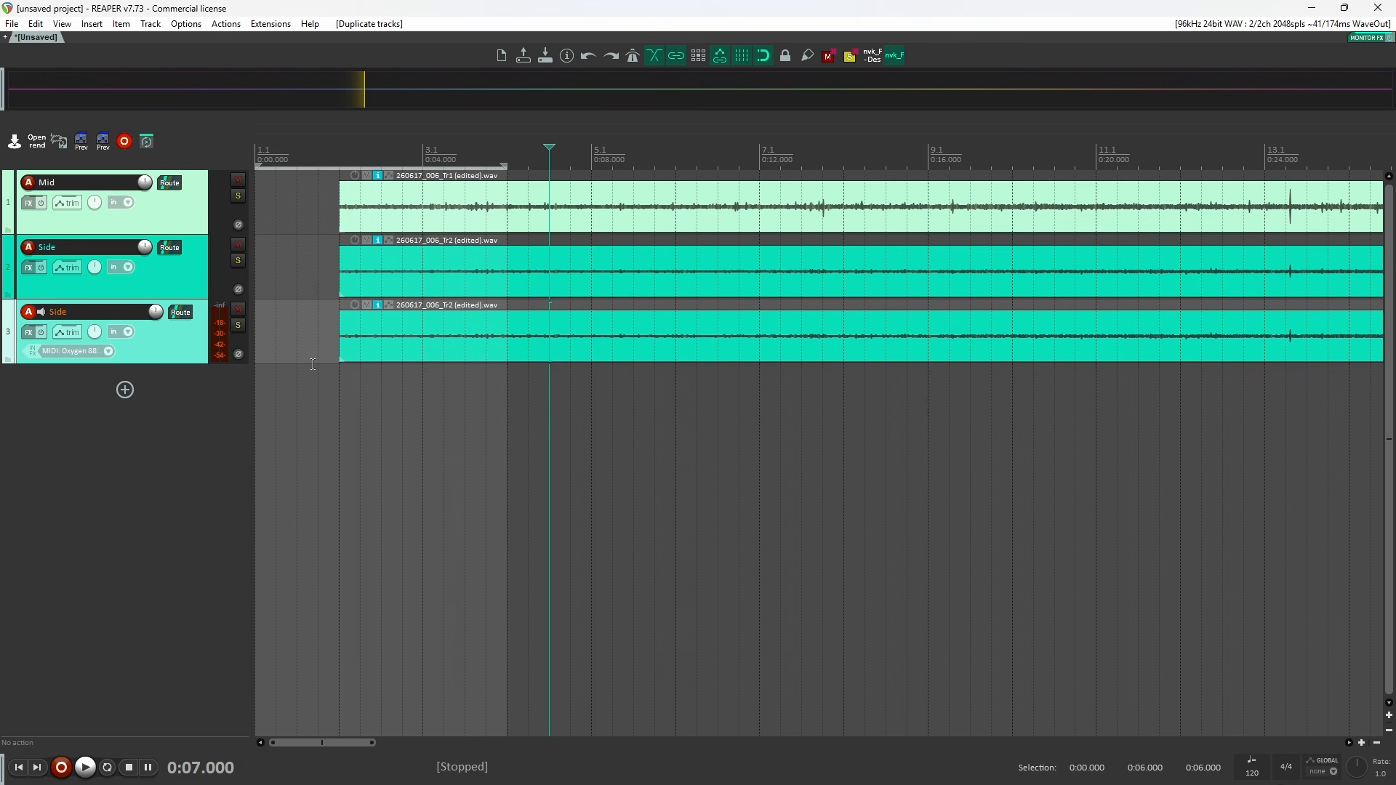
pyautogui.press('Delete')
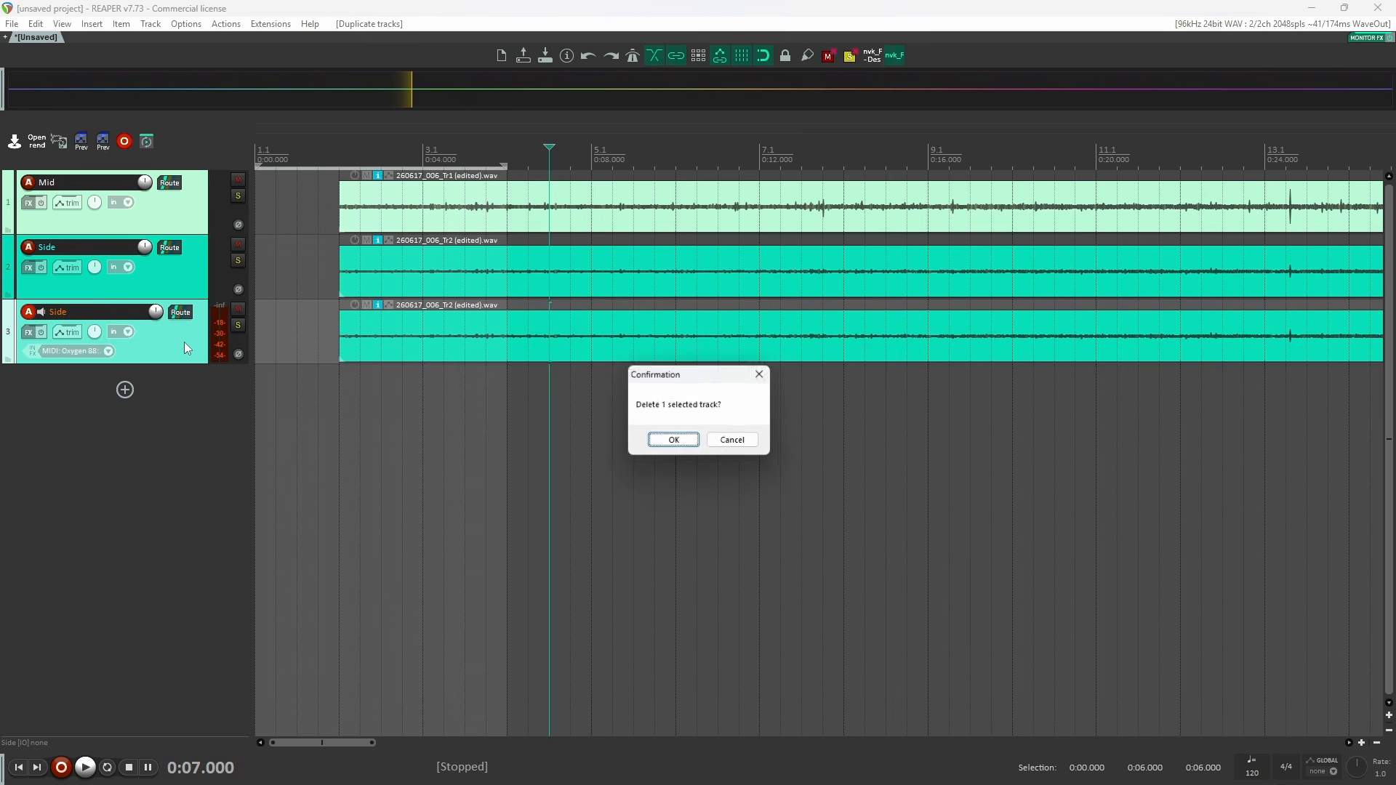
pyautogui.click(674, 441)
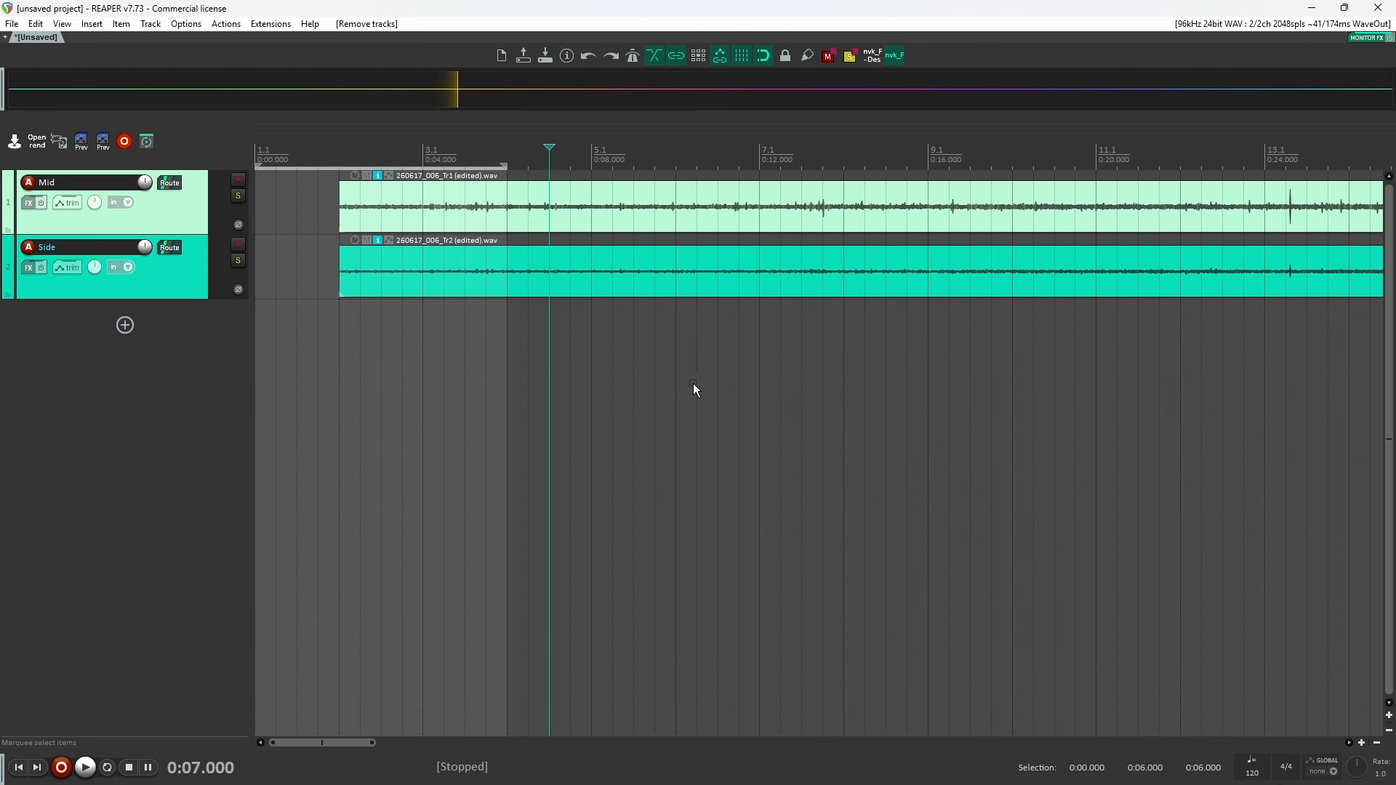
# Put the Mid track and the Side track each inside its own unnamed parent folder track
pyautogui.click(550, 279)
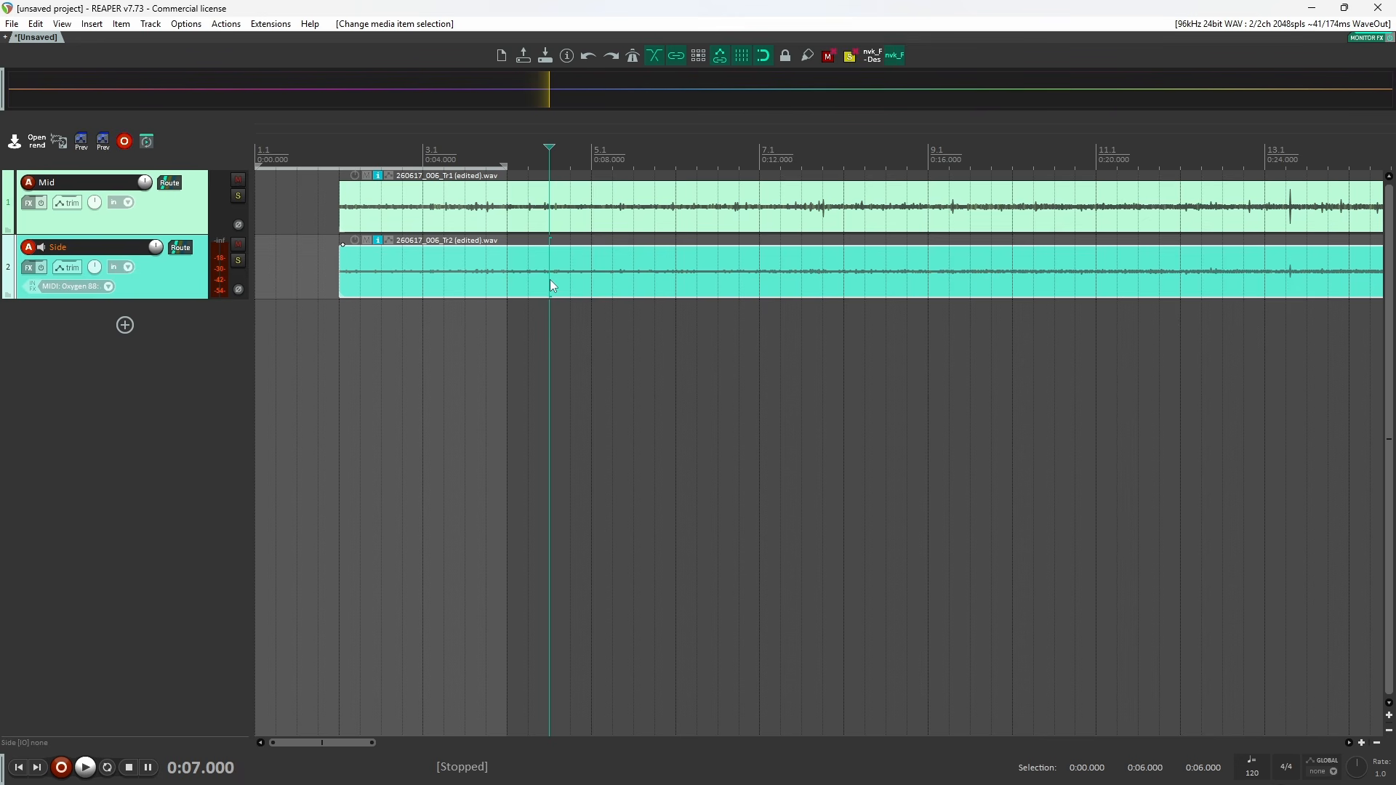
pyautogui.click(195, 218)
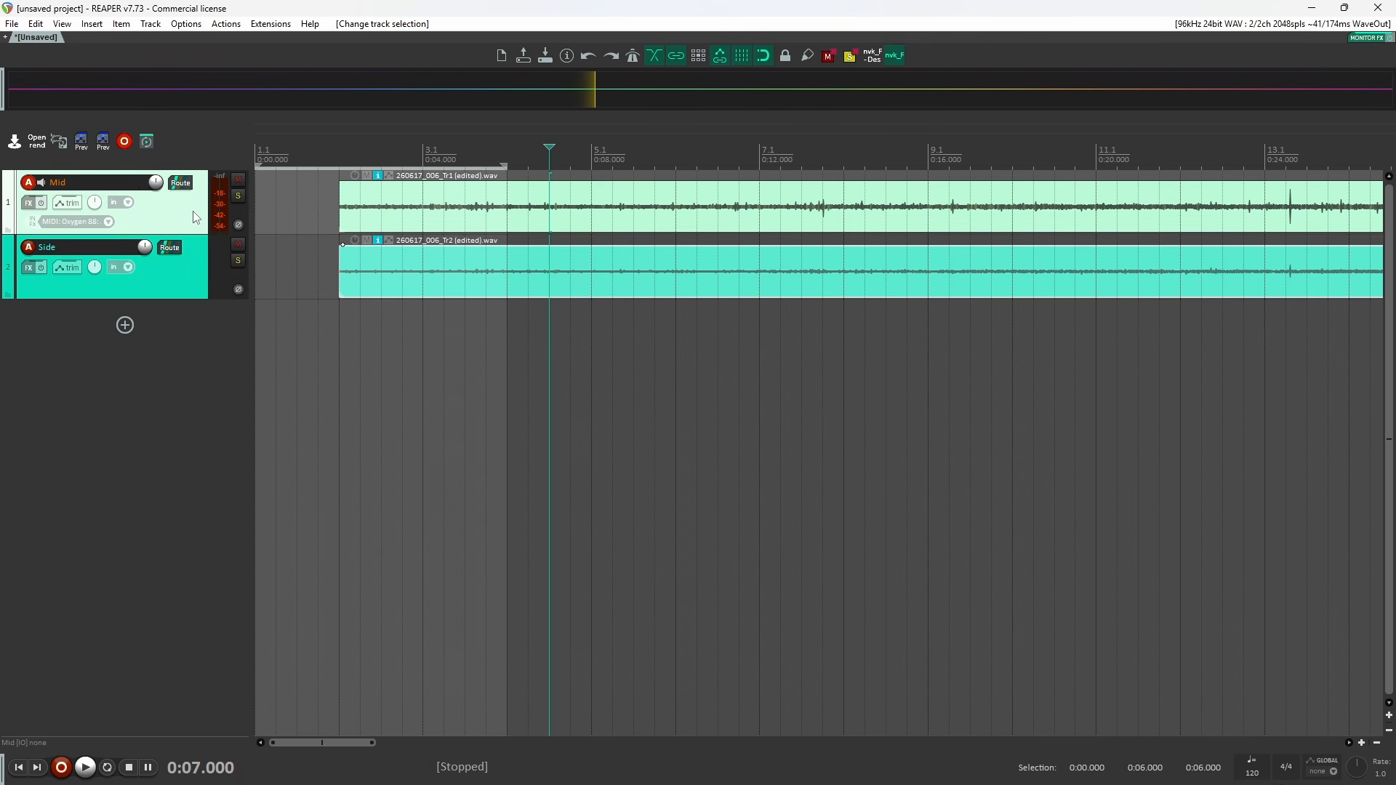
pyautogui.press('f')
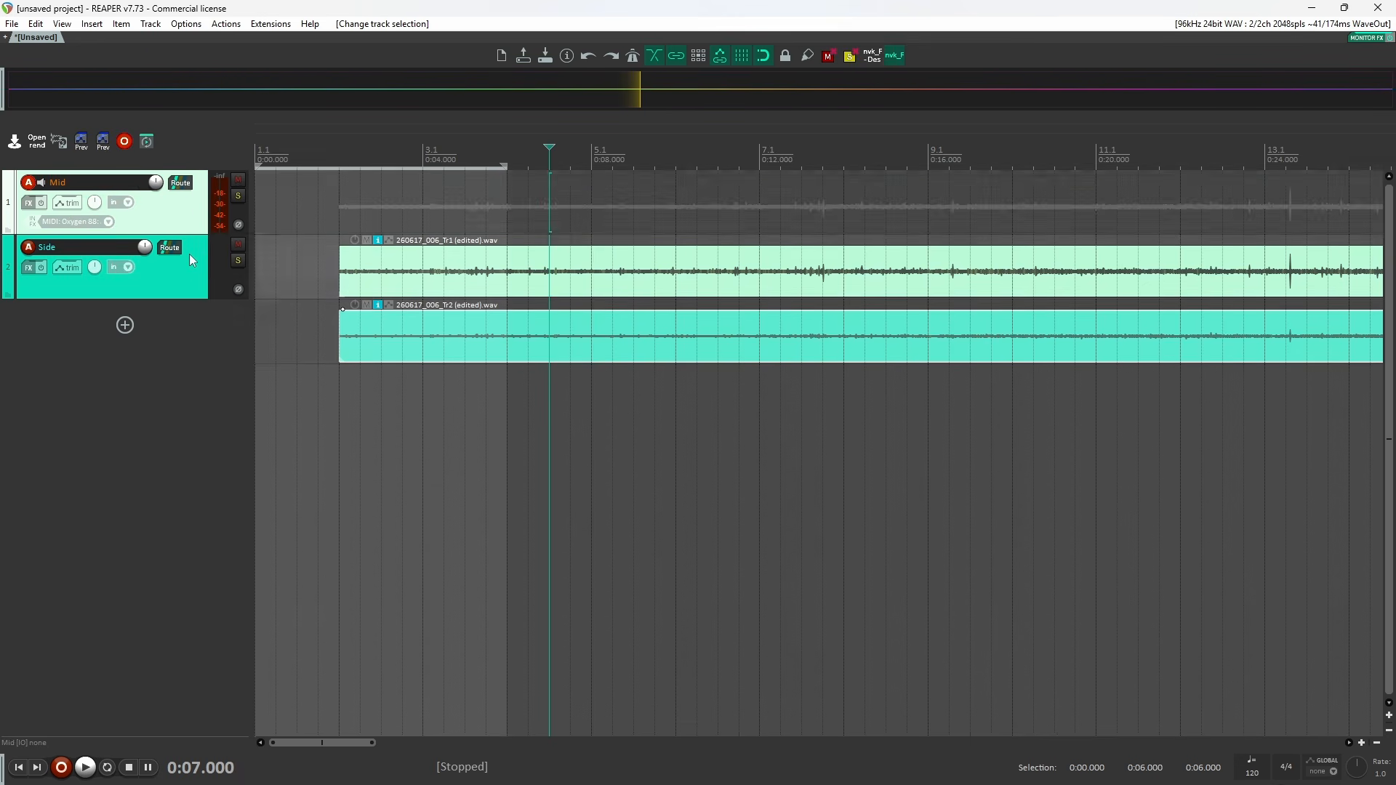
pyautogui.click(185, 358)
pyautogui.press('f')
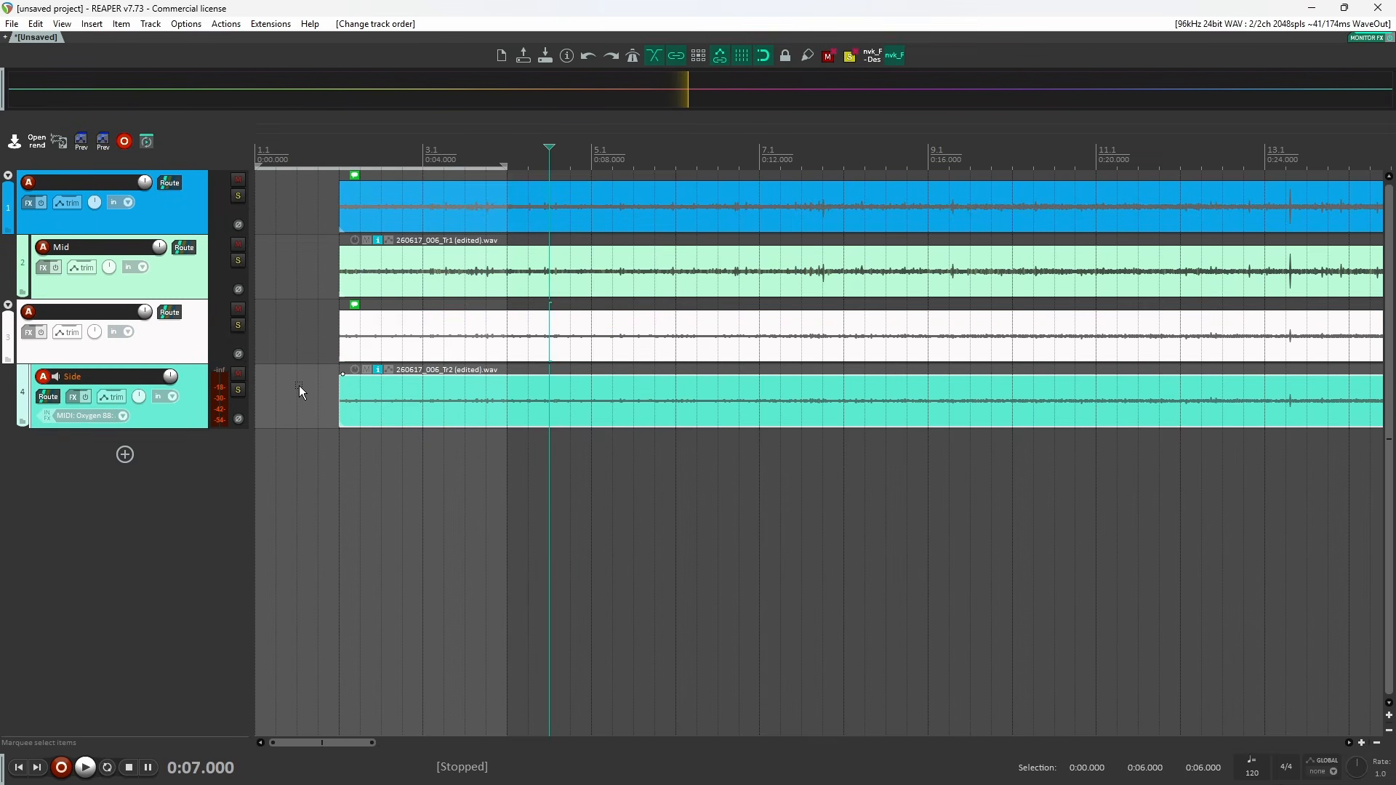
# Set the time selection to span the full recordings, from 0:02.000 to 2:58.299
pyautogui.click(431, 277)
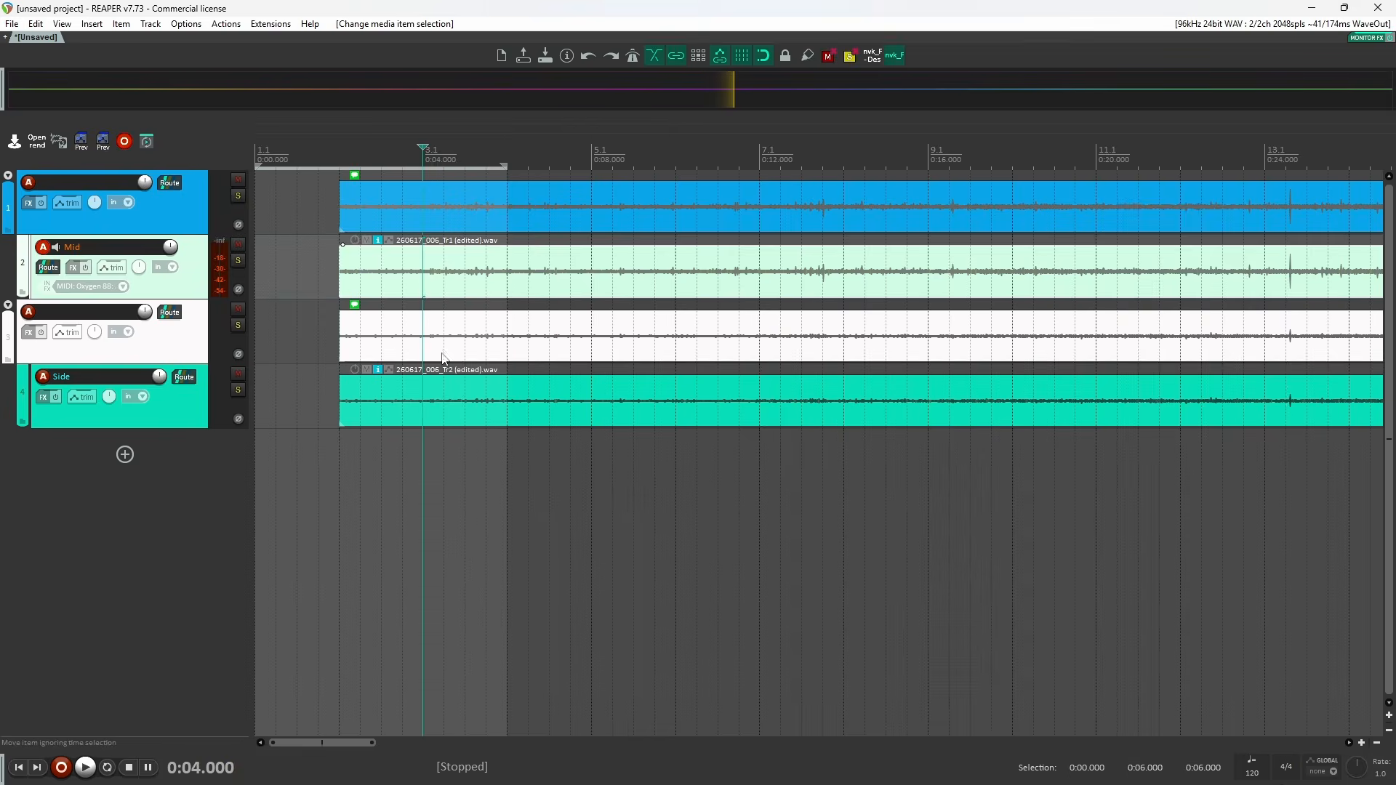
pyautogui.click(457, 395)
pyautogui.click(445, 275)
pyautogui.click(622, 502)
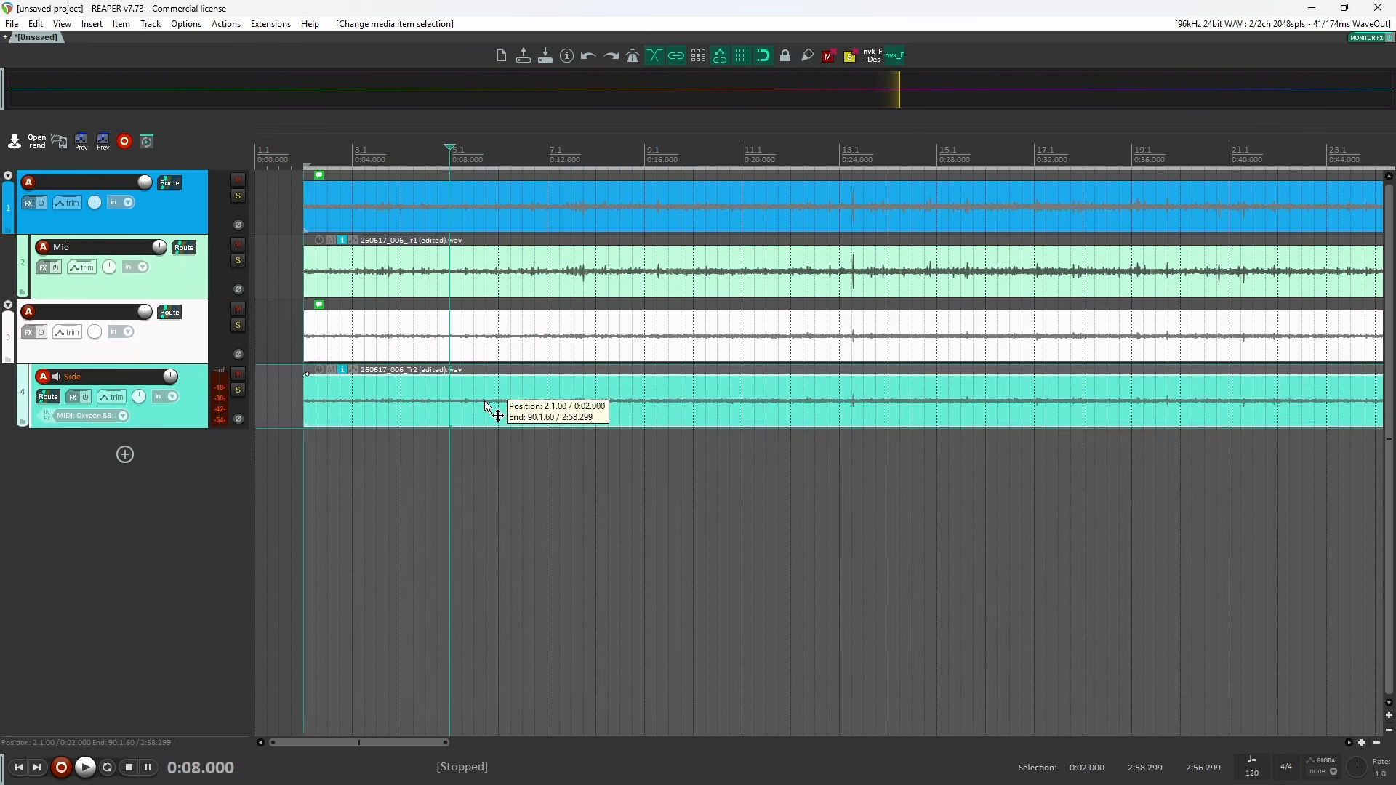
pyautogui.click(488, 406)
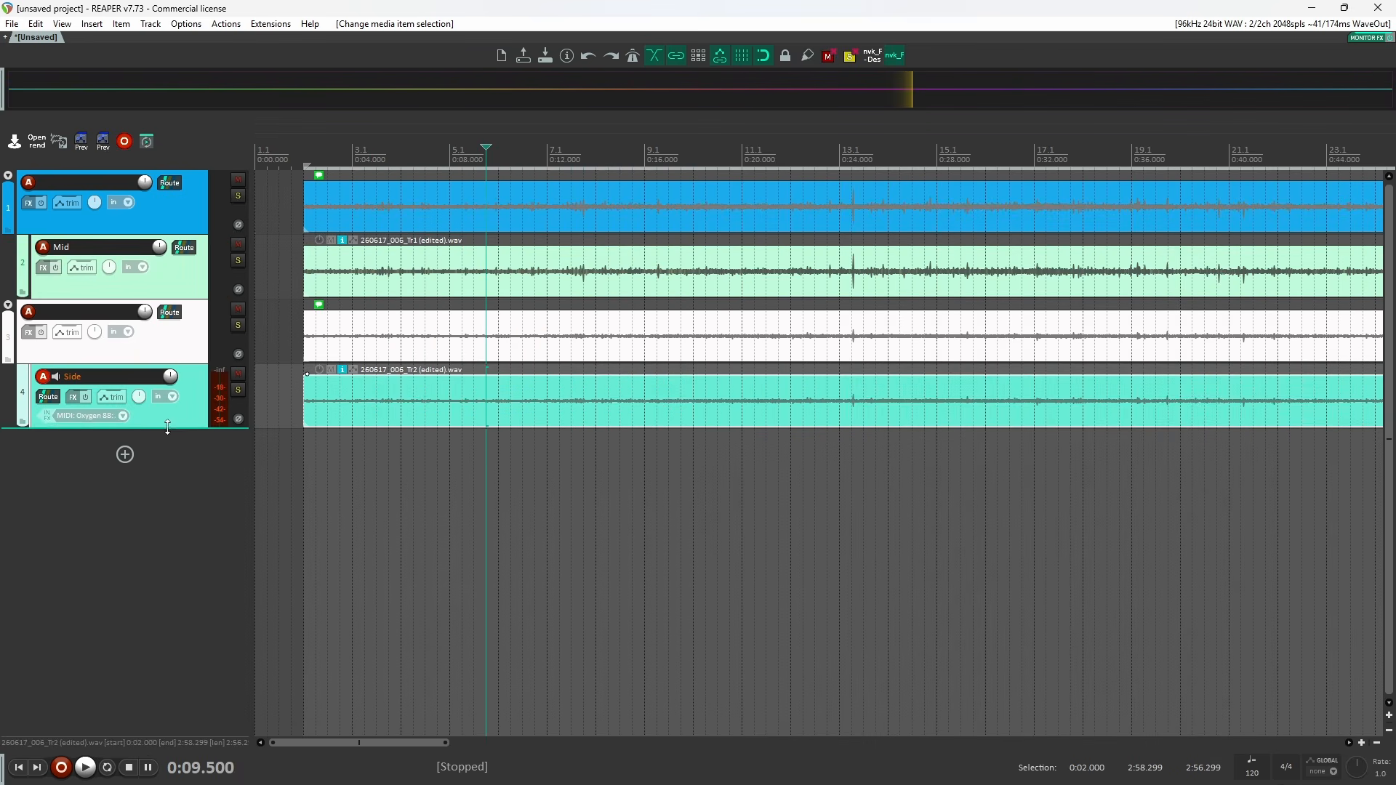
# Add two new tracks below Side and move both into the Side track's parent folder
pyautogui.doubleClick(135, 482)
pyautogui.click(128, 514)
pyautogui.click(174, 477)
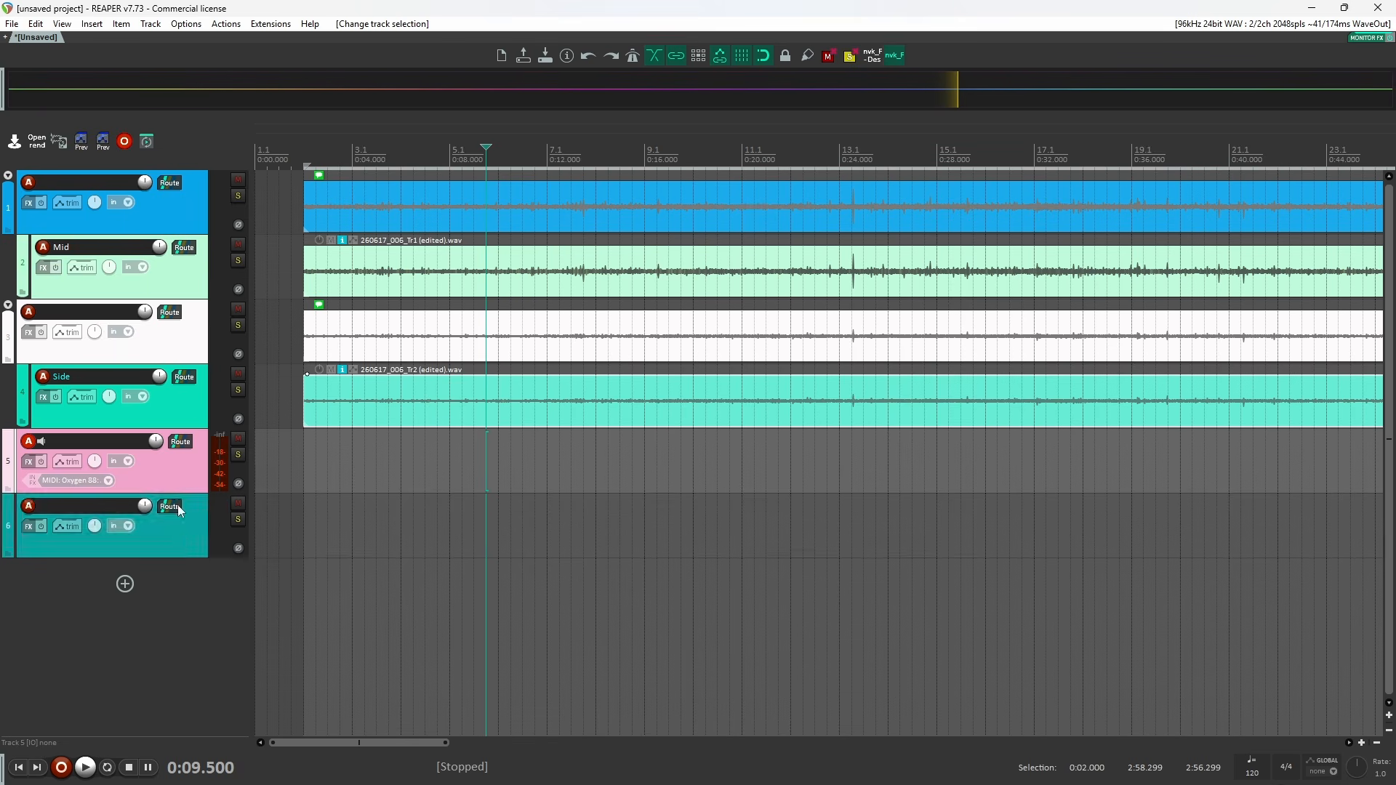
pyautogui.keyDown('shift'); pyautogui.click(179, 518); pyautogui.keyUp('shift')
pyautogui.moveTo(176, 473); pyautogui.dragTo(178, 429)
# Name the two new tracks below Side Left and Right
pyautogui.doubleClick(109, 441)
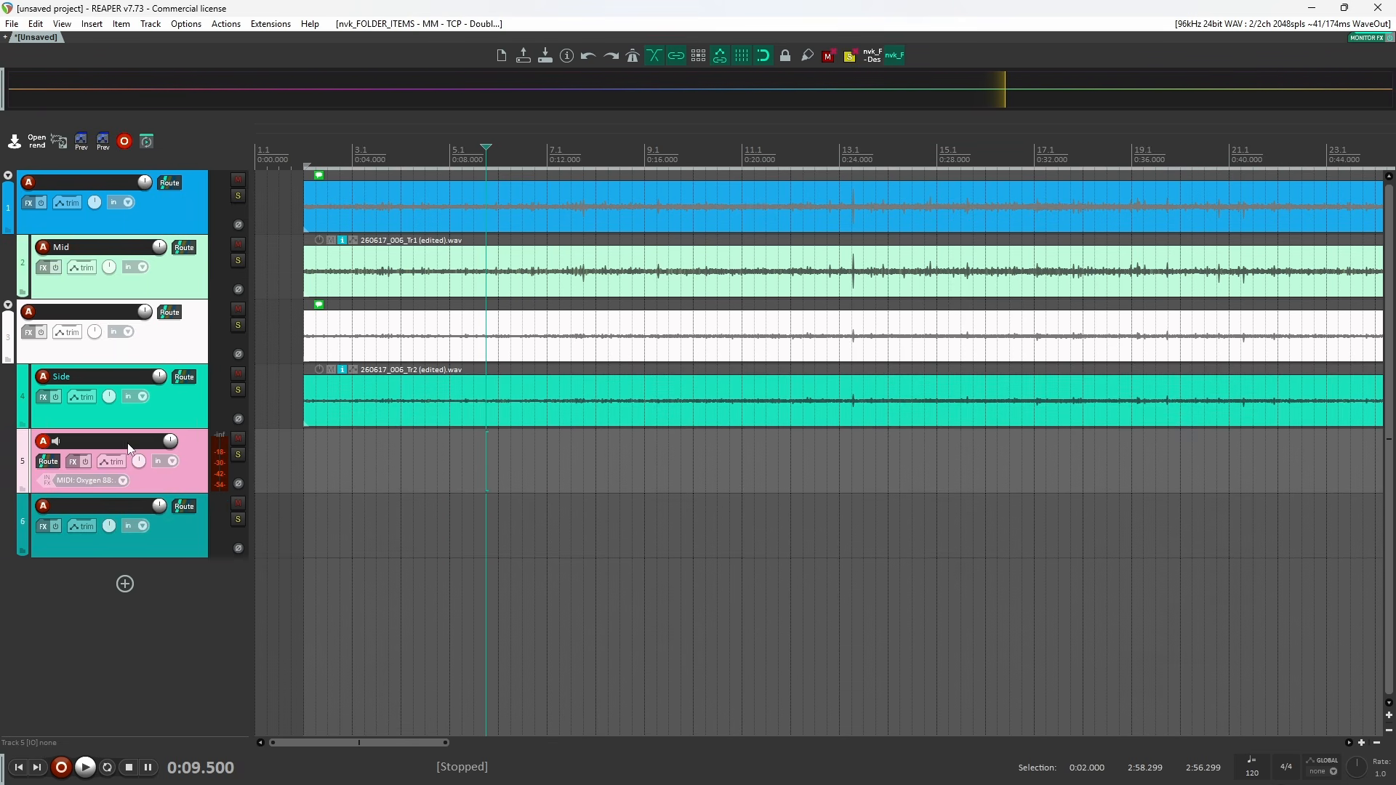
pyautogui.write('Left')
pyautogui.press('Return')
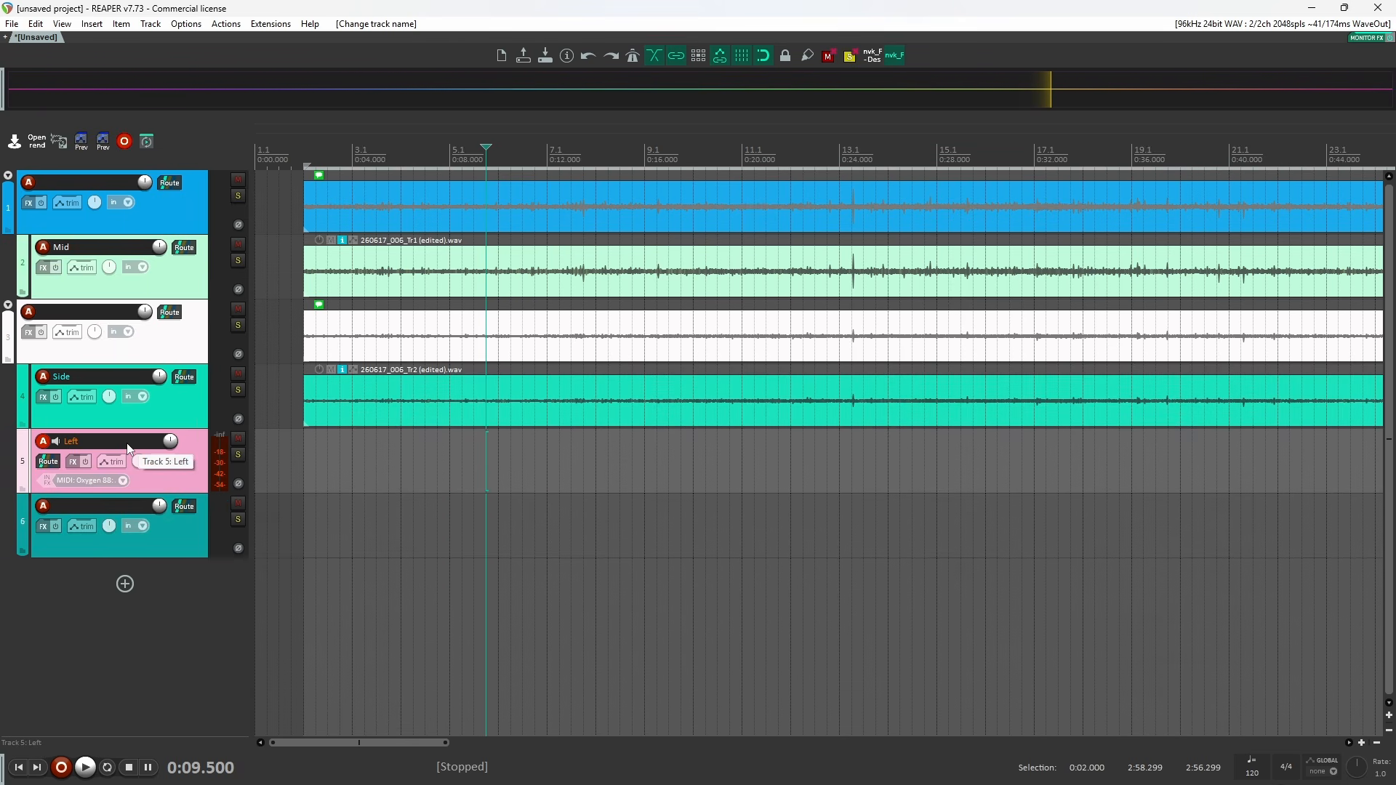
pyautogui.doubleClick(102, 505)
pyautogui.write('Right')
pyautogui.press('Return')
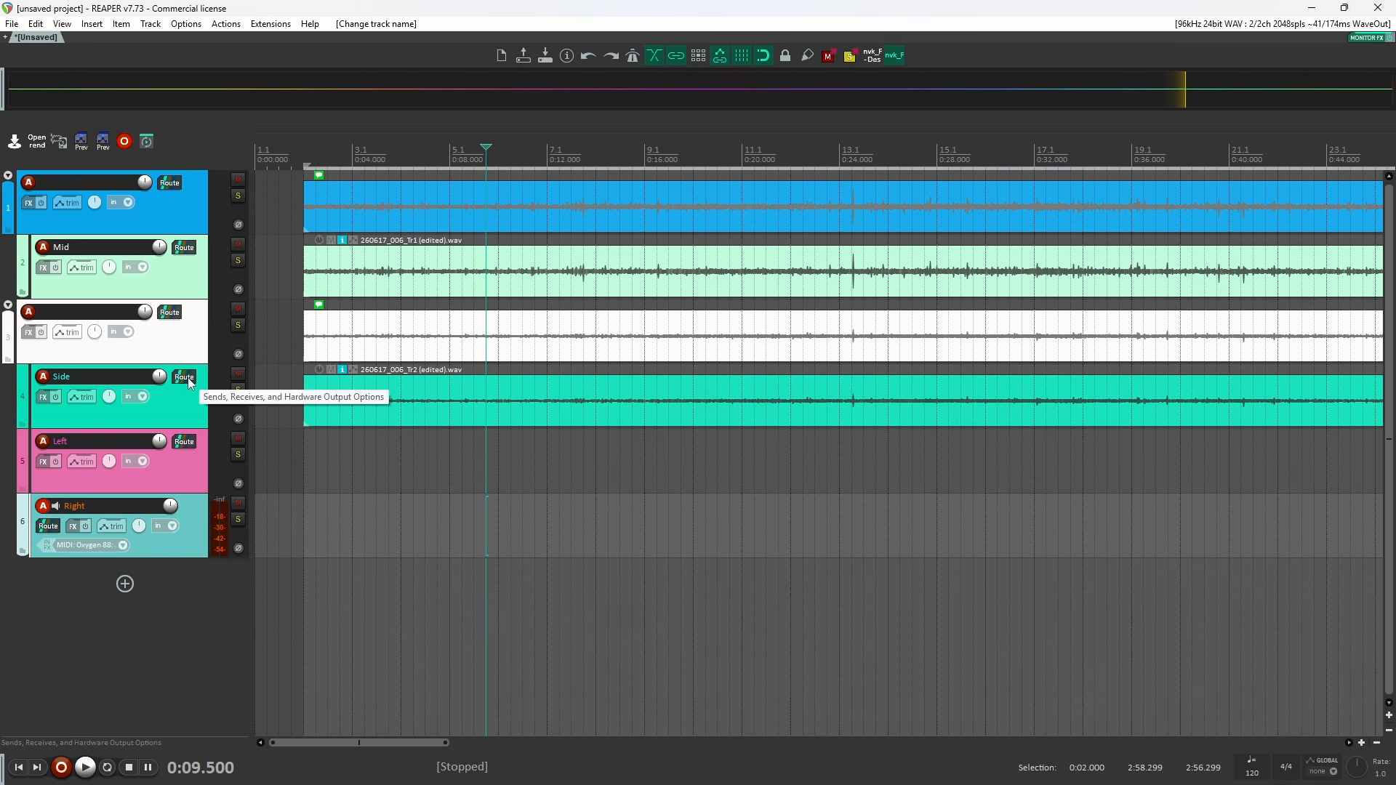
# Create sends from the Side track to the Left and Right tracks with their default settings
pyautogui.moveTo(188, 381); pyautogui.dragTo(188, 487)
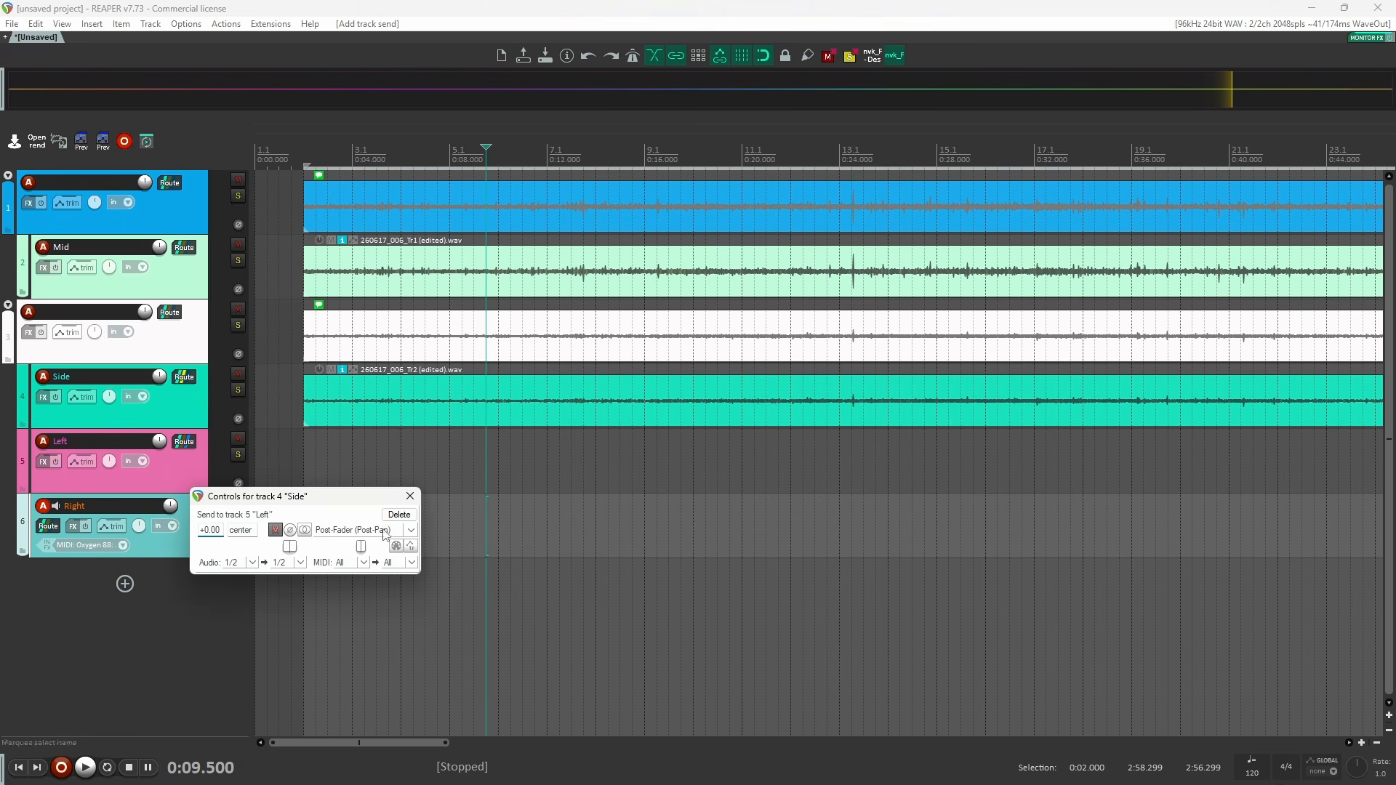
pyautogui.click(410, 496)
pyautogui.moveTo(184, 377); pyautogui.dragTo(195, 544)
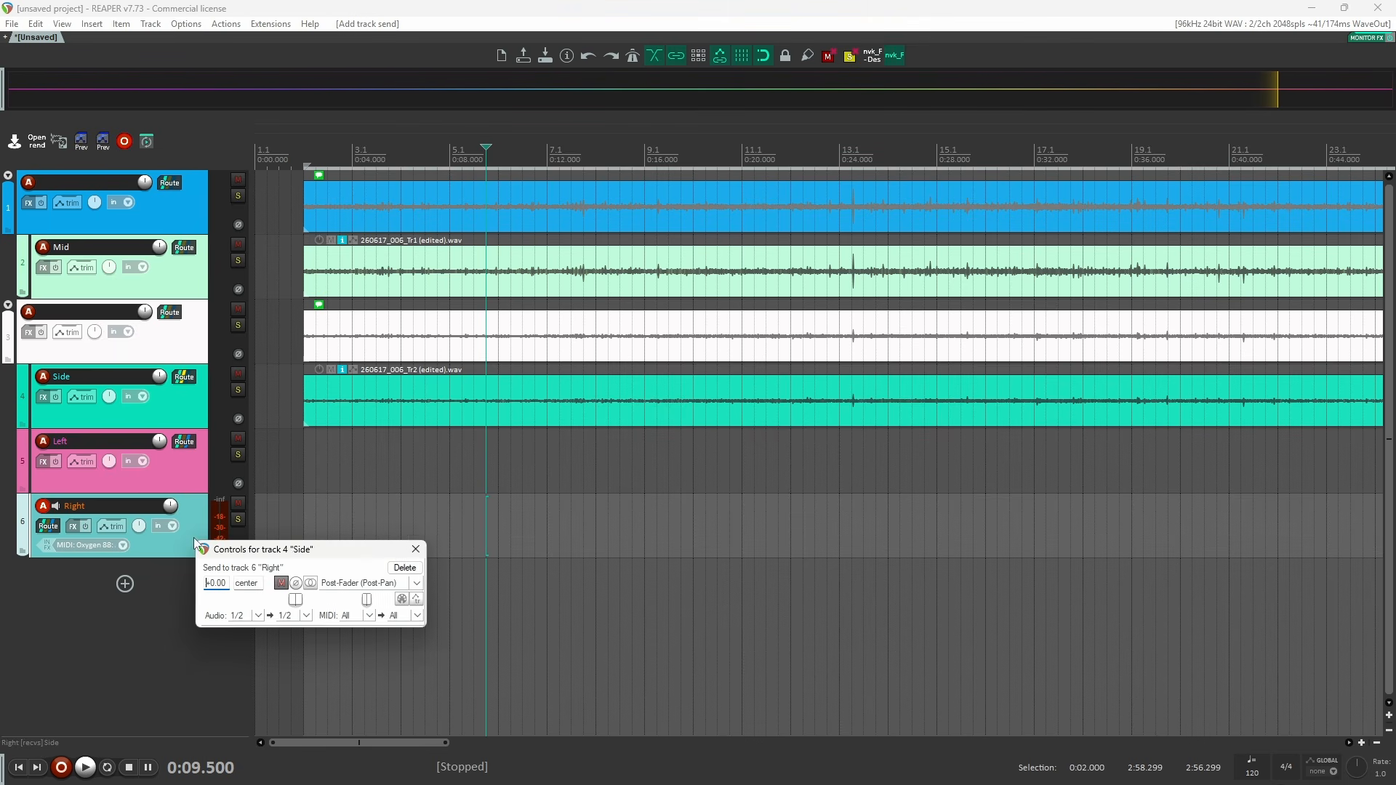
pyautogui.click(415, 549)
# Turn off the Side track's parent send in its routing settings
pyautogui.click(191, 377)
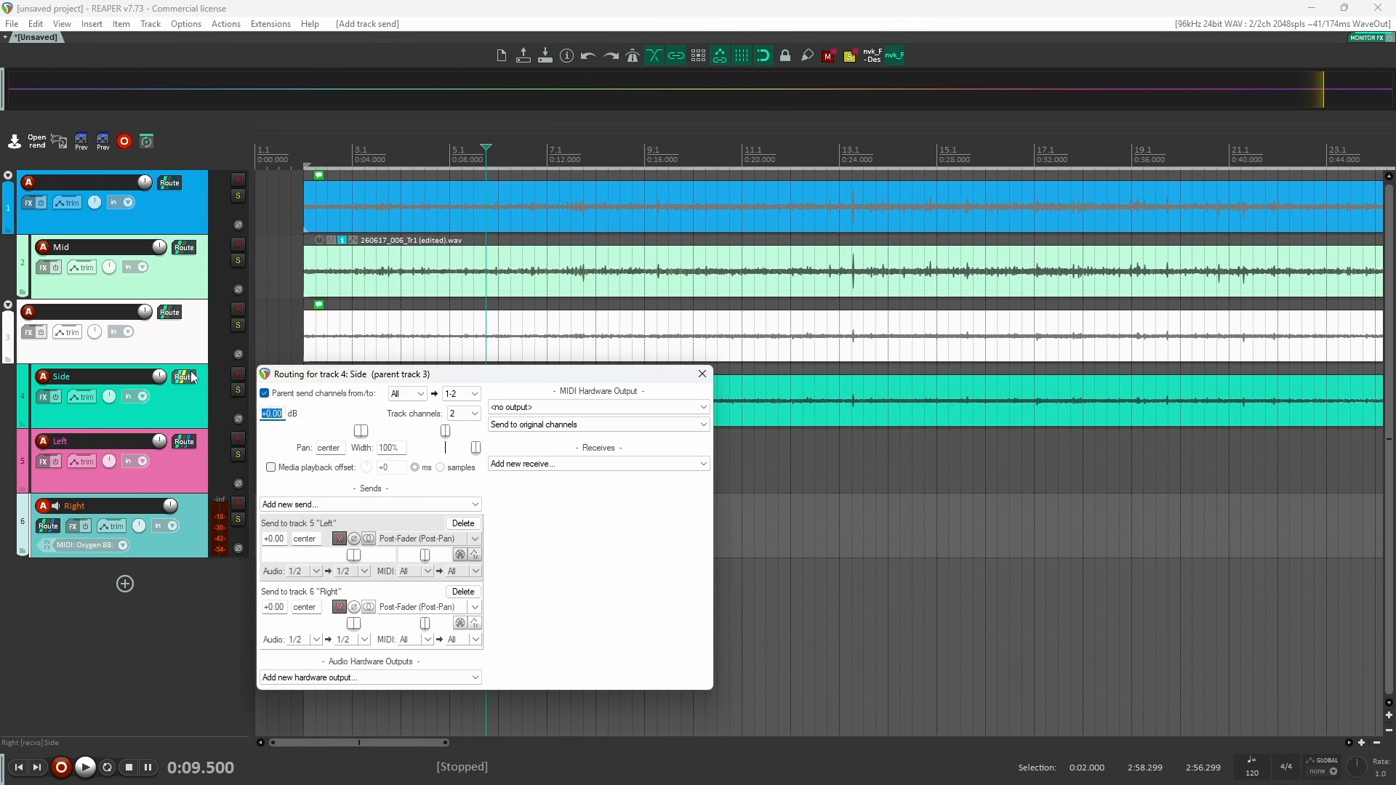
pyautogui.click(265, 395)
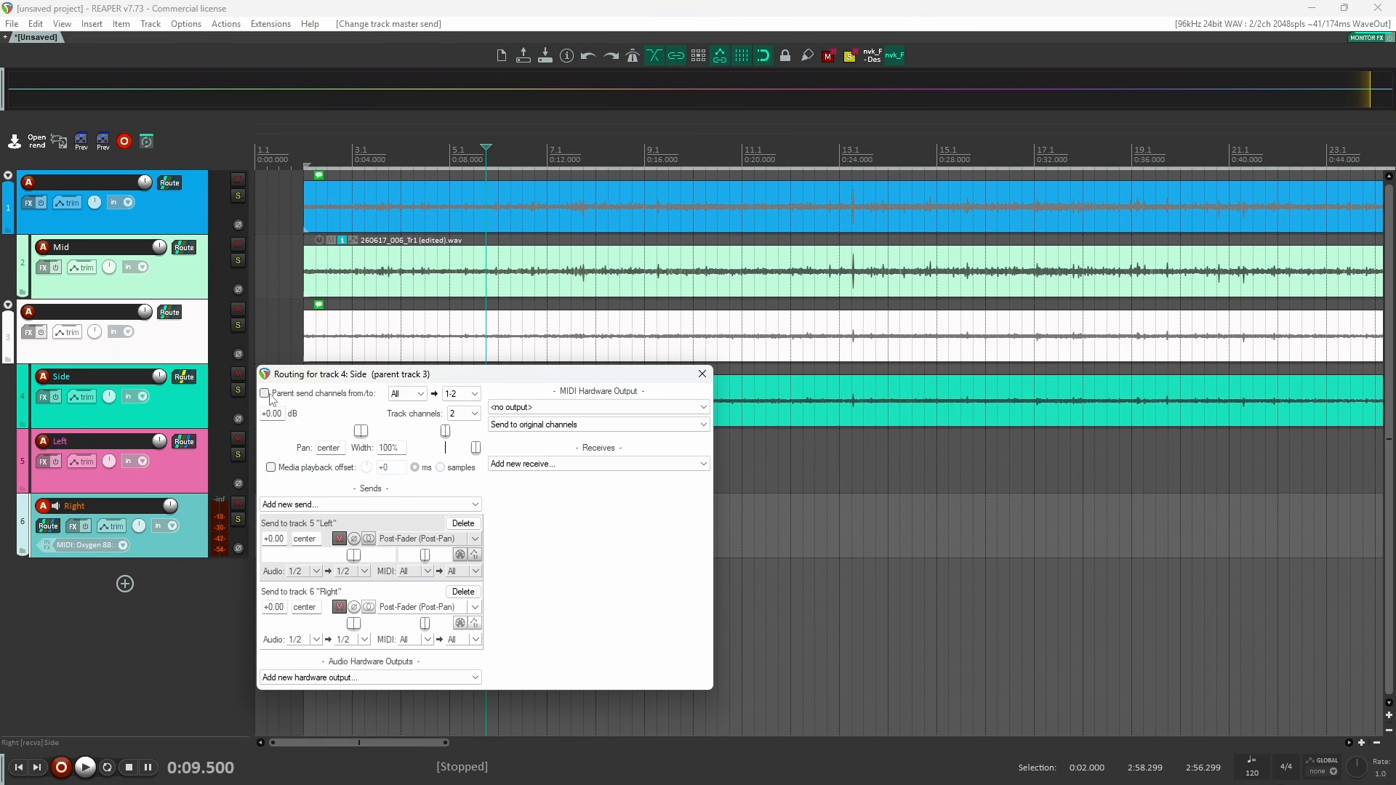
pyautogui.click(700, 375)
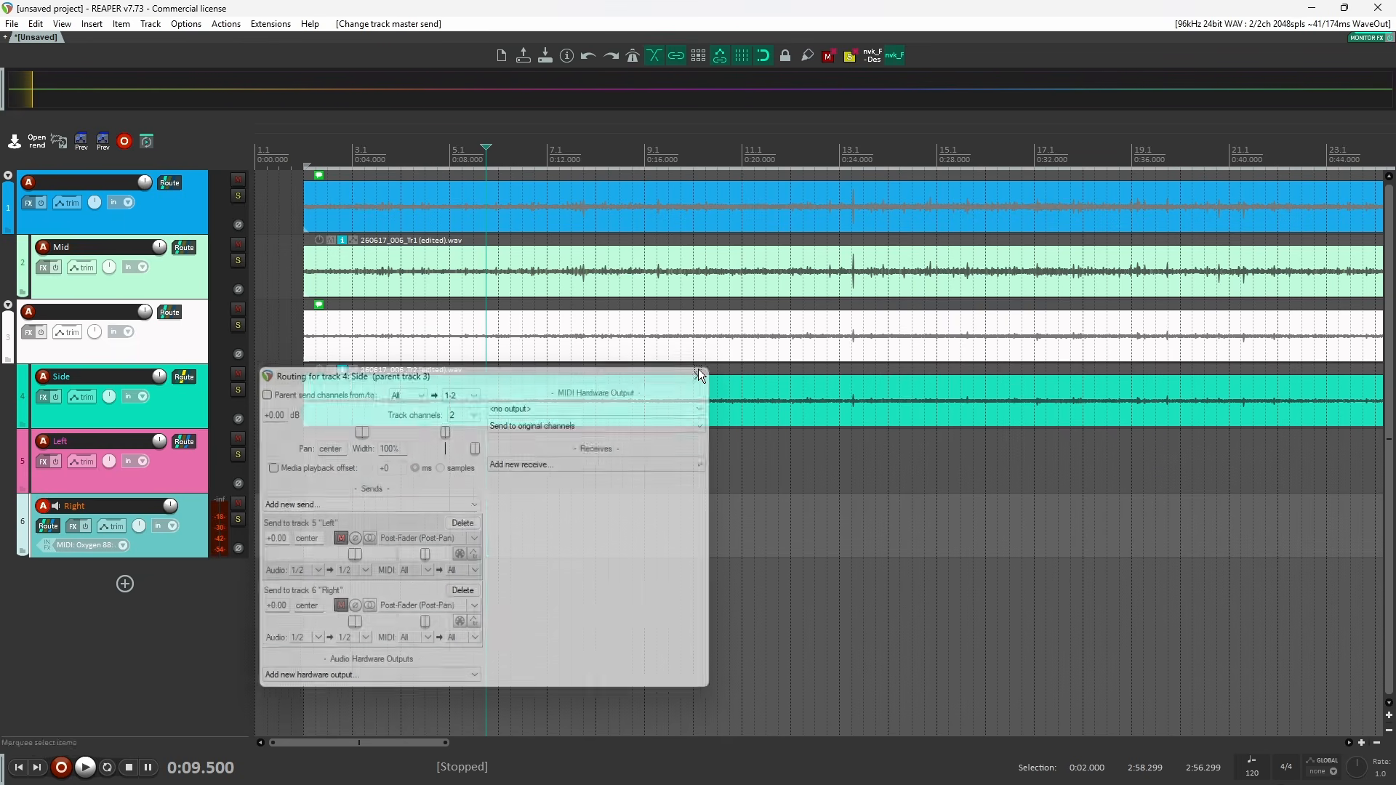
# Mute the Mid track and play back the Side signal with its Left and Right tracks
pyautogui.click(185, 481)
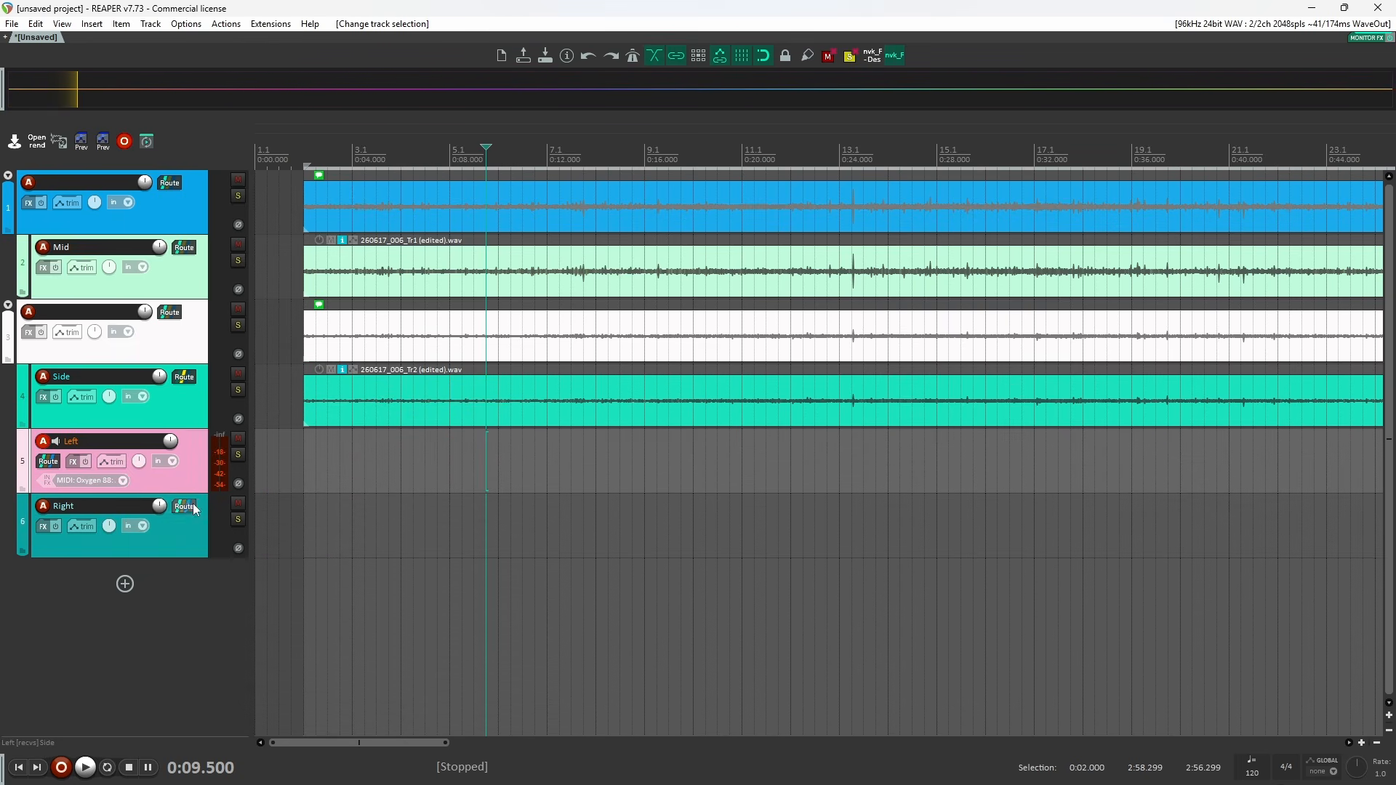
pyautogui.click(194, 516)
pyautogui.click(194, 485)
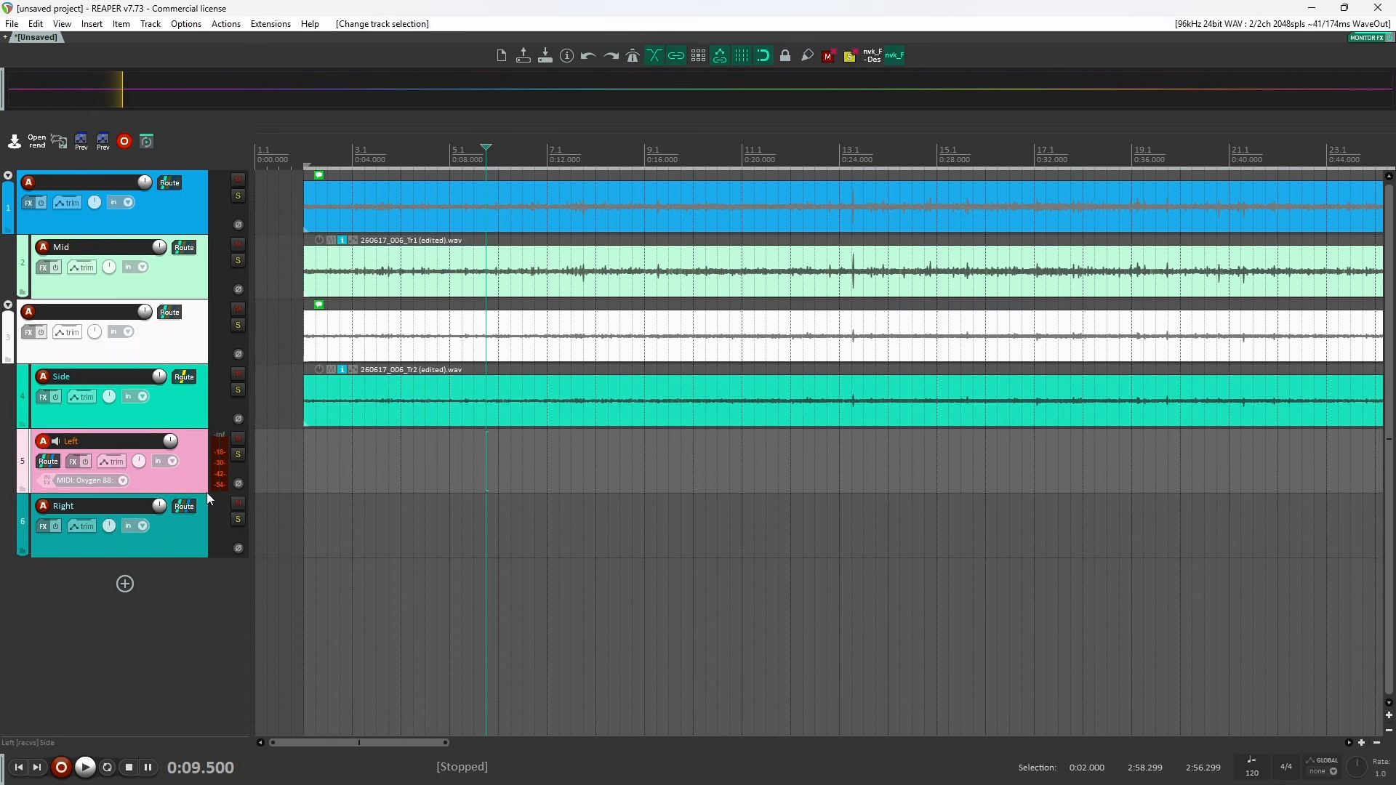
pyautogui.click(238, 244)
pyautogui.press('space')
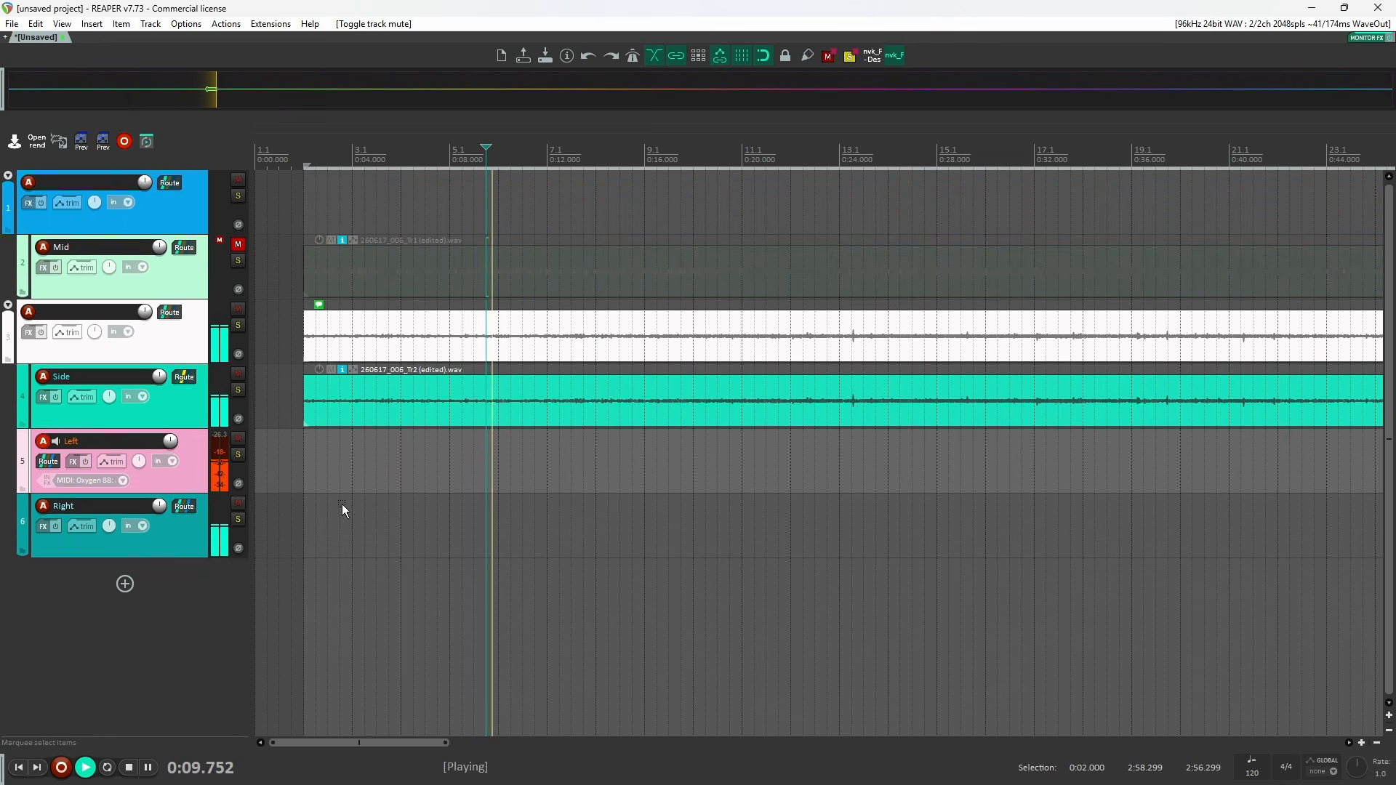
pyautogui.moveTo(791, 498); pyautogui.dragTo(830, 470)
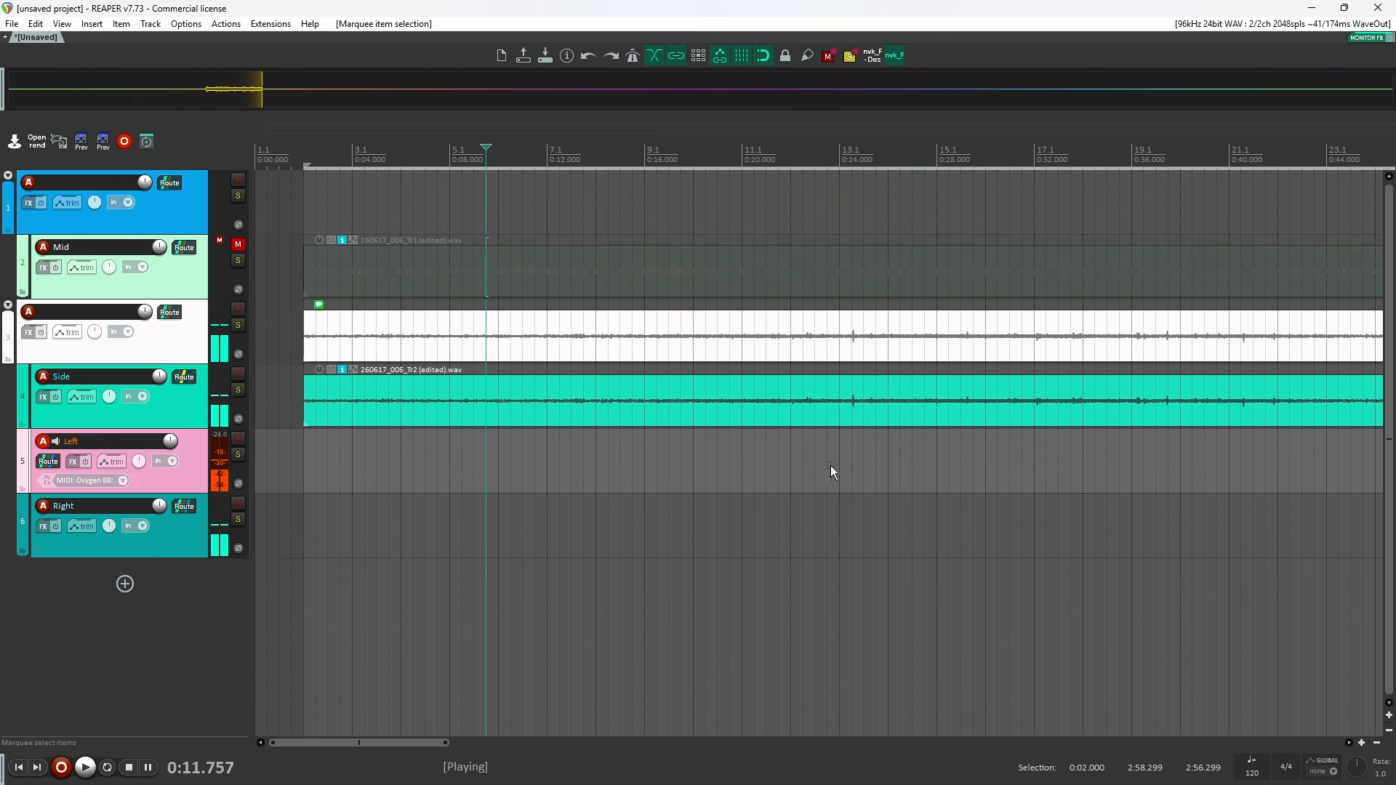
pyautogui.press('space')
pyautogui.scroll(-1, 833, 468)
pyautogui.click(342, 333)
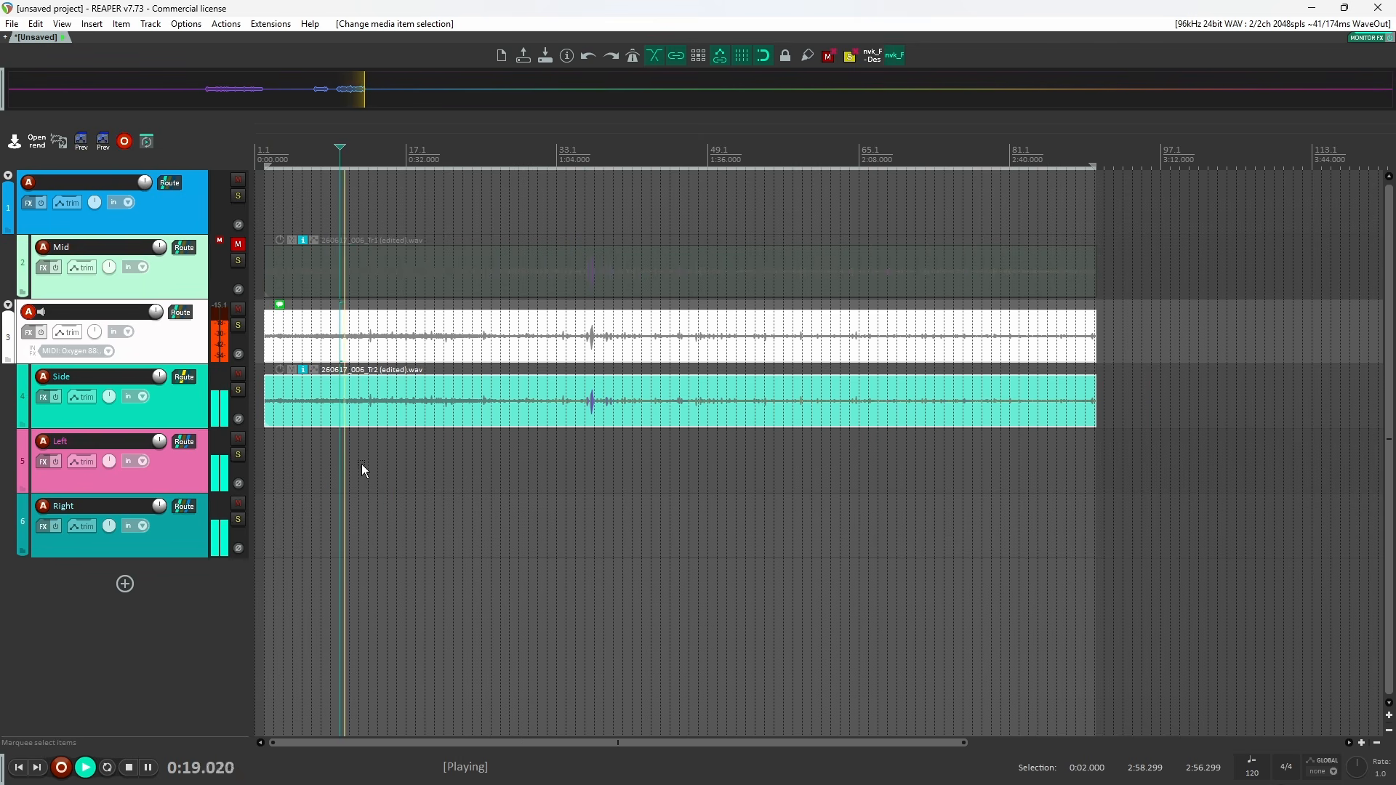
pyautogui.press('space')
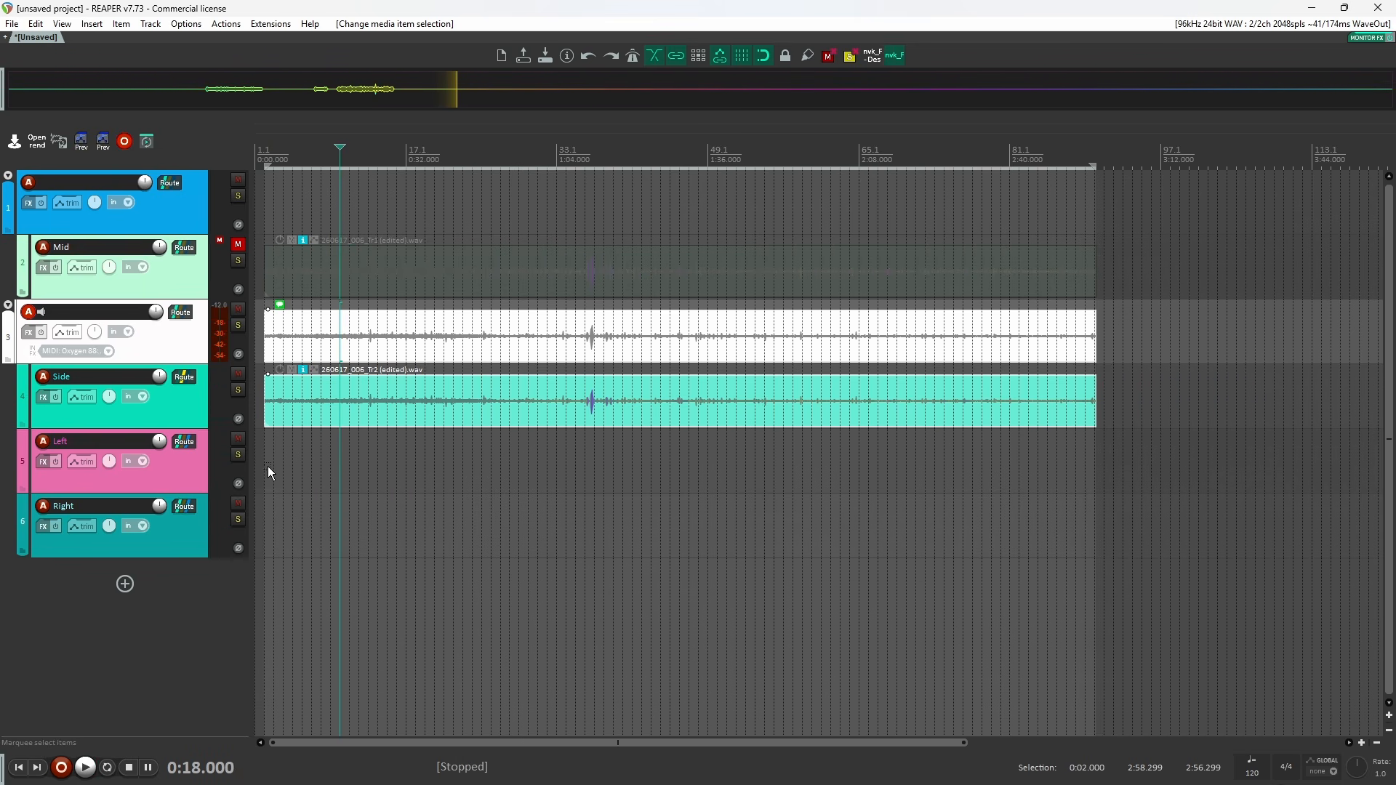
# Invert the phase of the Right track, and pan the Left track hard left and the Right track 100% right
pyautogui.click(239, 548)
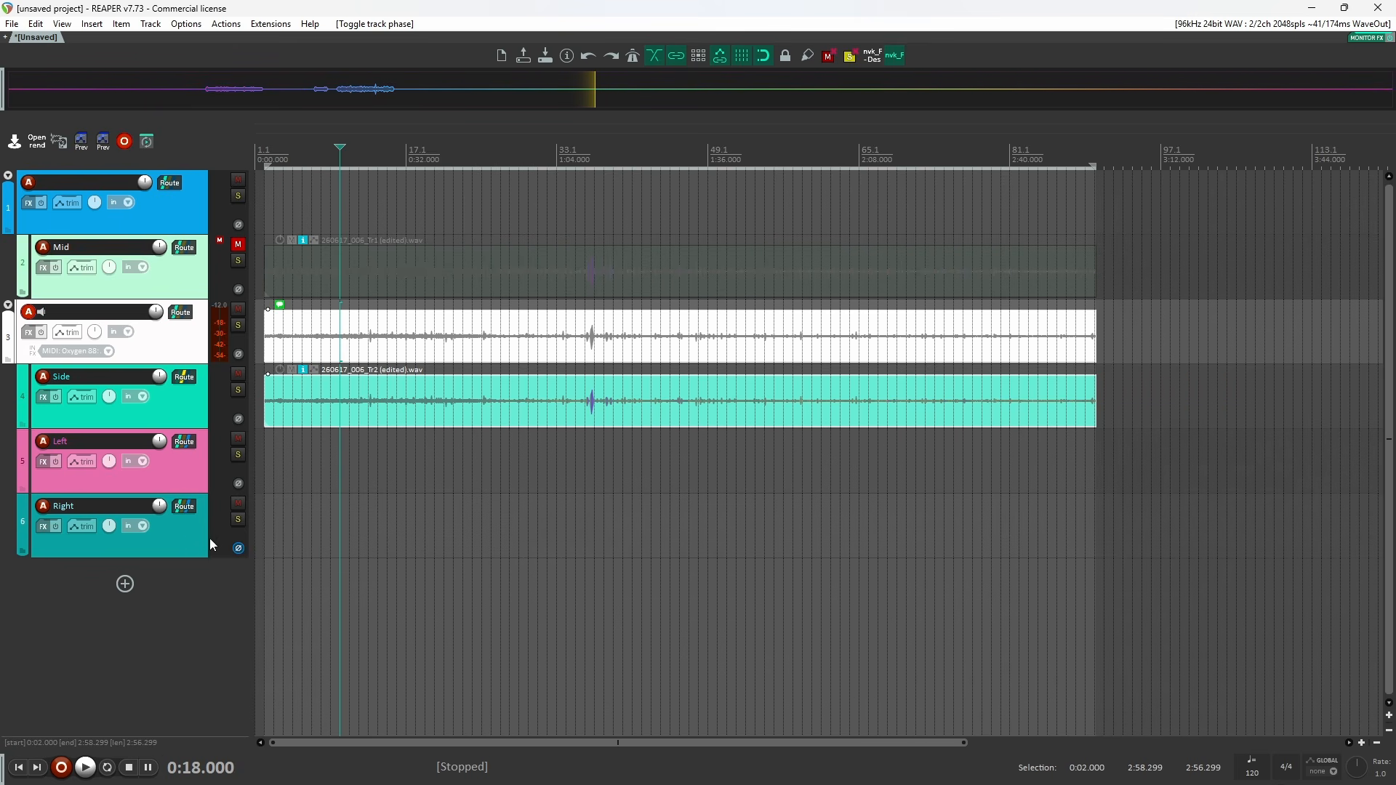
pyautogui.click(190, 534)
pyautogui.press('space')
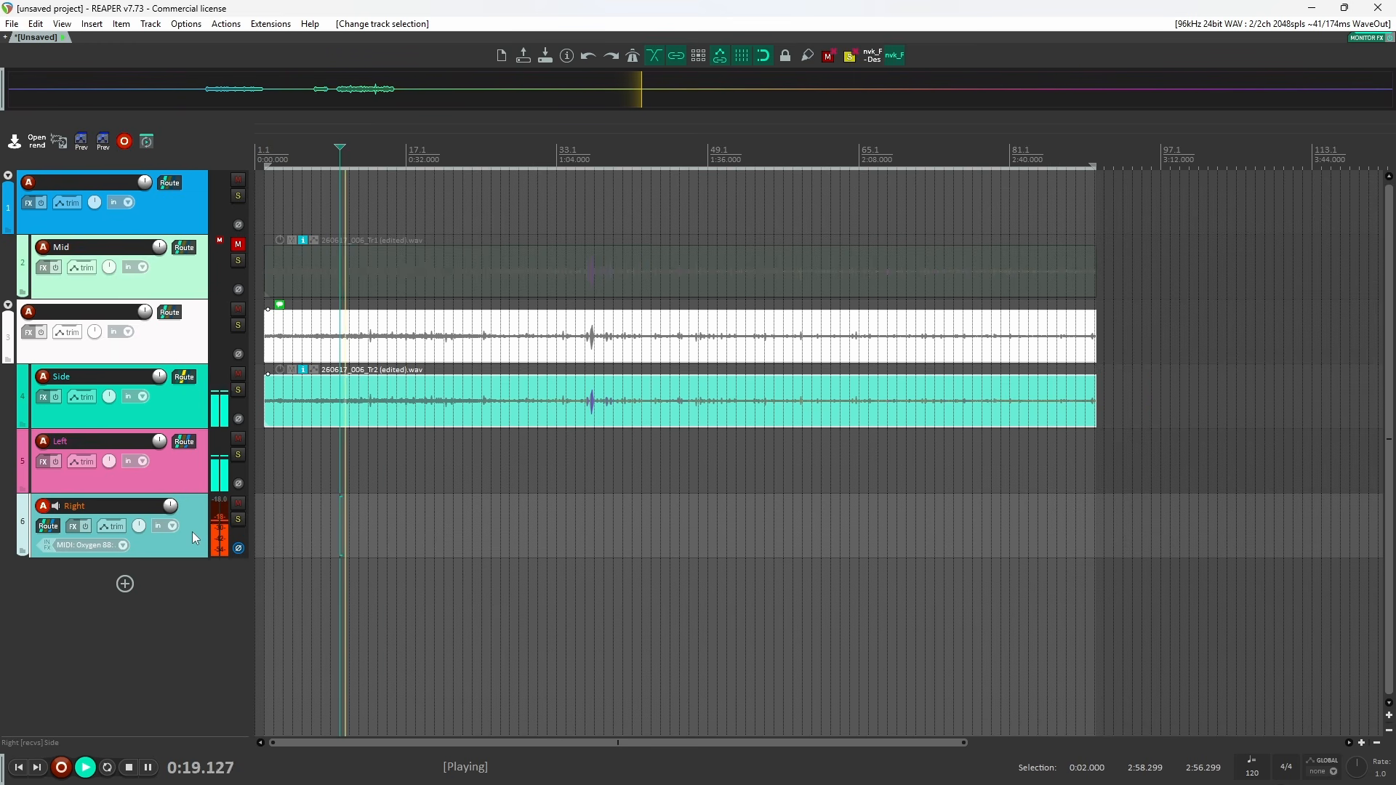
pyautogui.press('space')
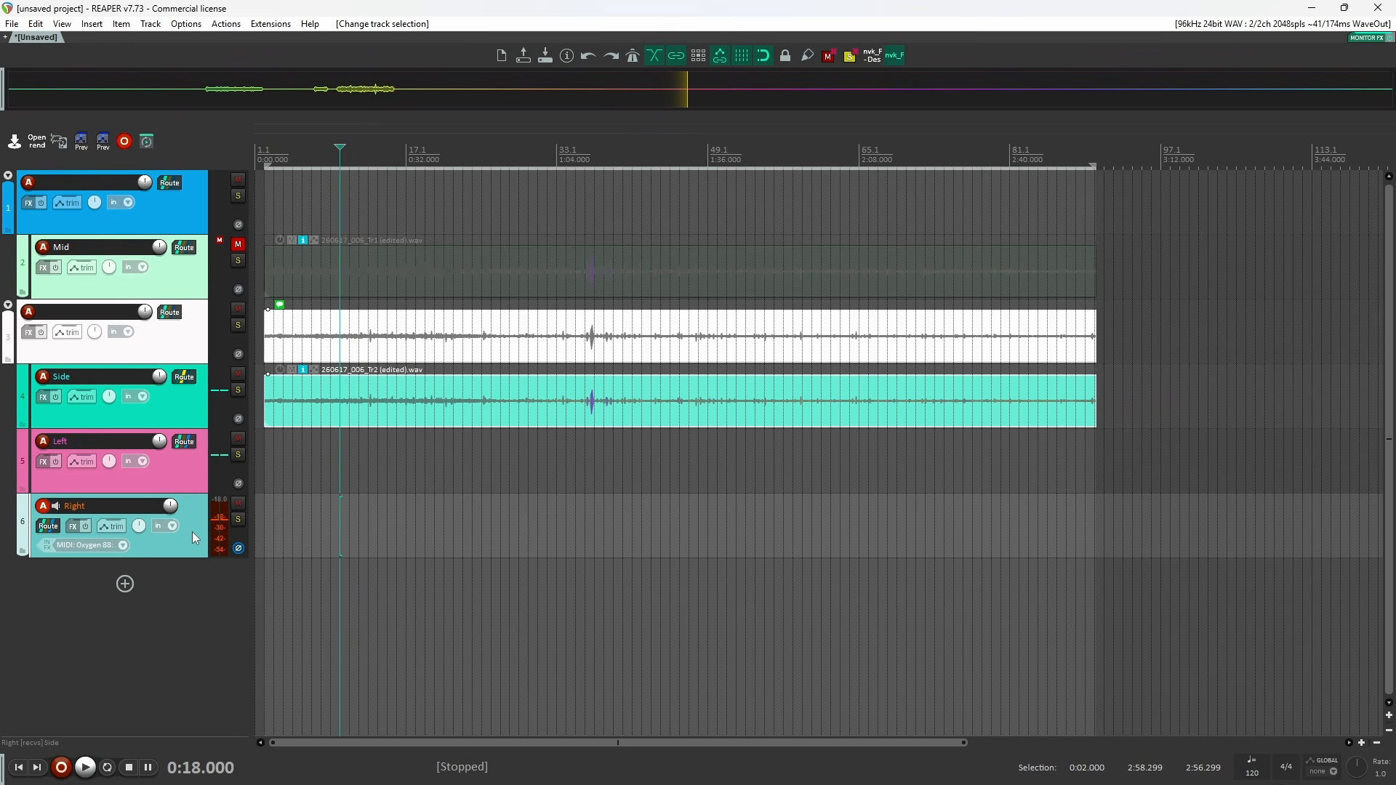
pyautogui.moveTo(107, 460); pyautogui.dragTo(141, 466)
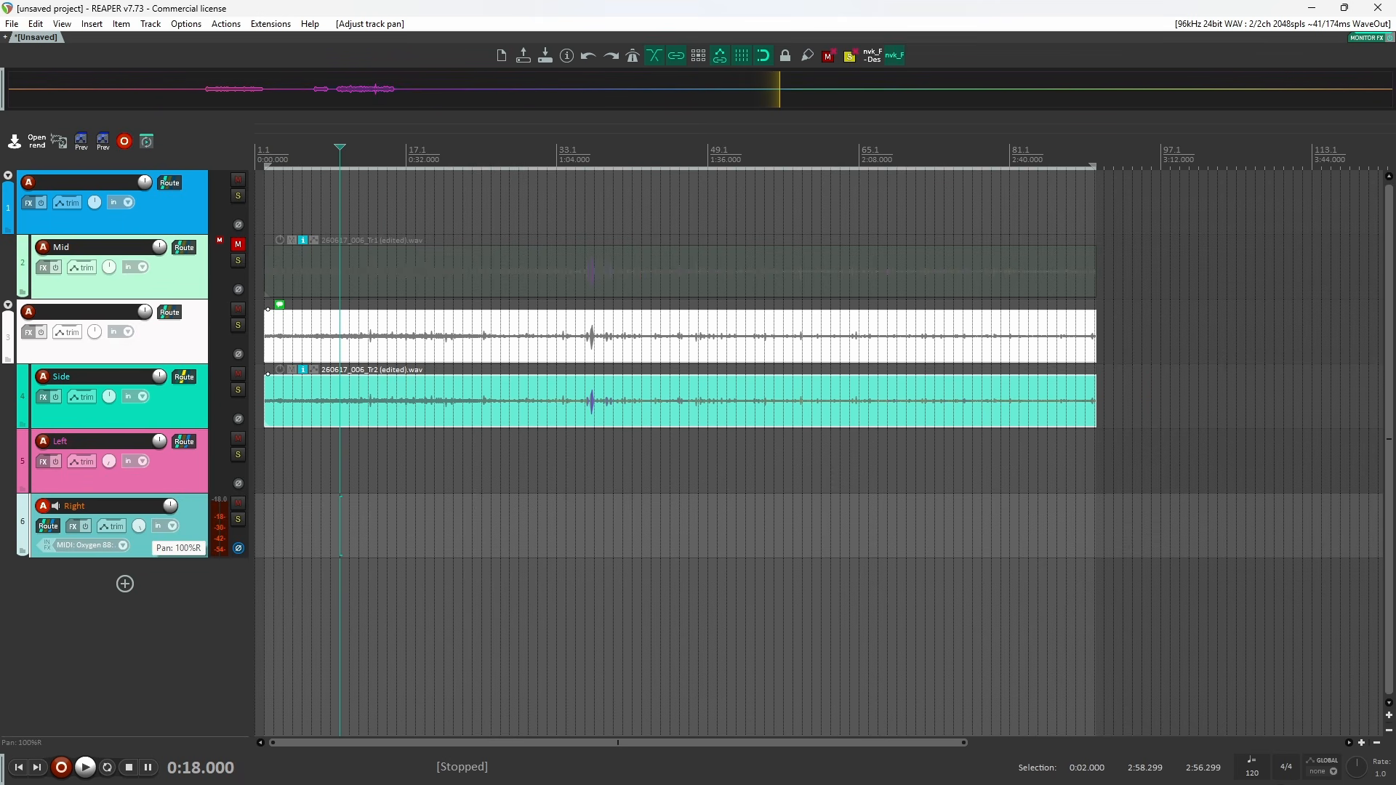
pyautogui.moveTo(108, 461)
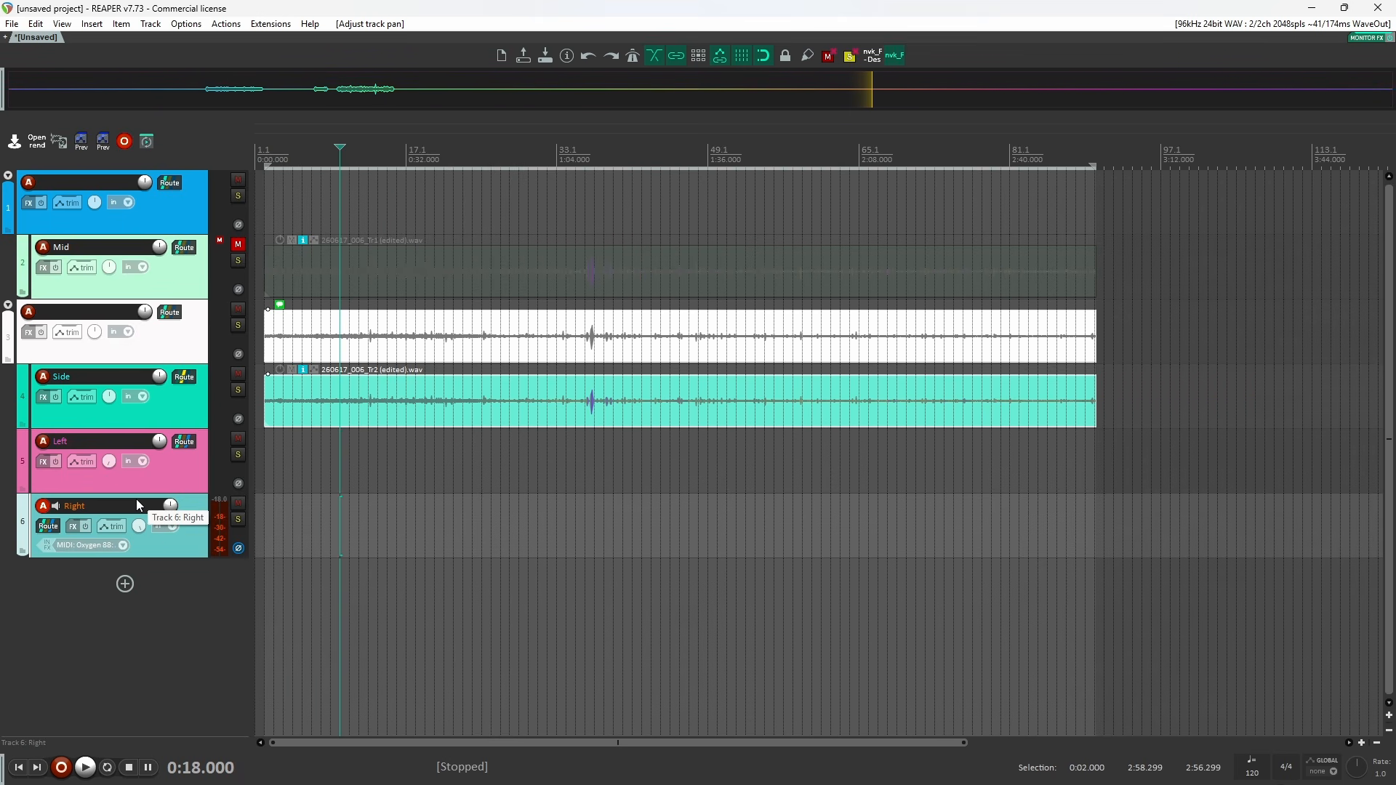
# Play back the panned side tracks and check their stereo spread in Insight 2, showing only the Sound Field meter
pyautogui.press('space')
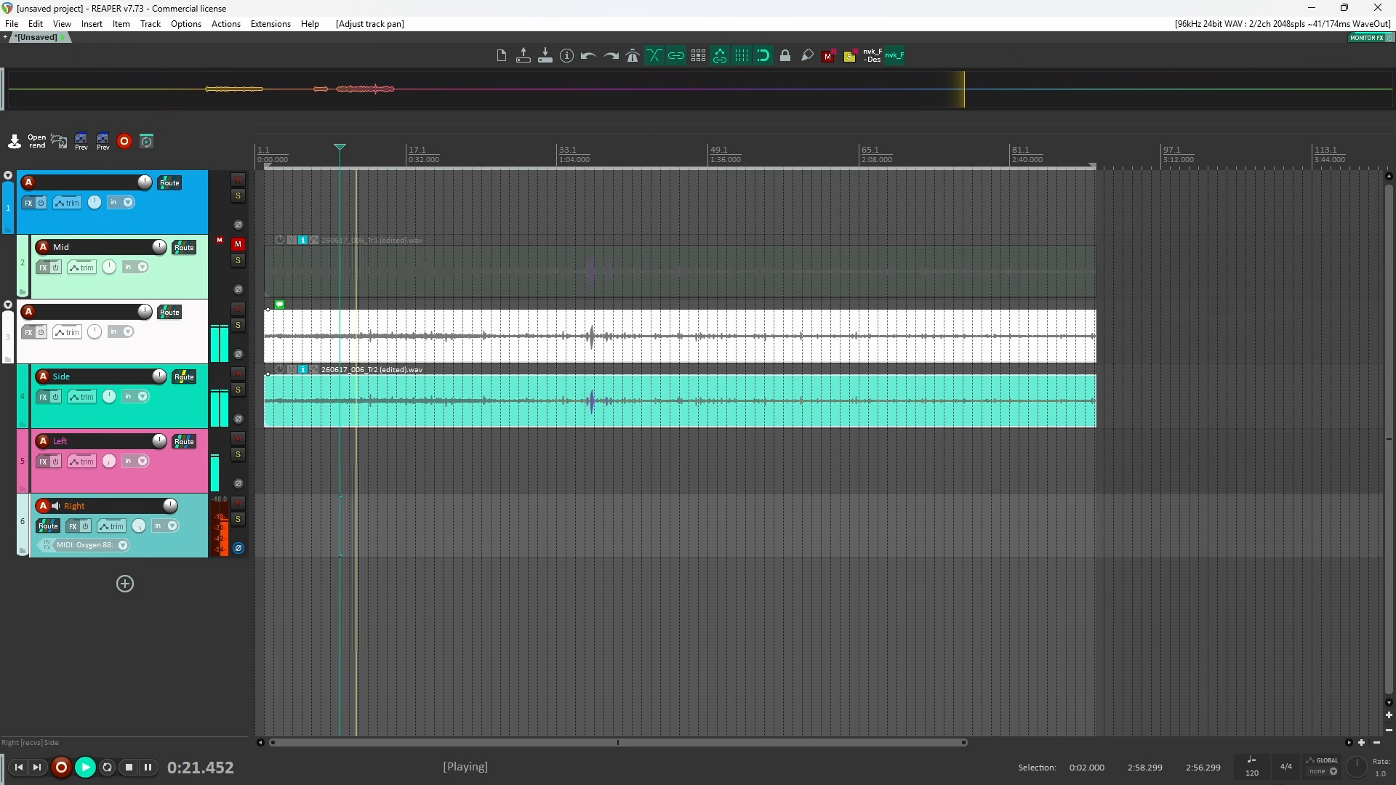
pyautogui.click(48, 527)
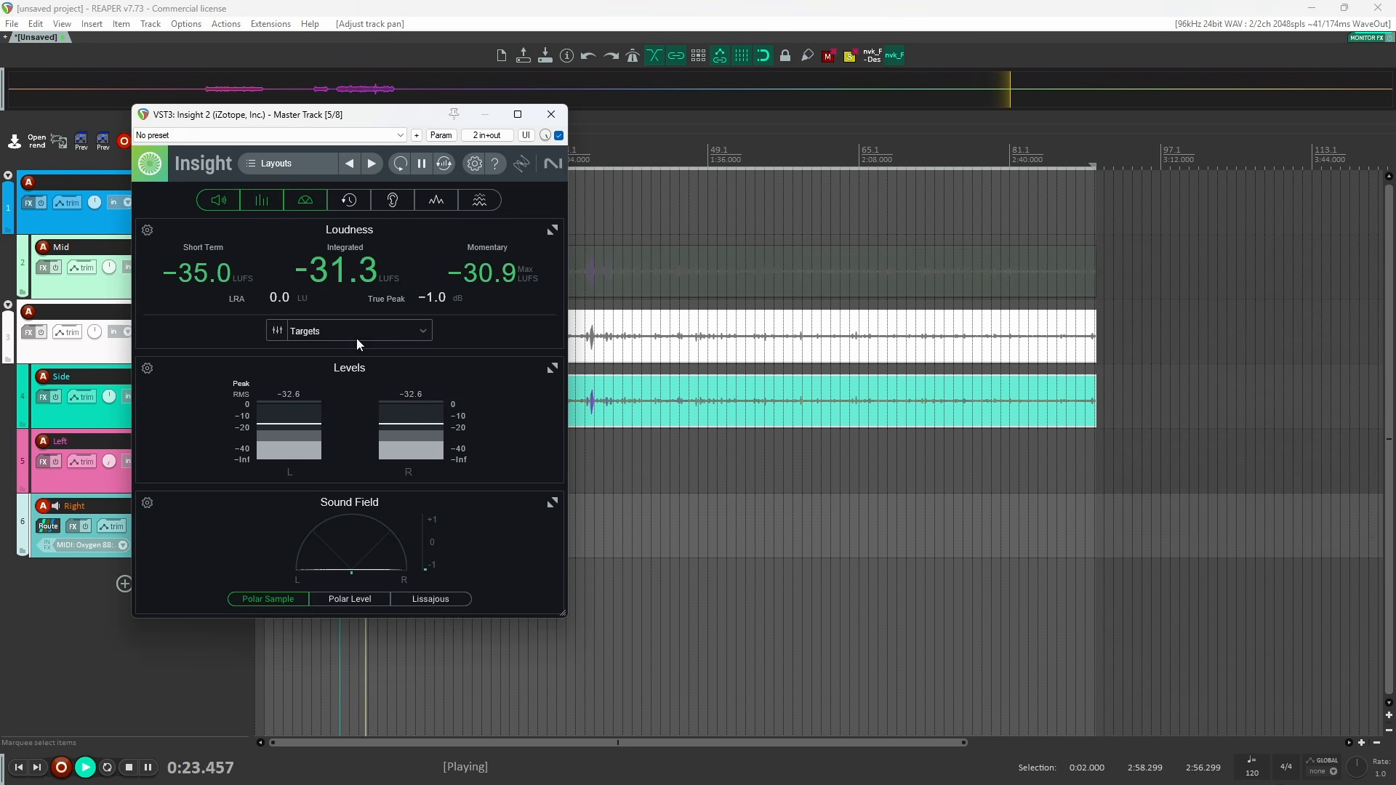
pyautogui.click(307, 198)
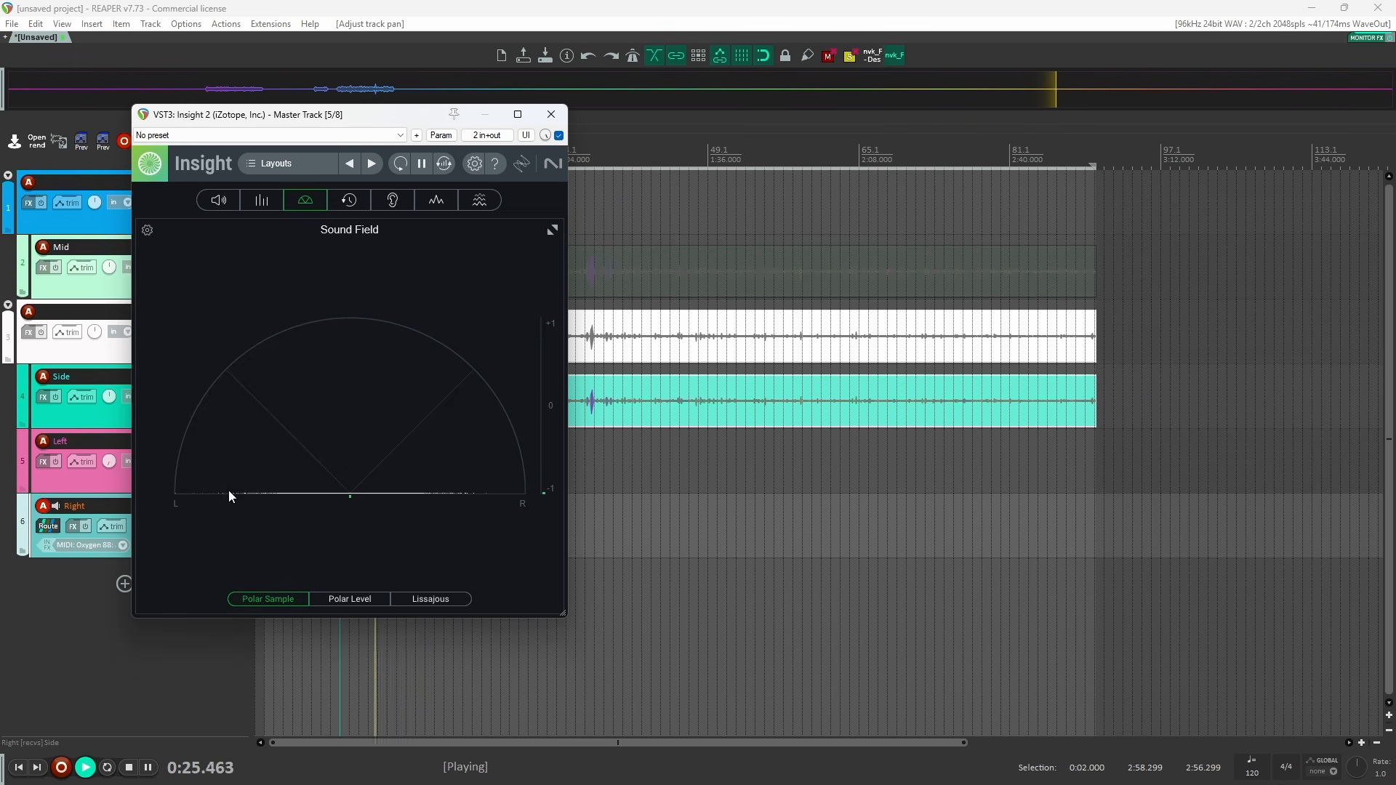
pyautogui.click(552, 116)
pyautogui.press('space')
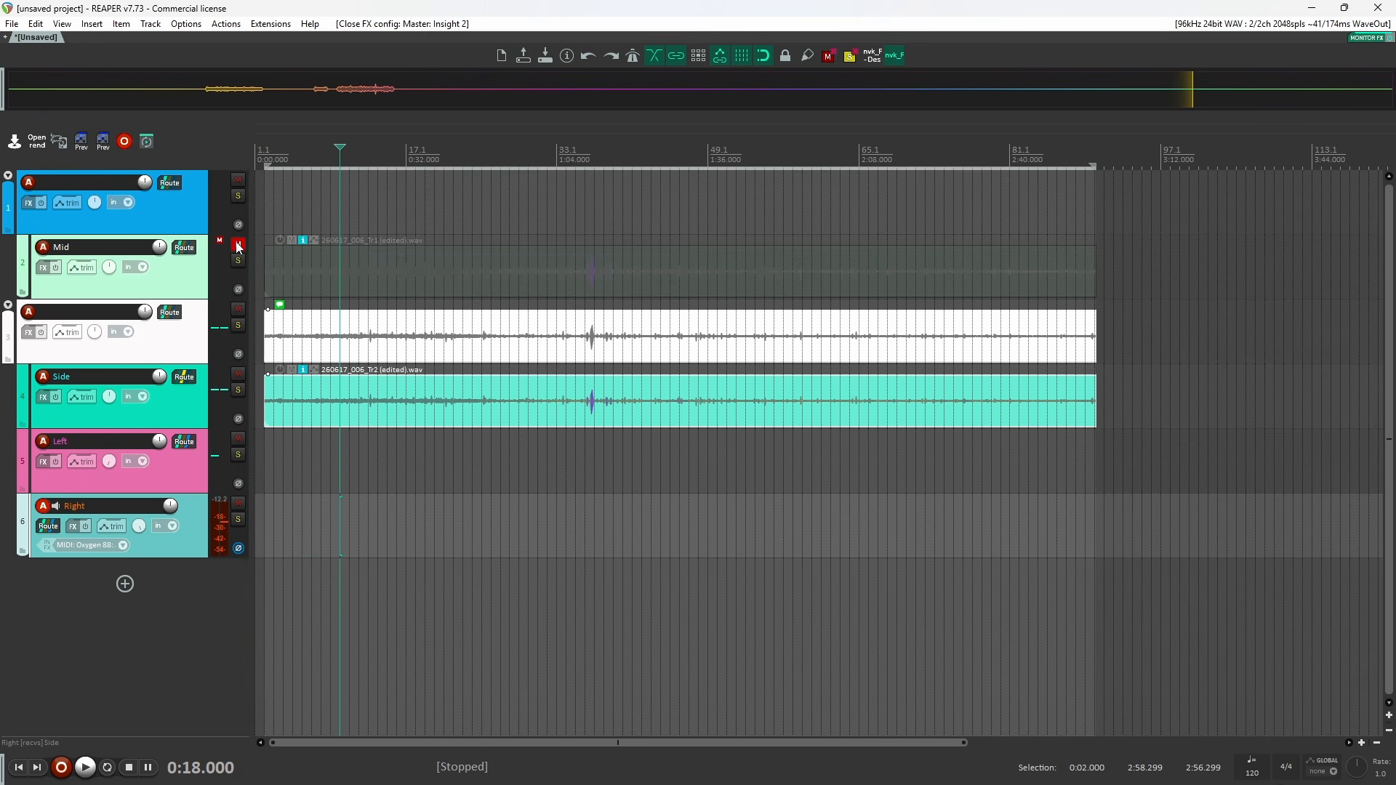
# Unmute the Mid track and play the full mix while checking Insight 2's Sound Field meter
pyautogui.click(239, 244)
pyautogui.press('space')
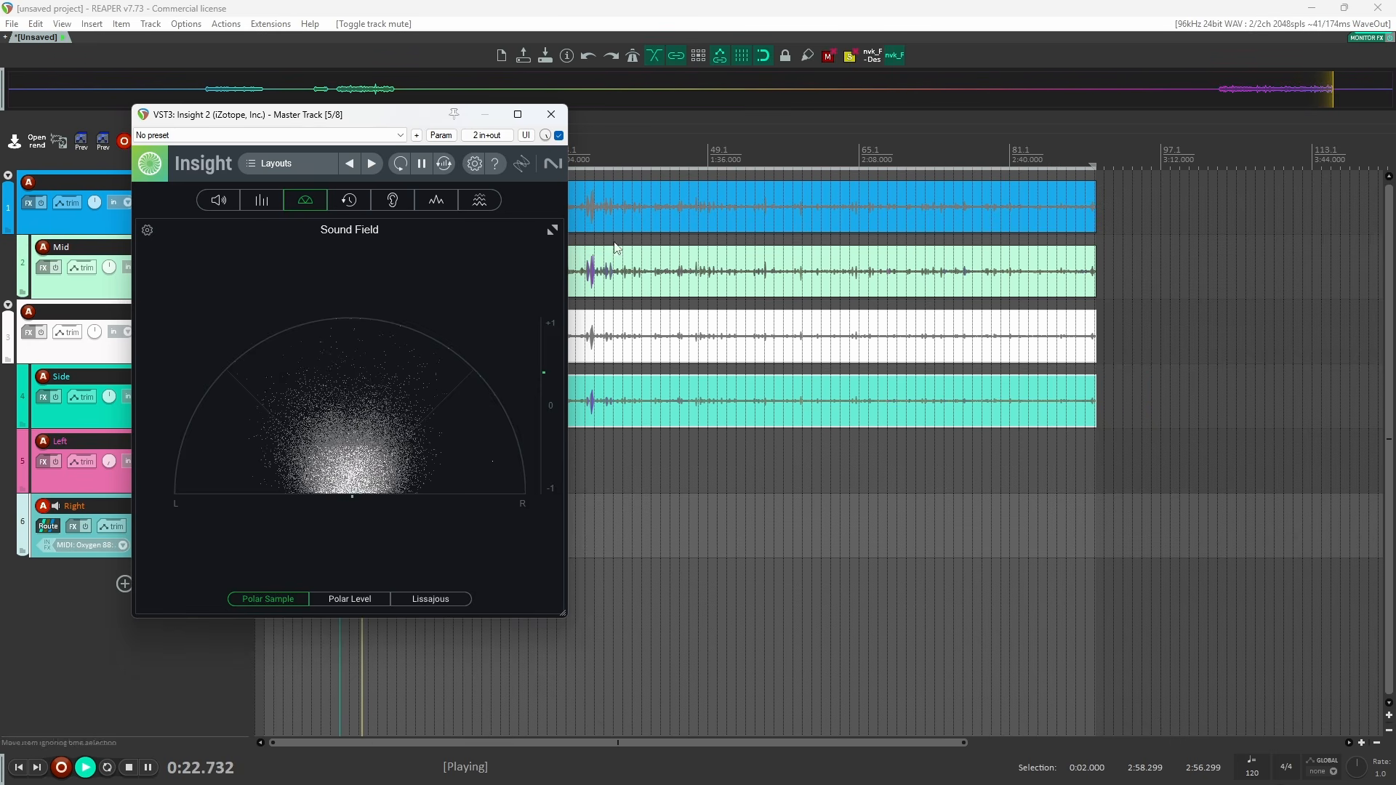
pyautogui.click(551, 114)
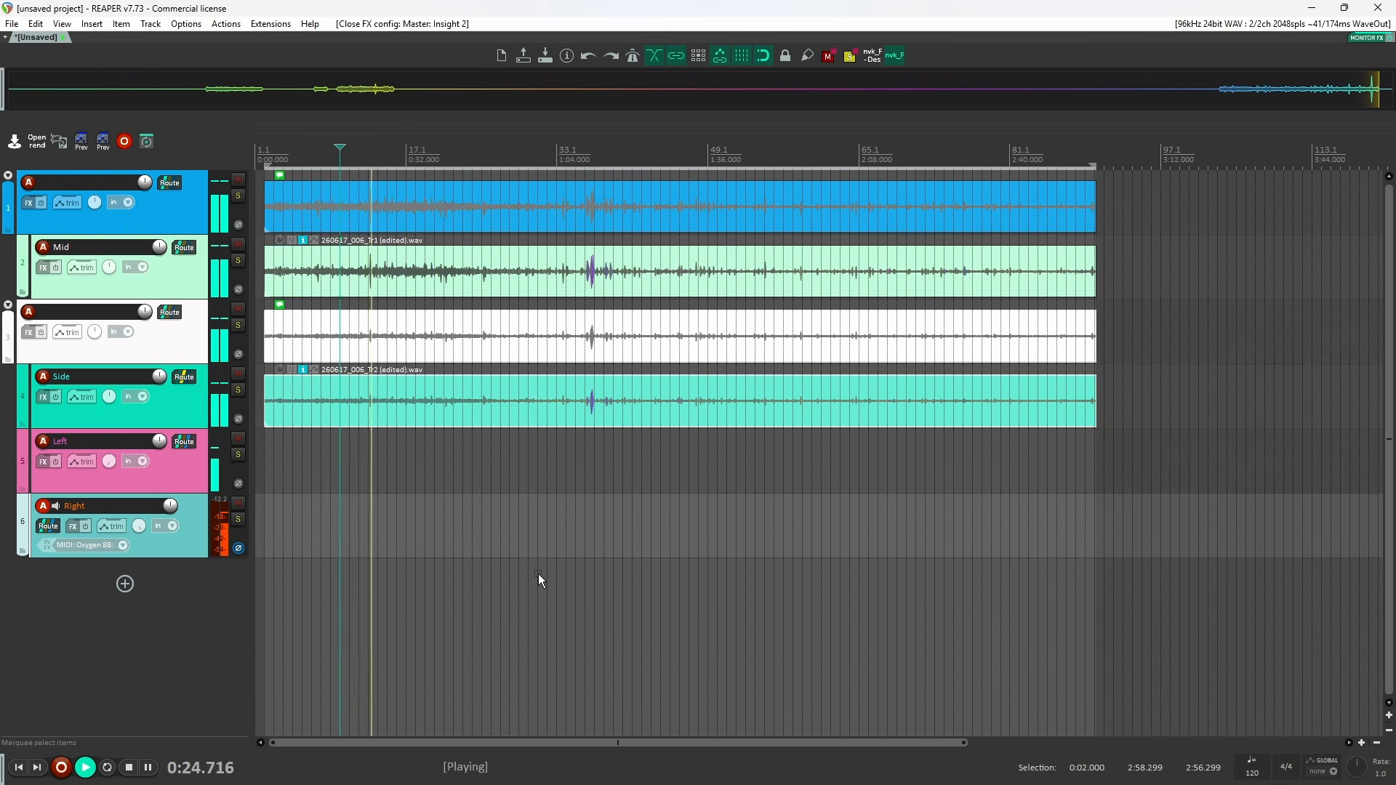
pyautogui.press('space')
pyautogui.moveTo(538, 574); pyautogui.dragTo(509, 542)
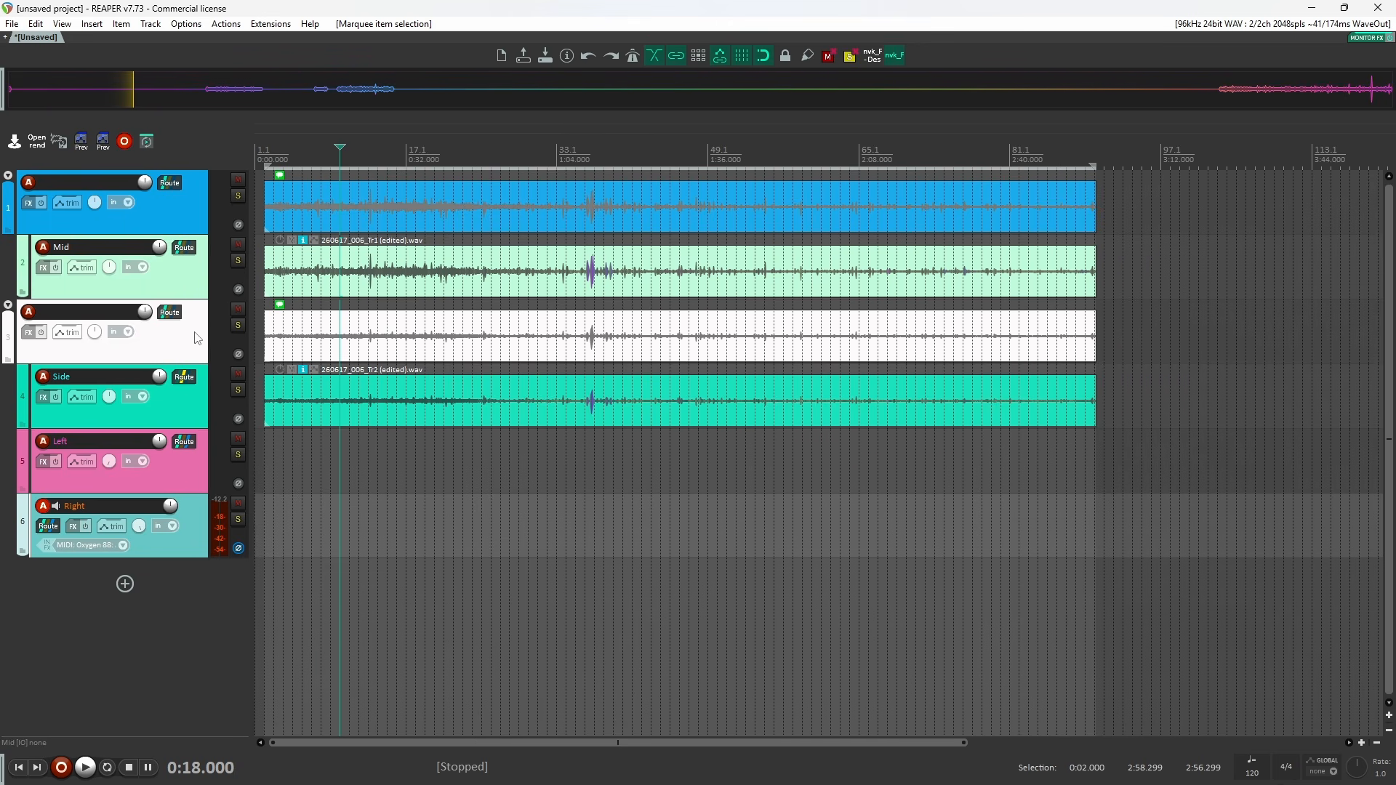
# Group all six tracks, from the Mid folder down to Right, into a new parent folder track
pyautogui.click(196, 206)
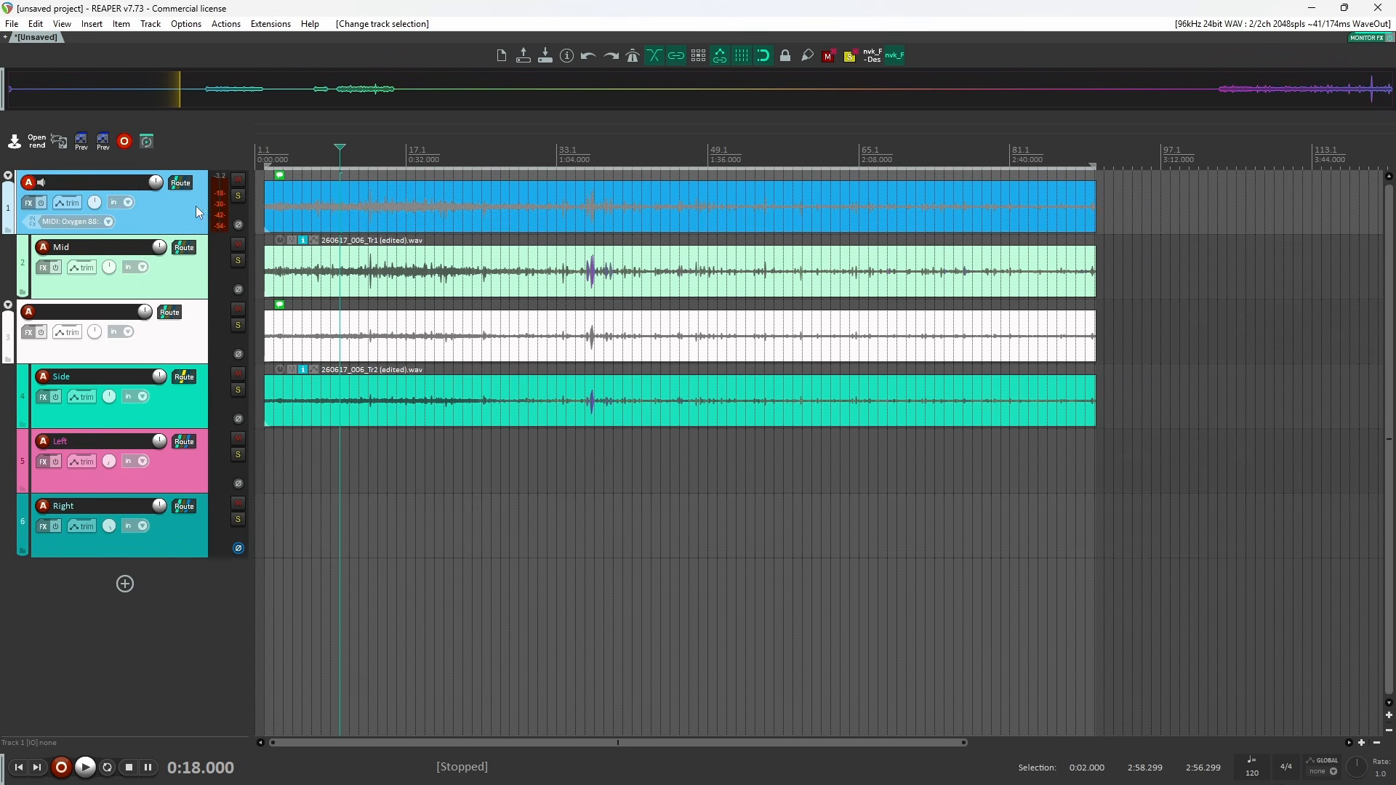
pyautogui.hotkey('ctrl', 'g')
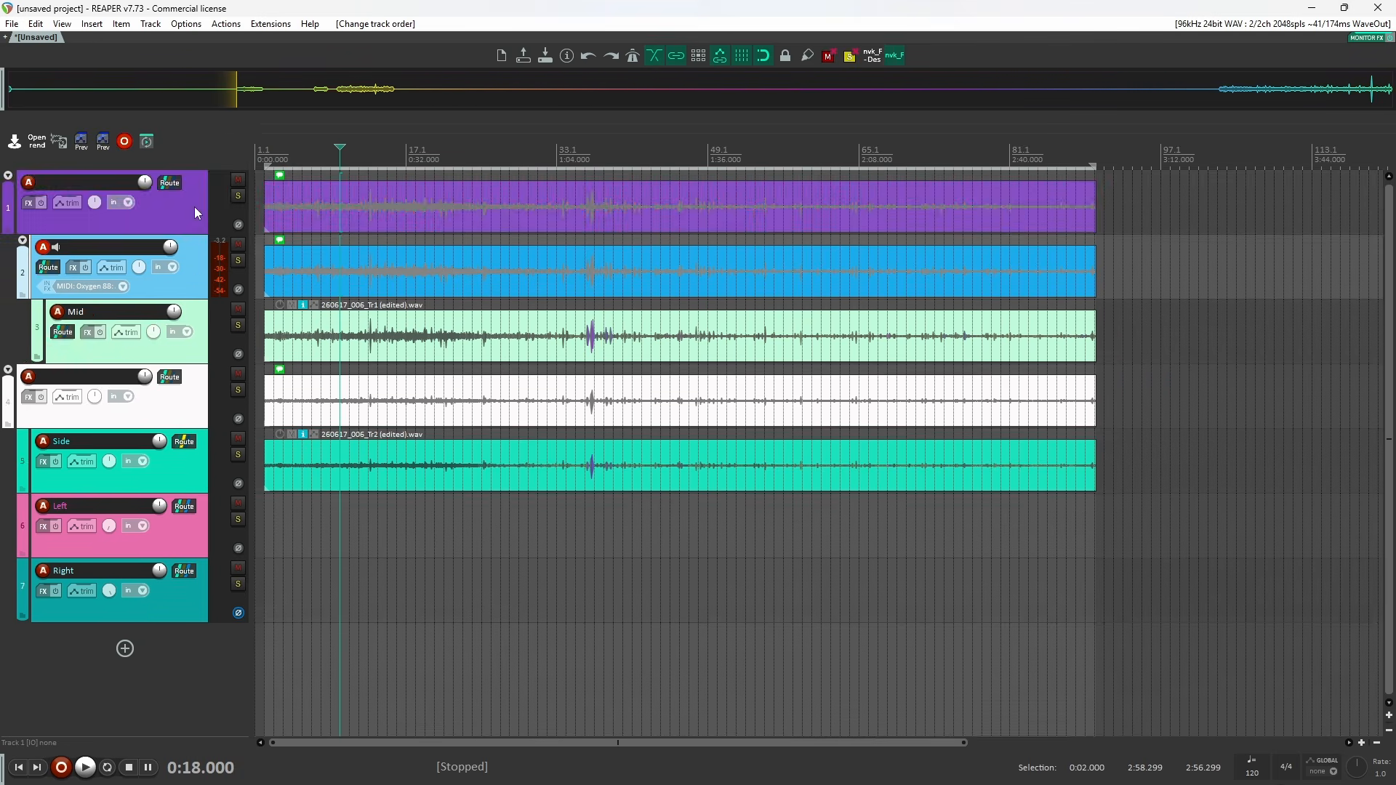
pyautogui.hotkey('ctrl', 'z')
pyautogui.keyDown('shift'); pyautogui.click(178, 541); pyautogui.keyUp('shift')
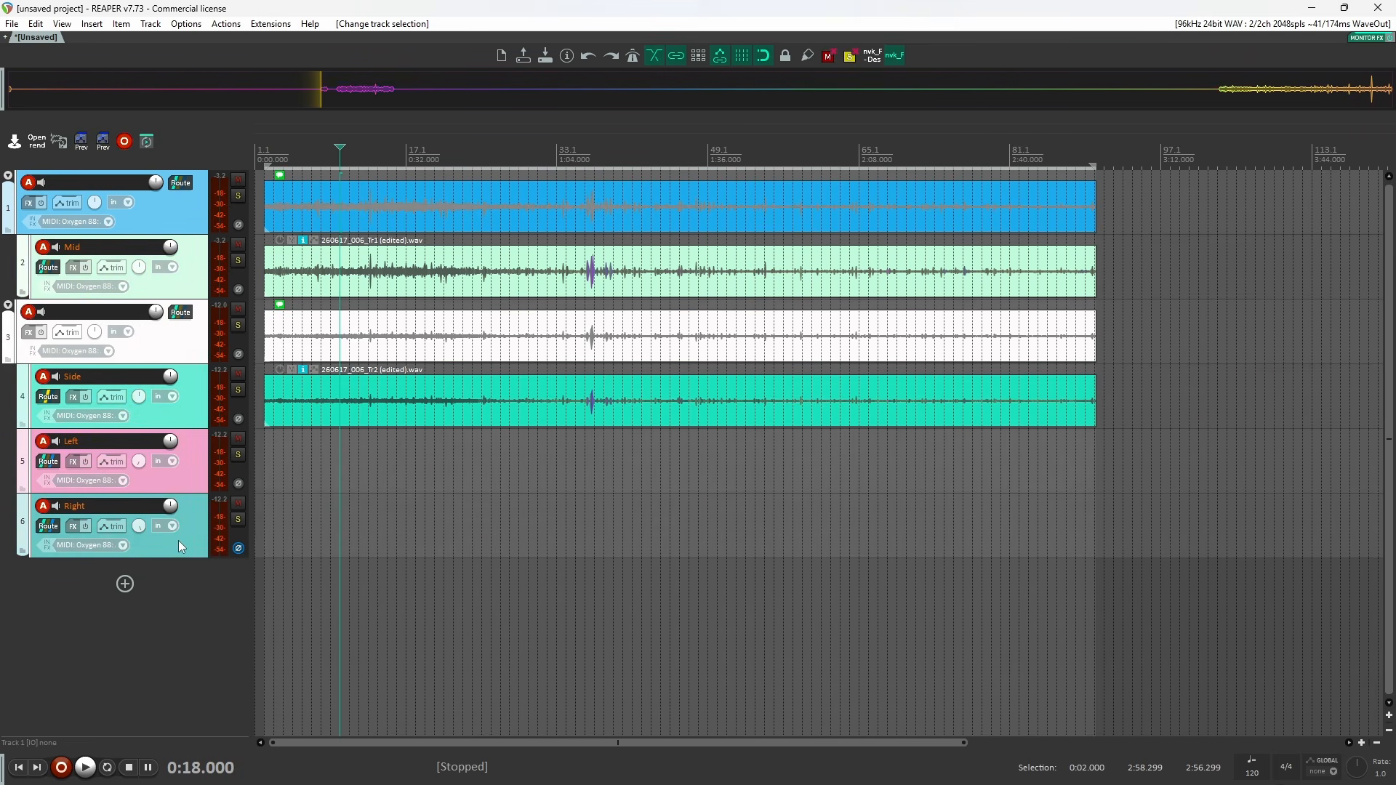
pyautogui.hotkey('ctrl', 'g')
pyautogui.click(203, 207)
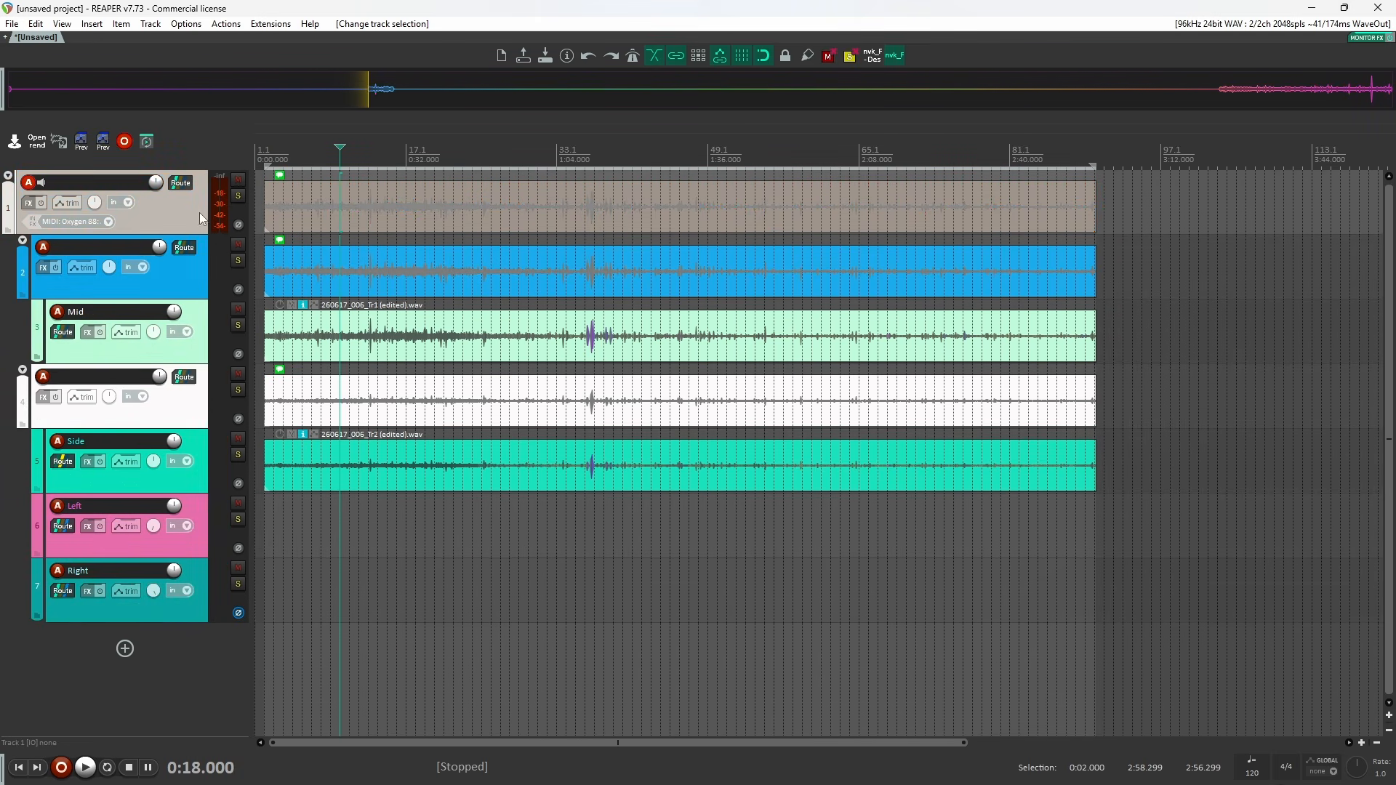
# Move the new parent folder's item with all its child items to start at 0:12.000, and fit the time selection to them
pyautogui.click(474, 220)
pyautogui.click(541, 543)
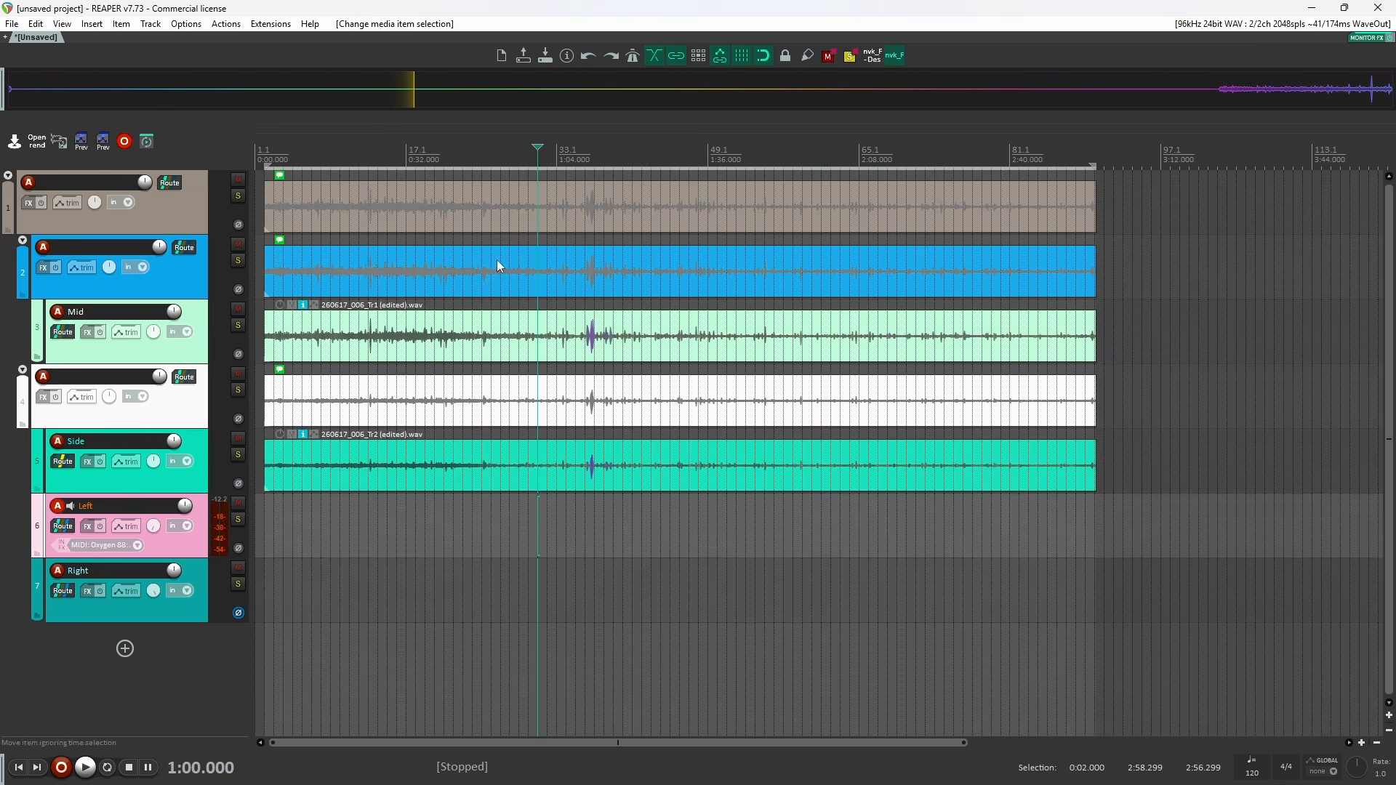
pyautogui.click(496, 260)
pyautogui.moveTo(430, 209); pyautogui.dragTo(486, 198)
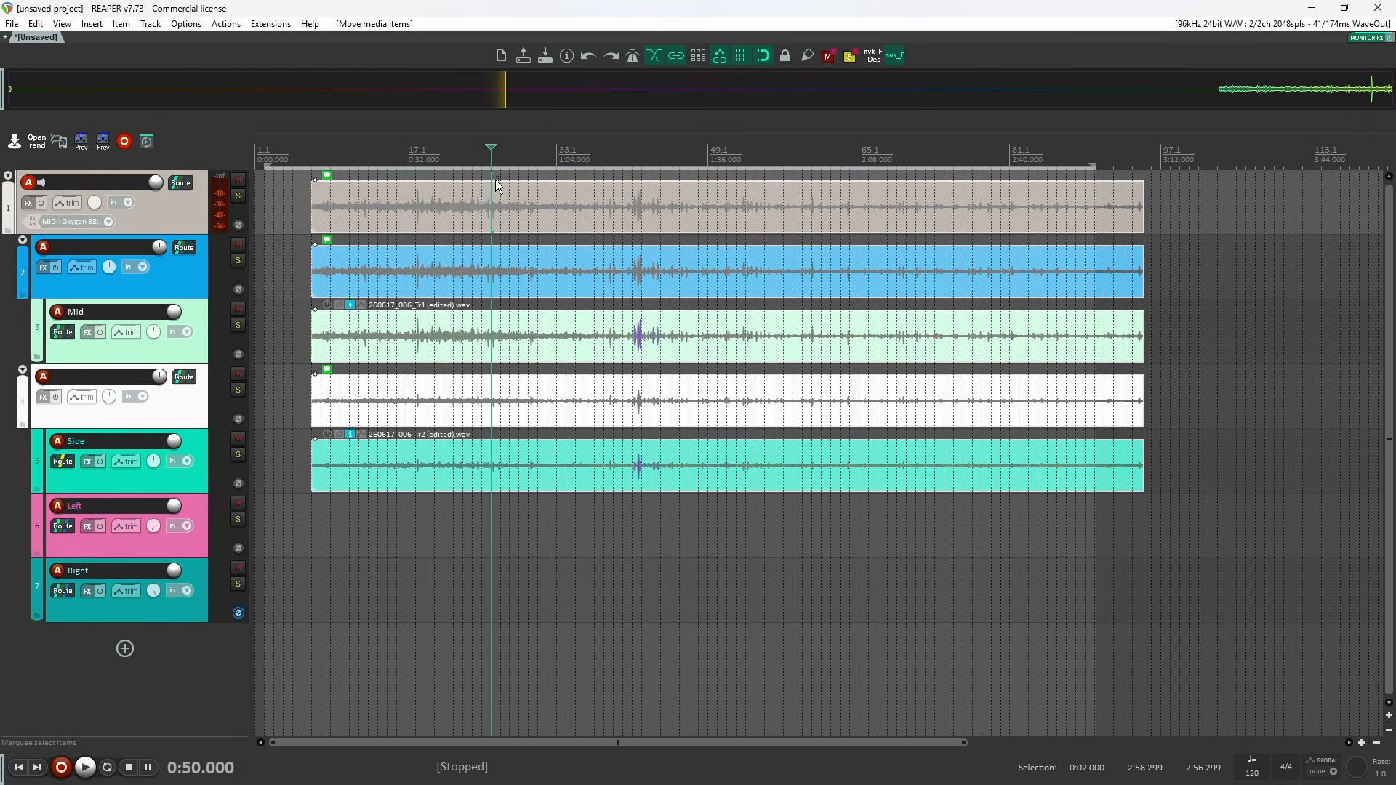
pyautogui.press('t')
pyautogui.moveTo(417, 524); pyautogui.dragTo(408, 537)
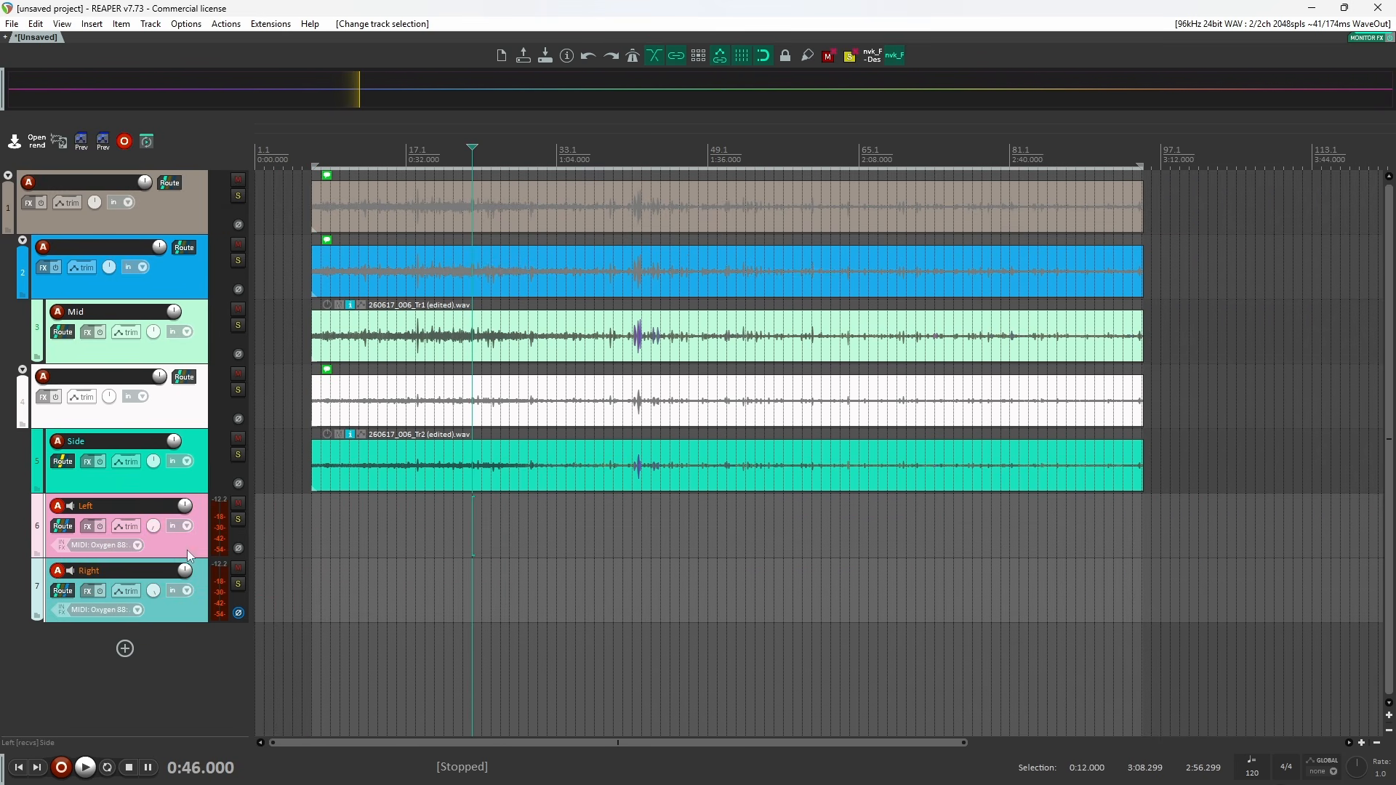
# Group the Left and Right tracks into a new folder track named Stereo
pyautogui.click(186, 547)
pyautogui.keyDown('shift'); pyautogui.click(202, 601); pyautogui.keyUp('shift')
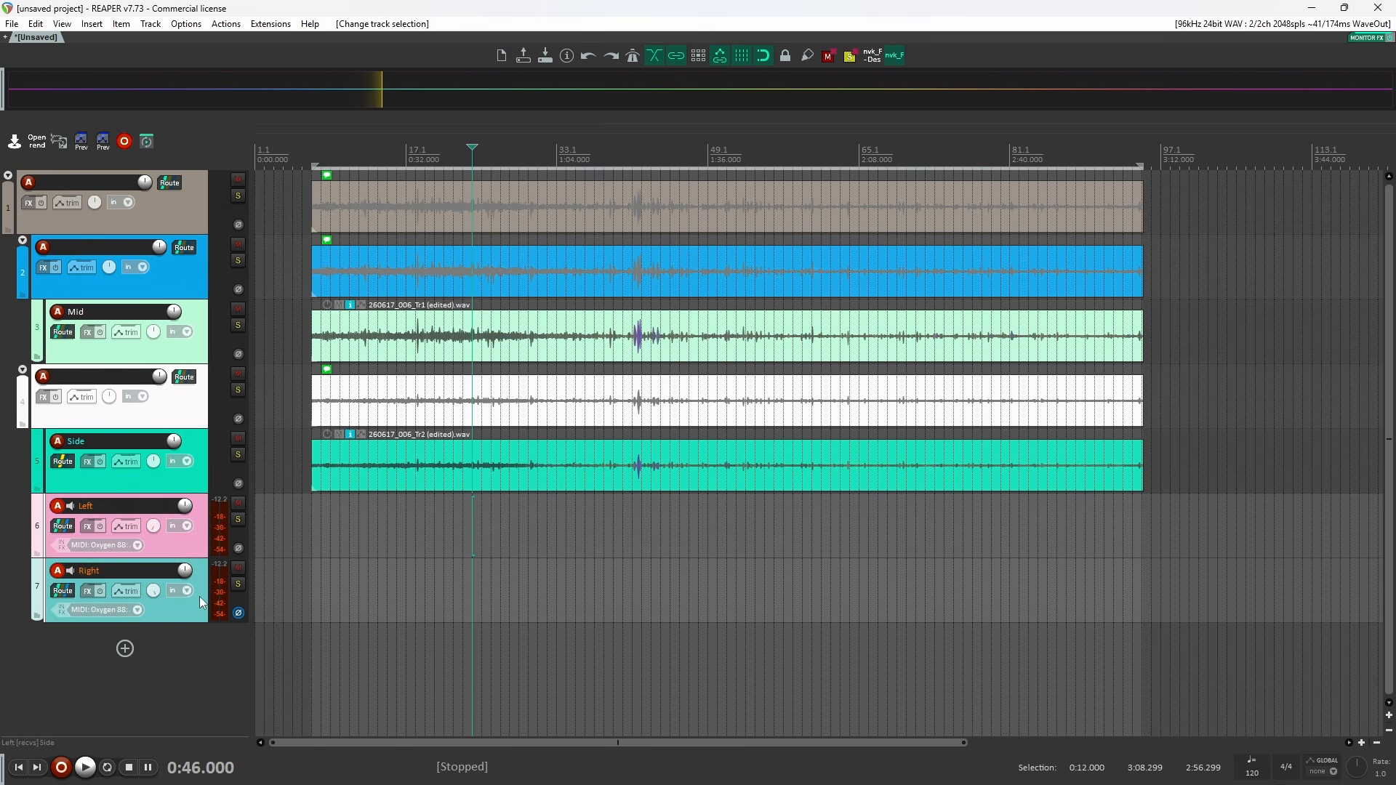
pyautogui.hotkey('ctrl', 'g')
pyautogui.click(158, 535)
pyautogui.doubleClick(102, 505)
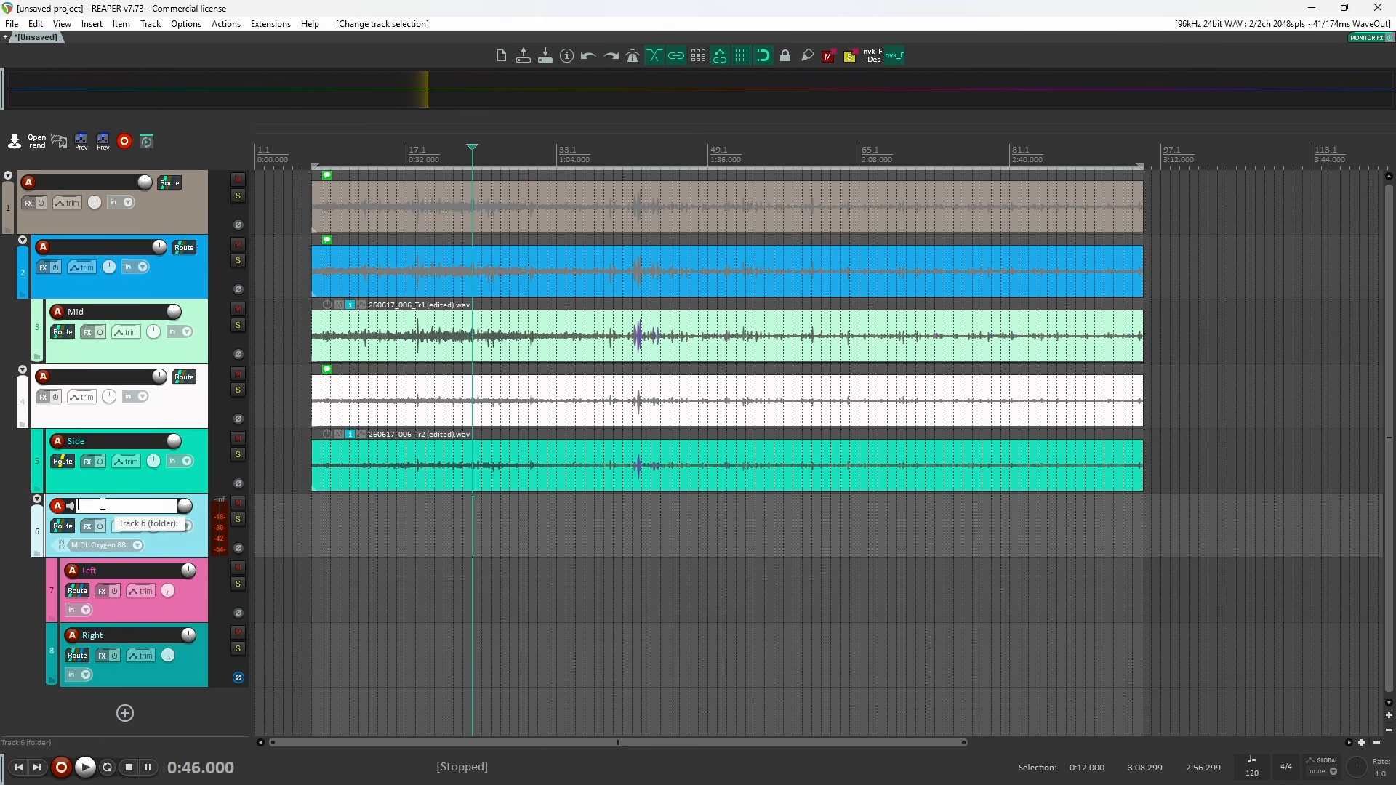
pyautogui.write('Stereo')
pyautogui.press('Return')
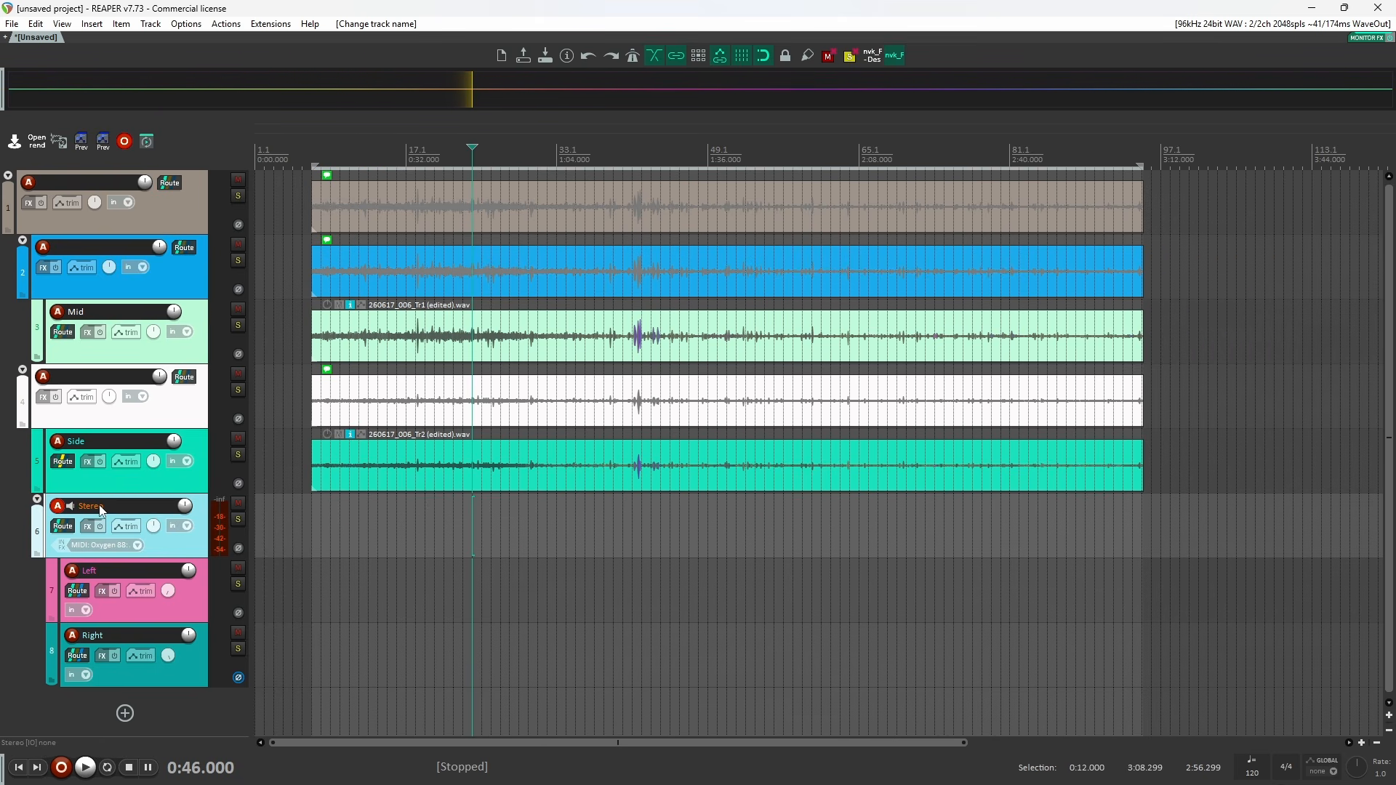
pyautogui.click(358, 561)
# Name the outermost folder track MS Decode
pyautogui.doubleClick(117, 377)
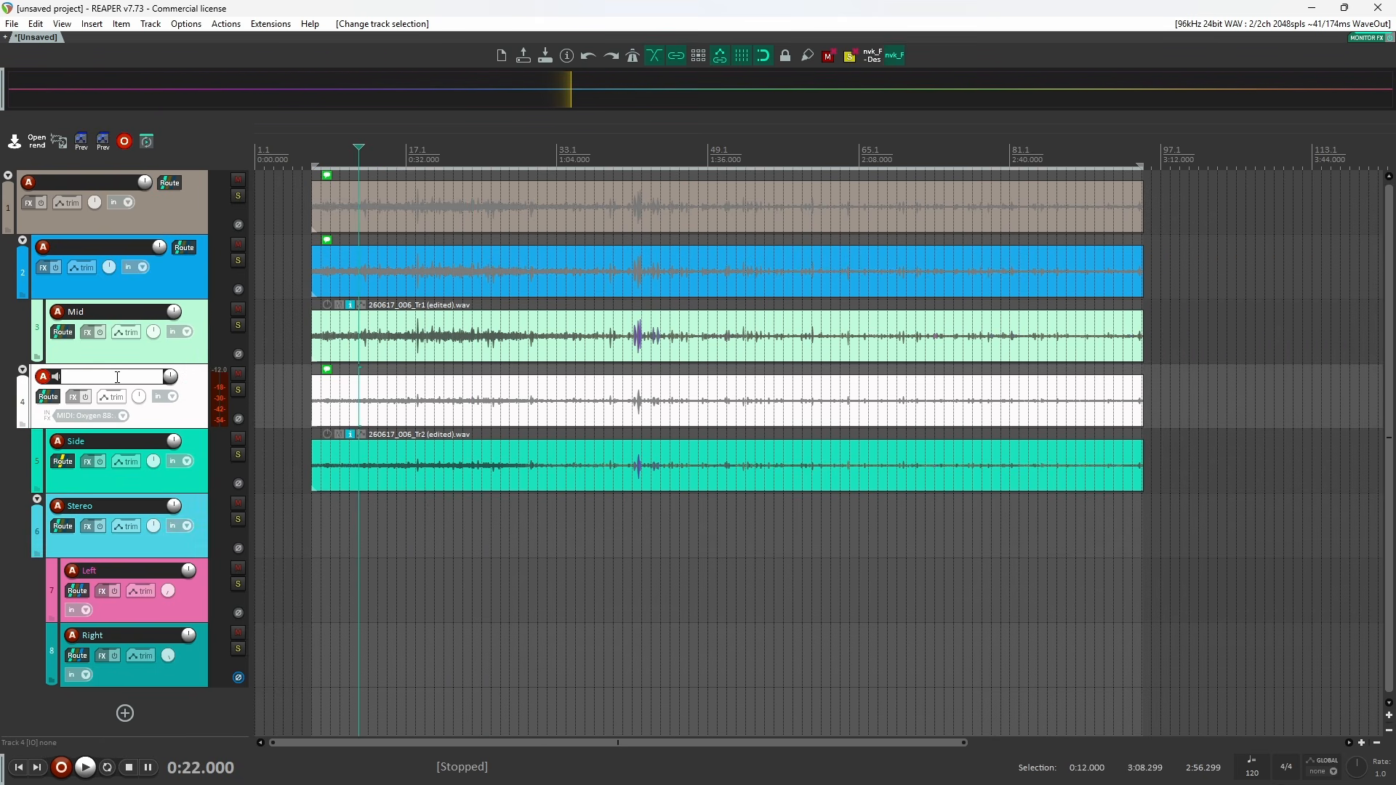
pyautogui.click(434, 549)
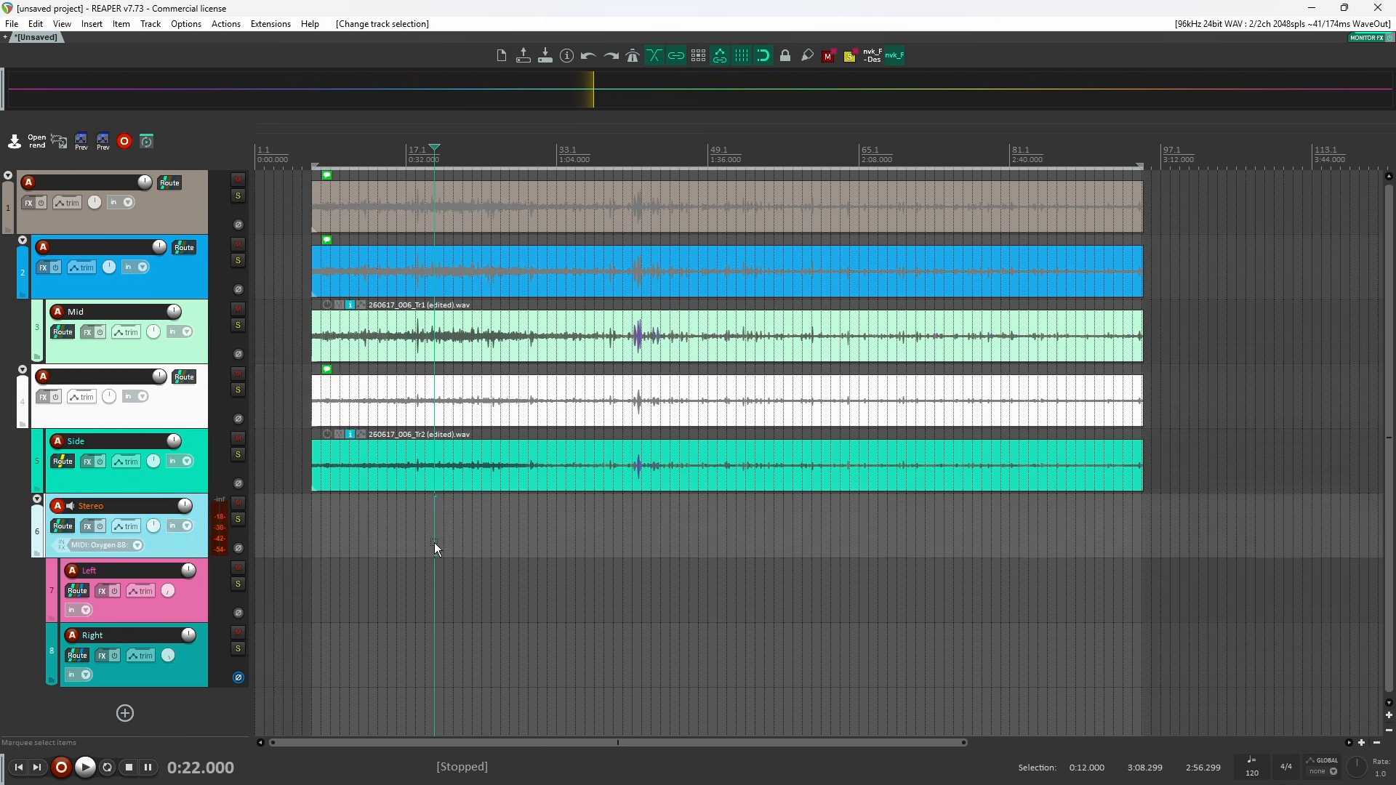
pyautogui.doubleClick(106, 182)
pyautogui.write('MS Dec')
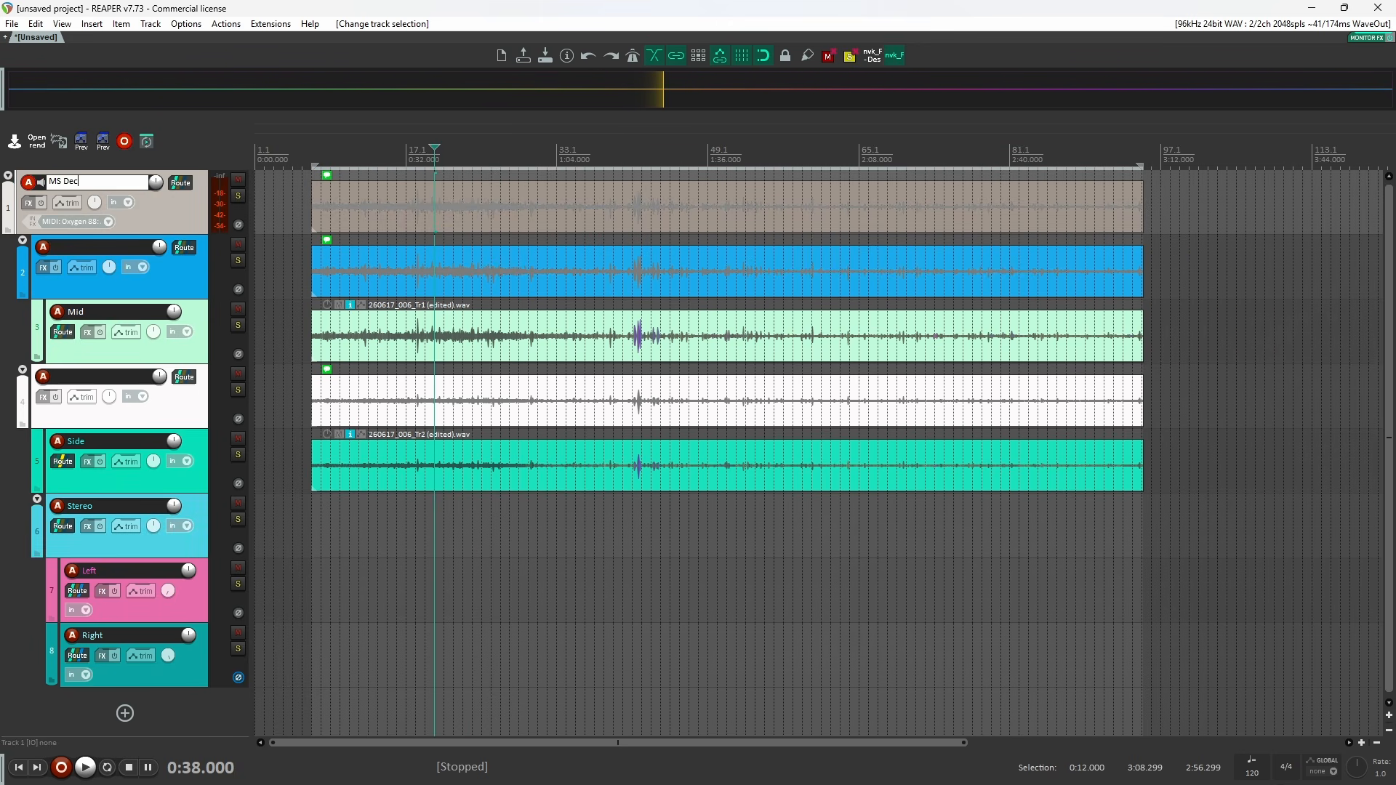
pyautogui.write('ode')
pyautogui.press('Return')
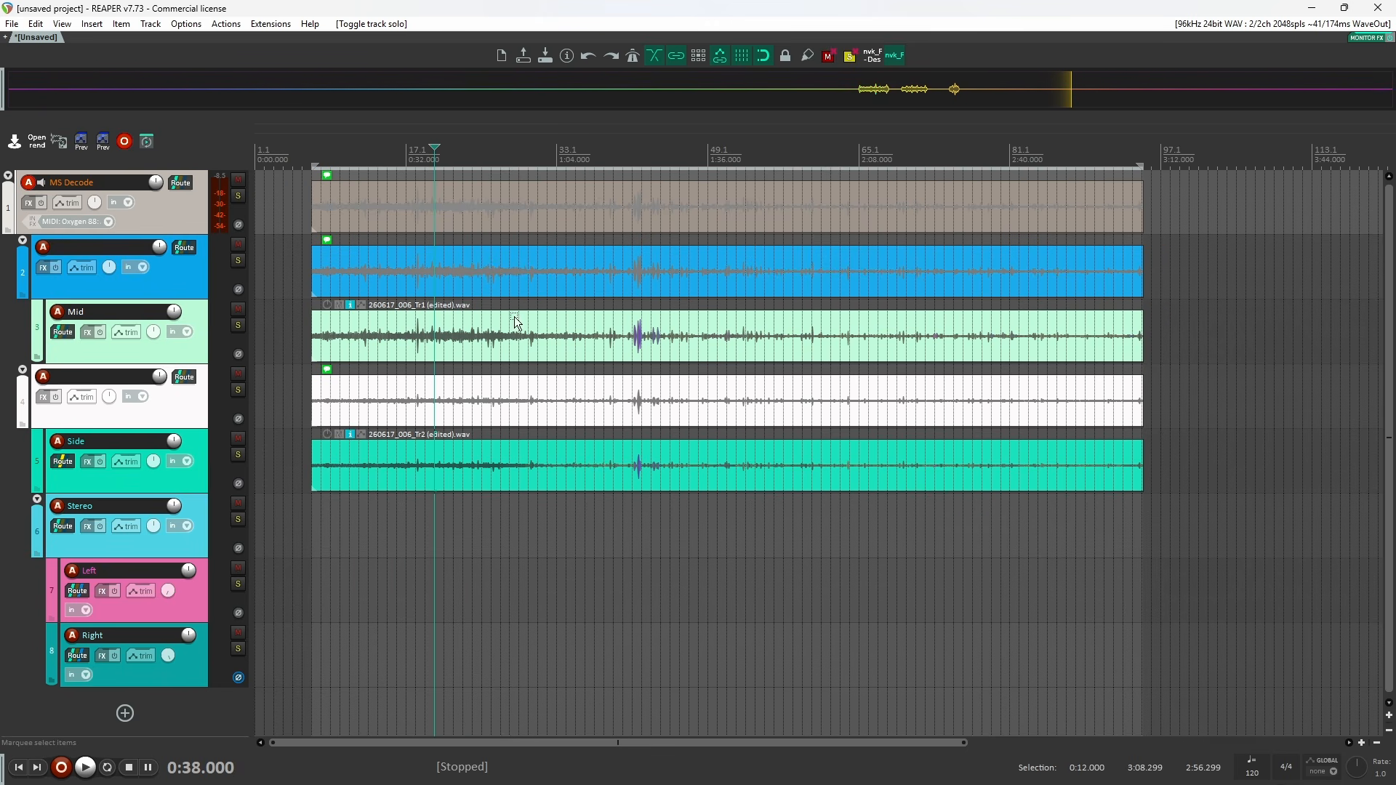
# Name the folder item on the MS Decode track "Test Rain MS"
pyautogui.click(461, 207)
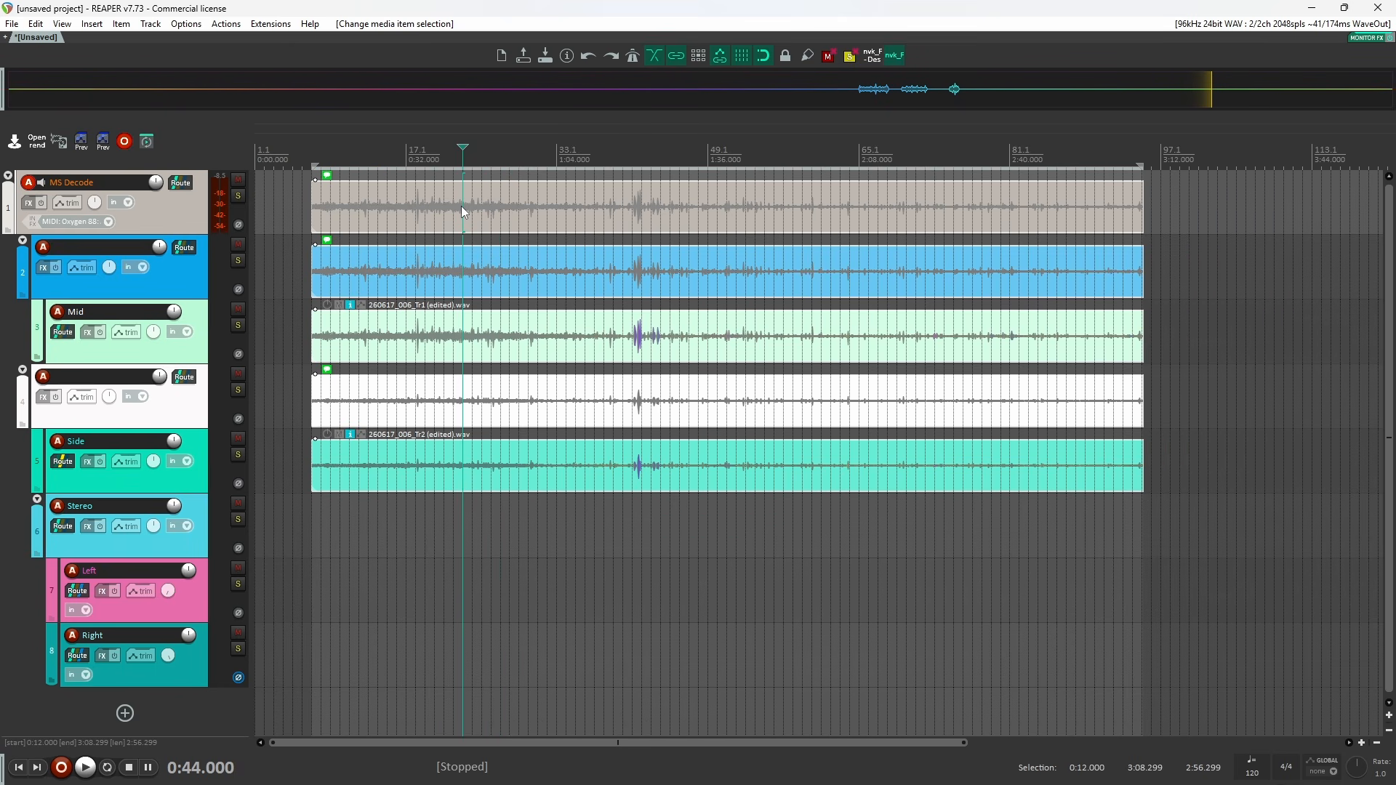
pyautogui.press('F2')
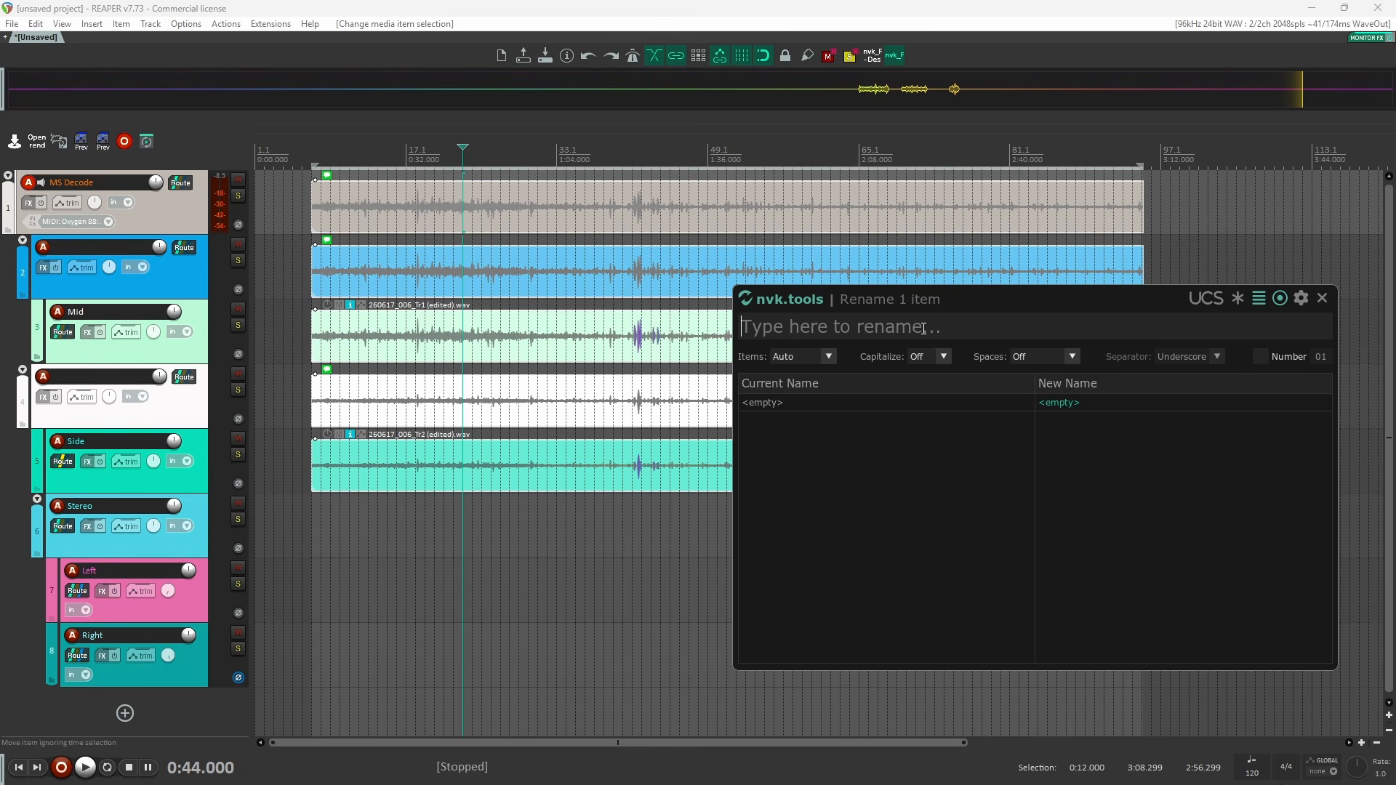
pyautogui.write('Test Rain')
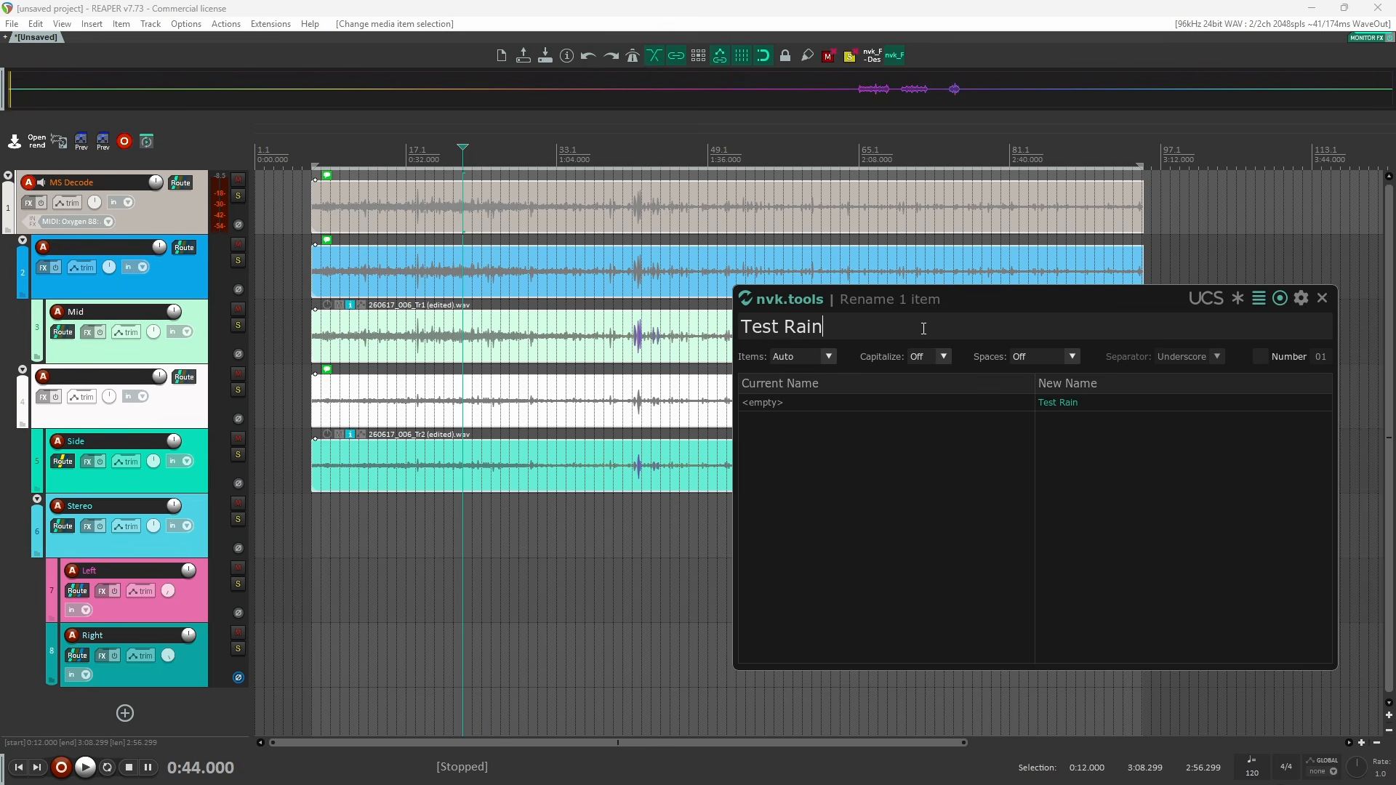
pyautogui.write(' MS')
pyautogui.press('Return')
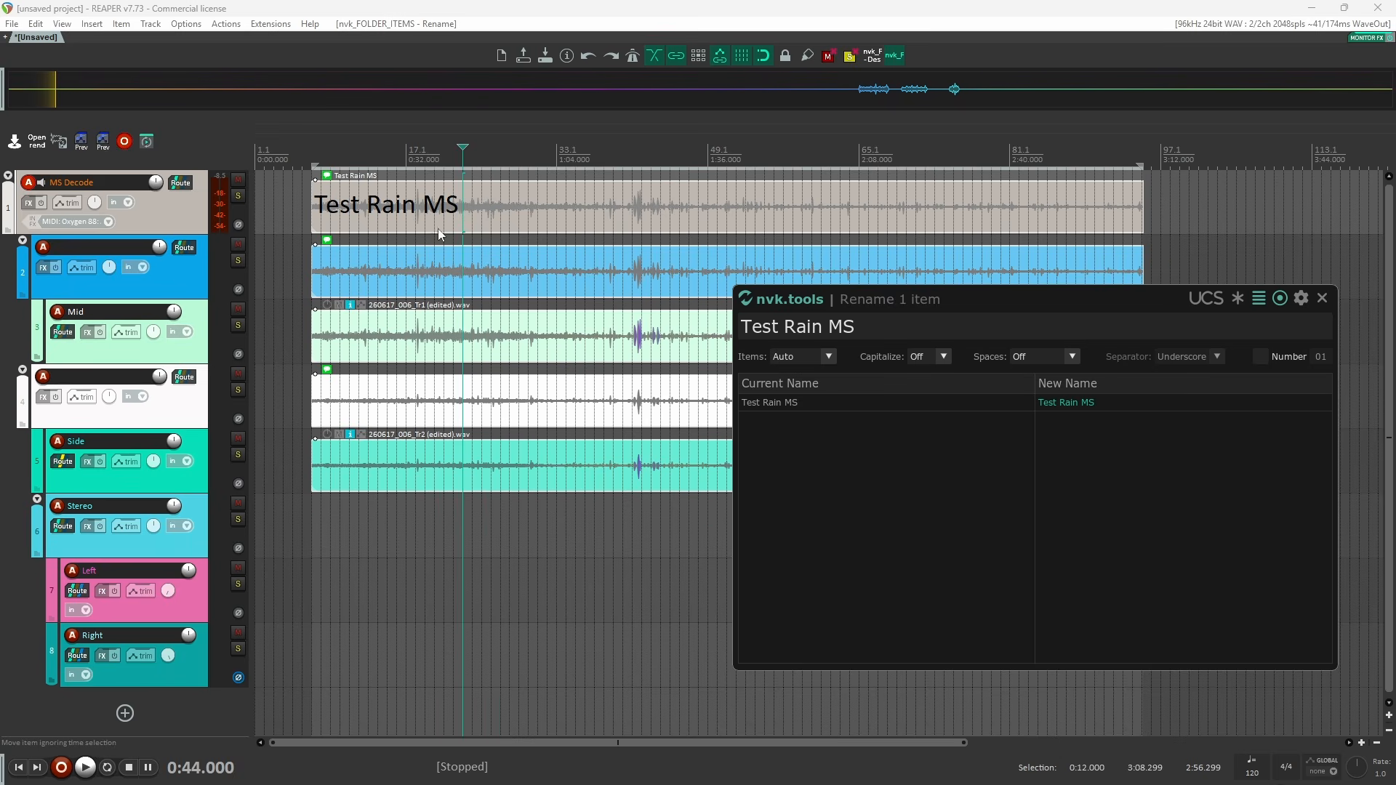
pyautogui.click(360, 202)
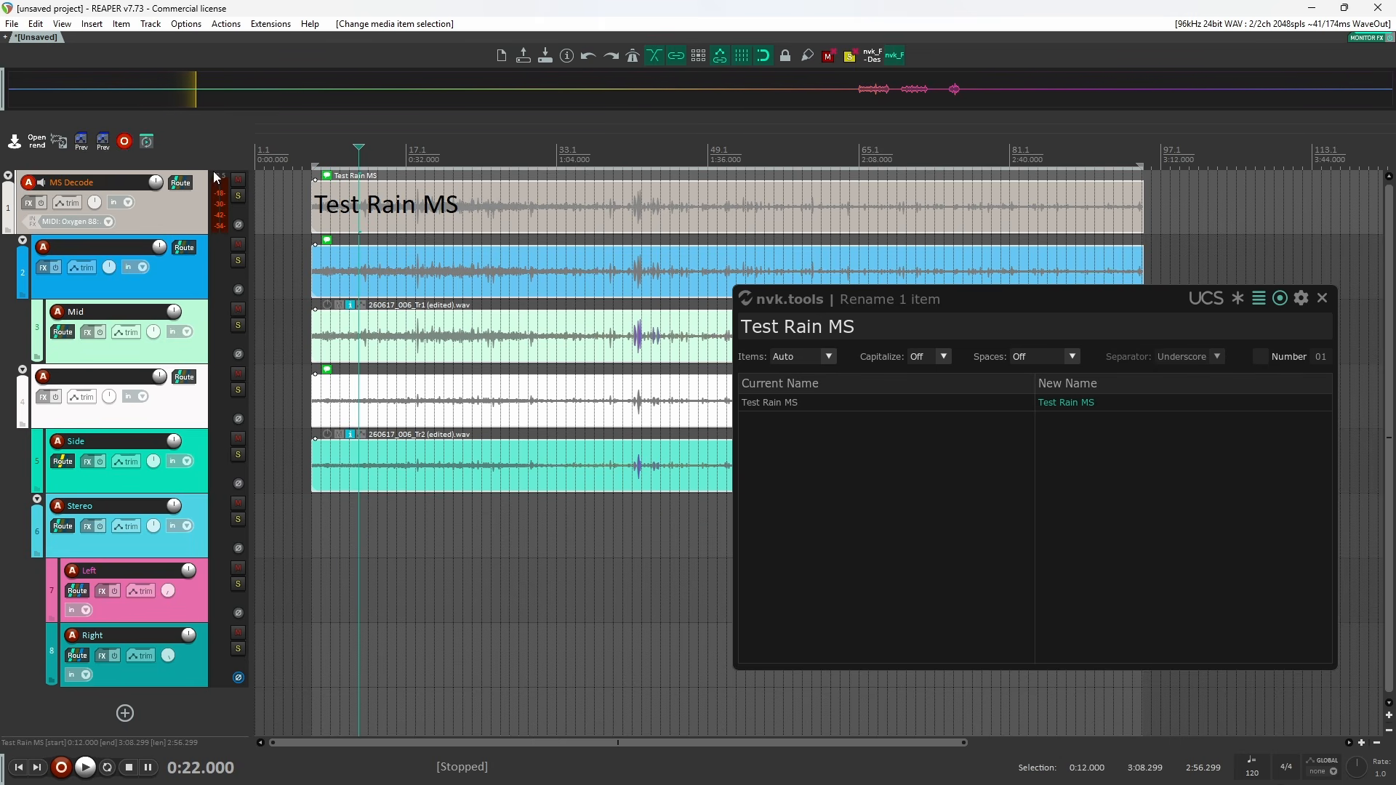
# Name the item on the unnamed folder track directly above Mid "Test Rain MS - MID - Mono"
pyautogui.click(505, 278)
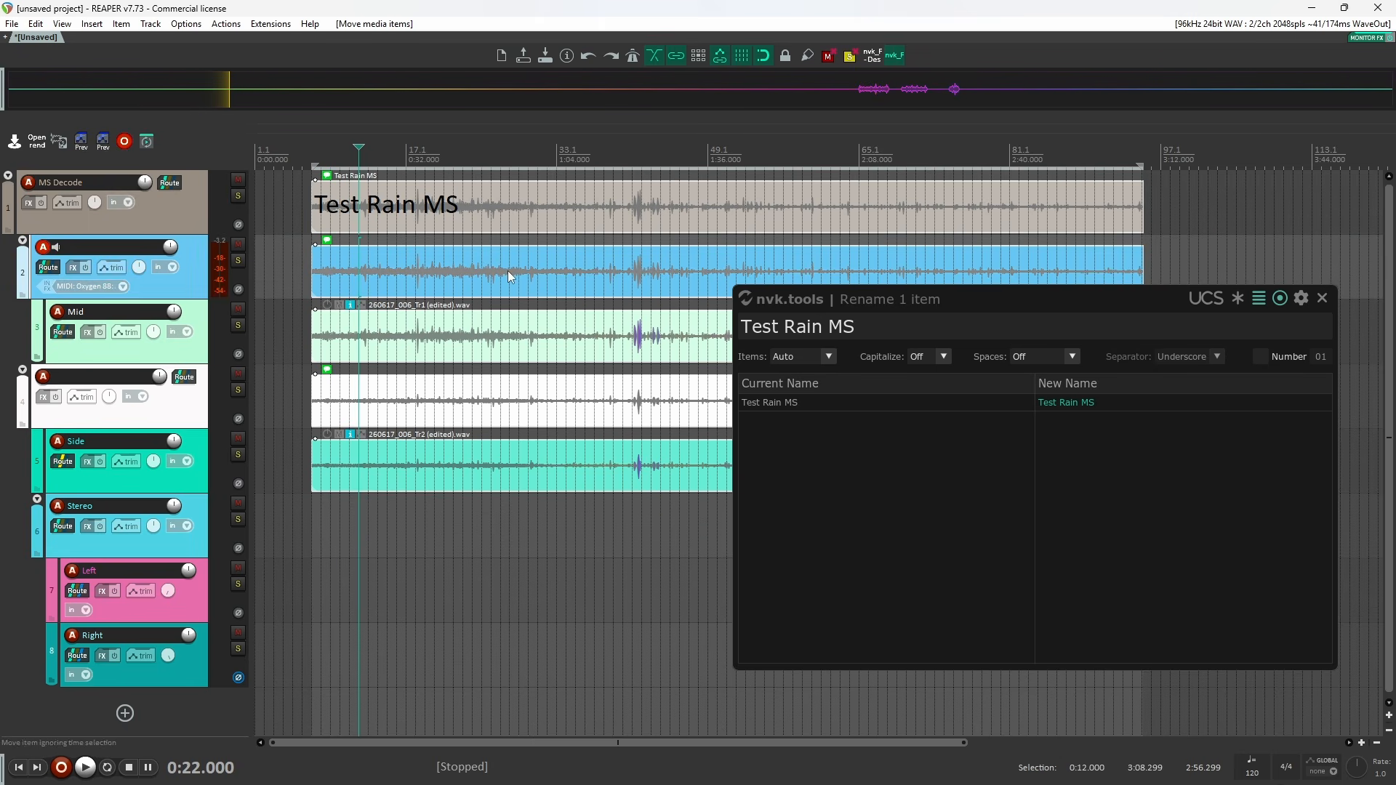
pyautogui.click(237, 259)
pyautogui.click(237, 259)
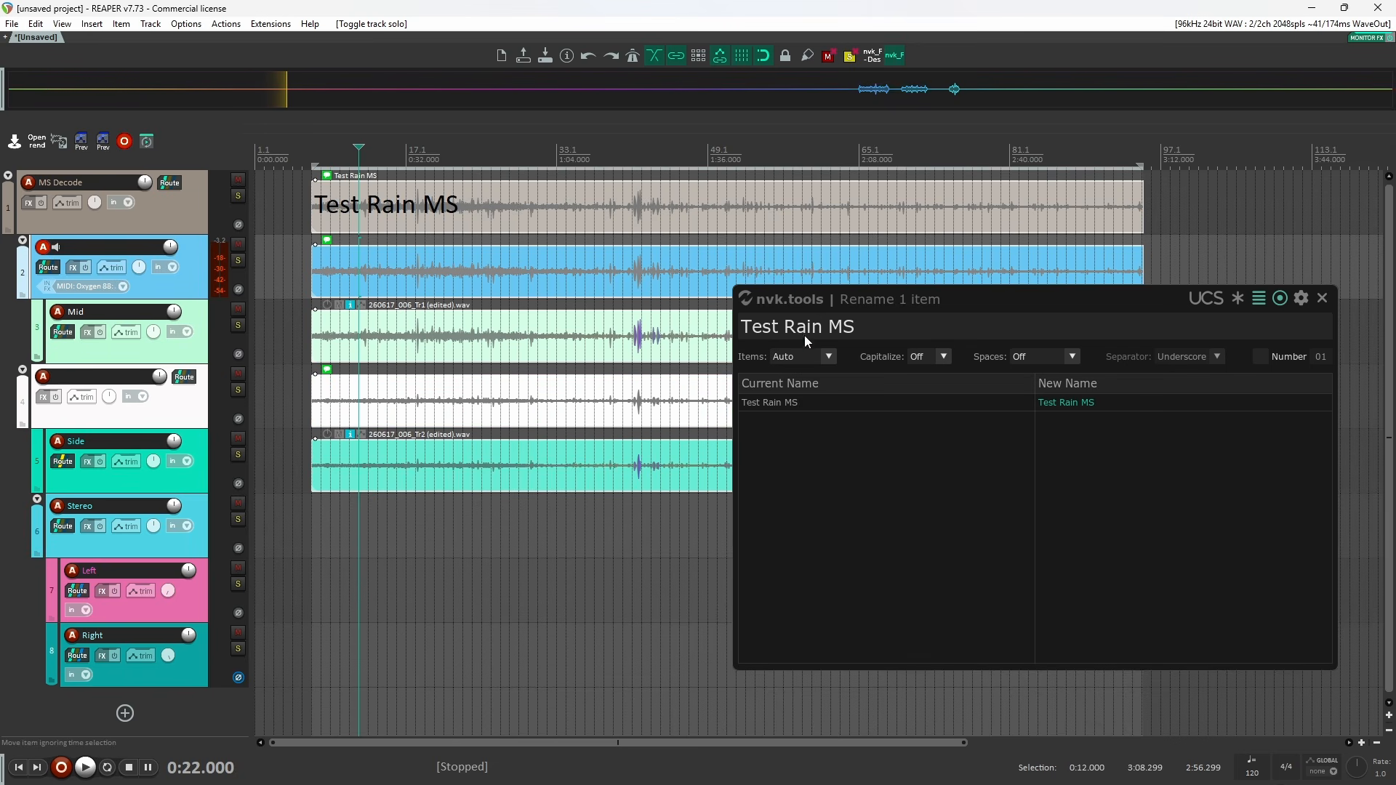
pyautogui.click(957, 336)
pyautogui.write('- Mi')
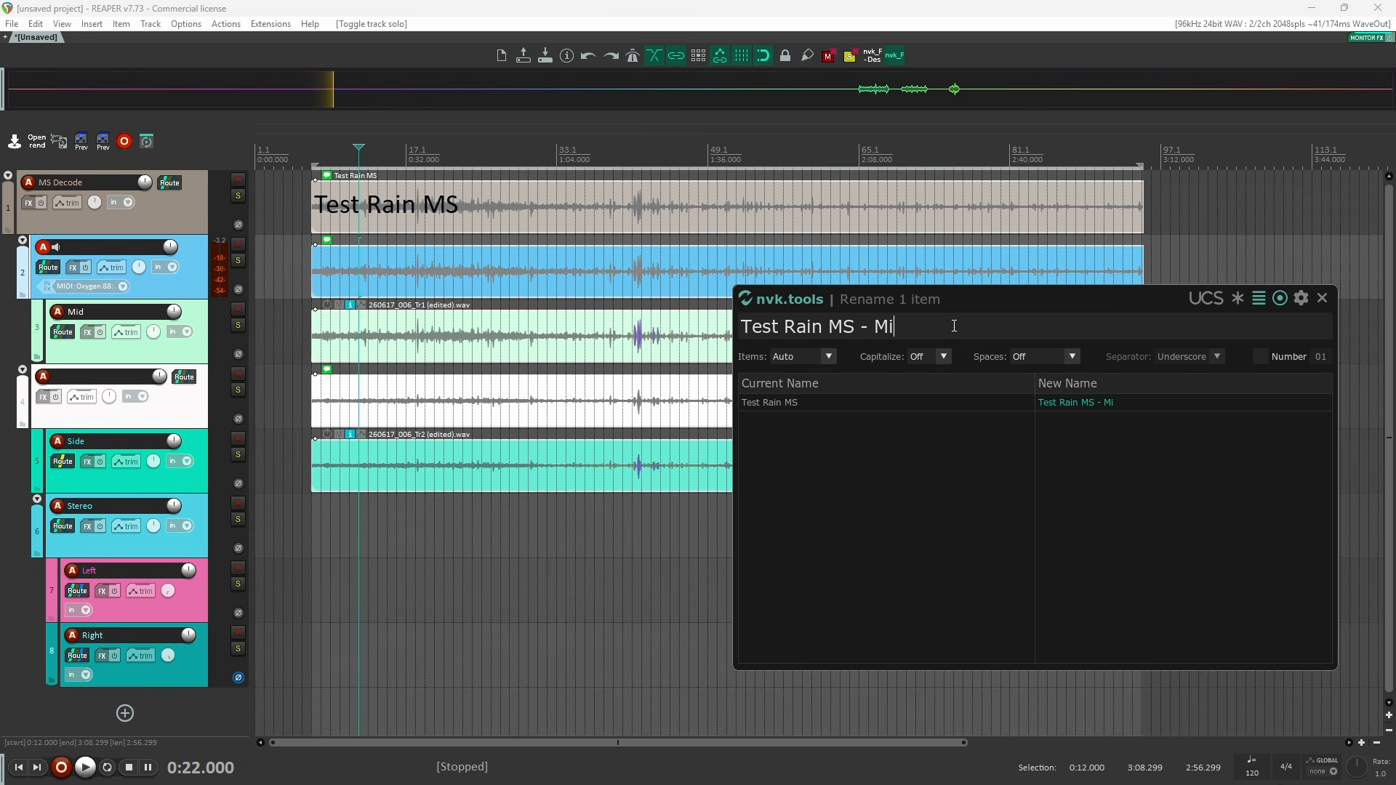
pyautogui.press('BackSpace')
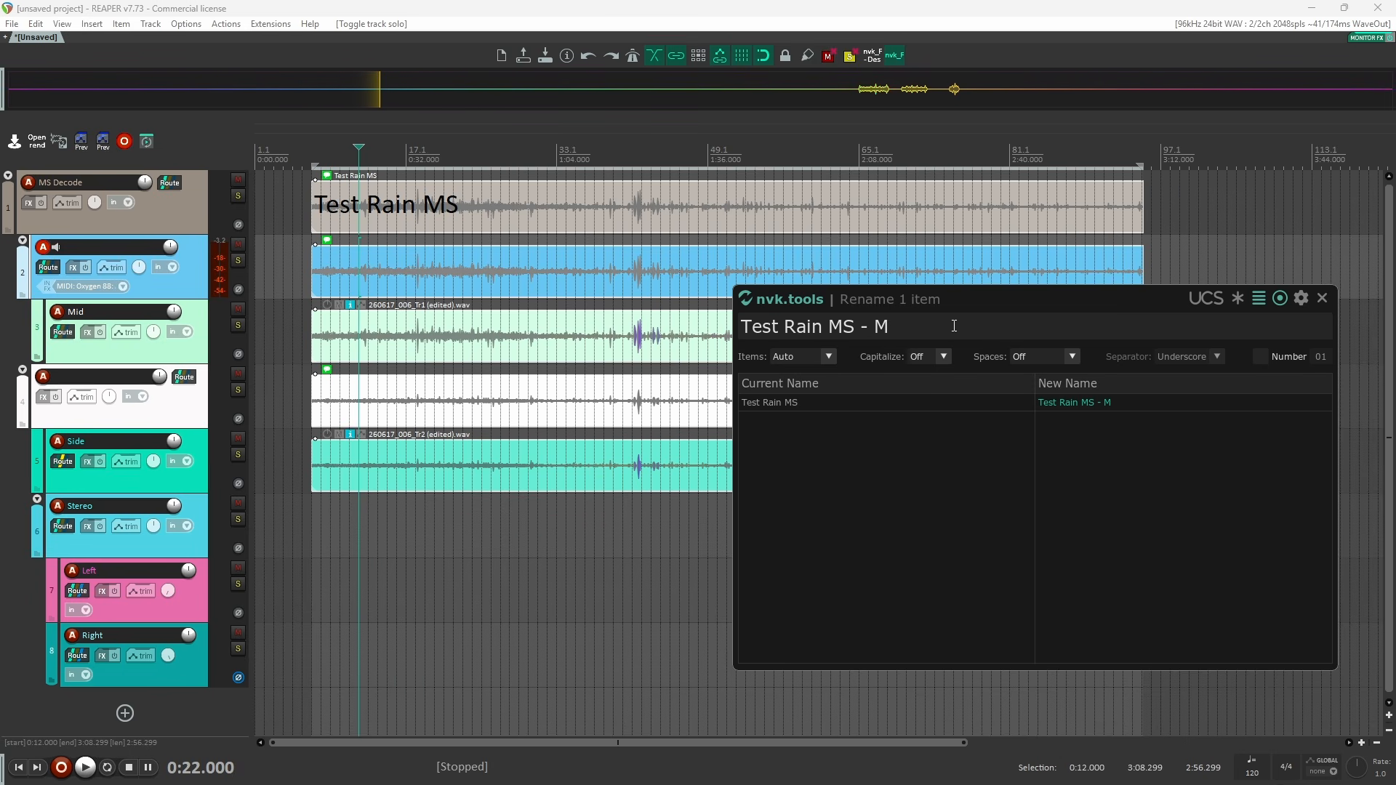
pyautogui.write('ID - M')
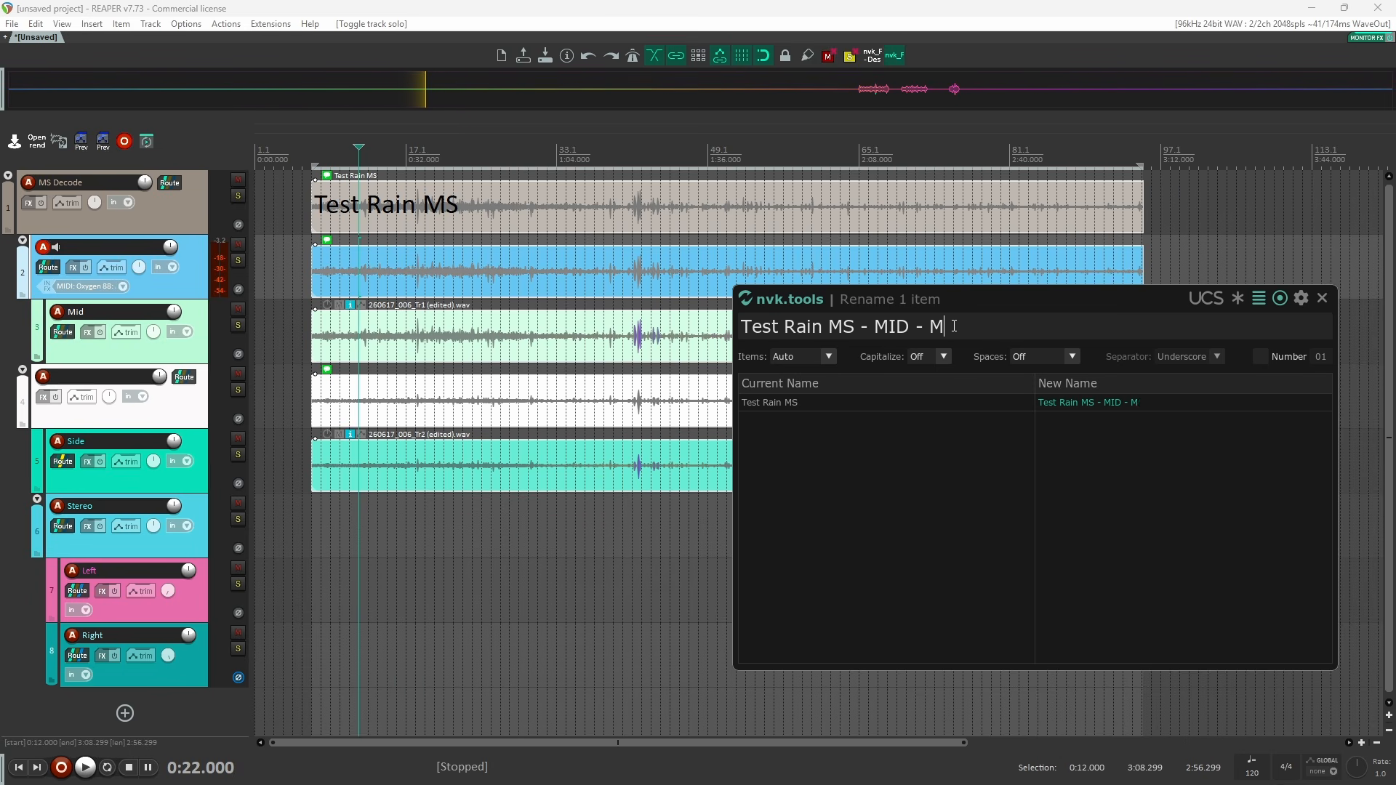
pyautogui.write('o')
pyautogui.press('BackSpace')
pyautogui.write('ono')
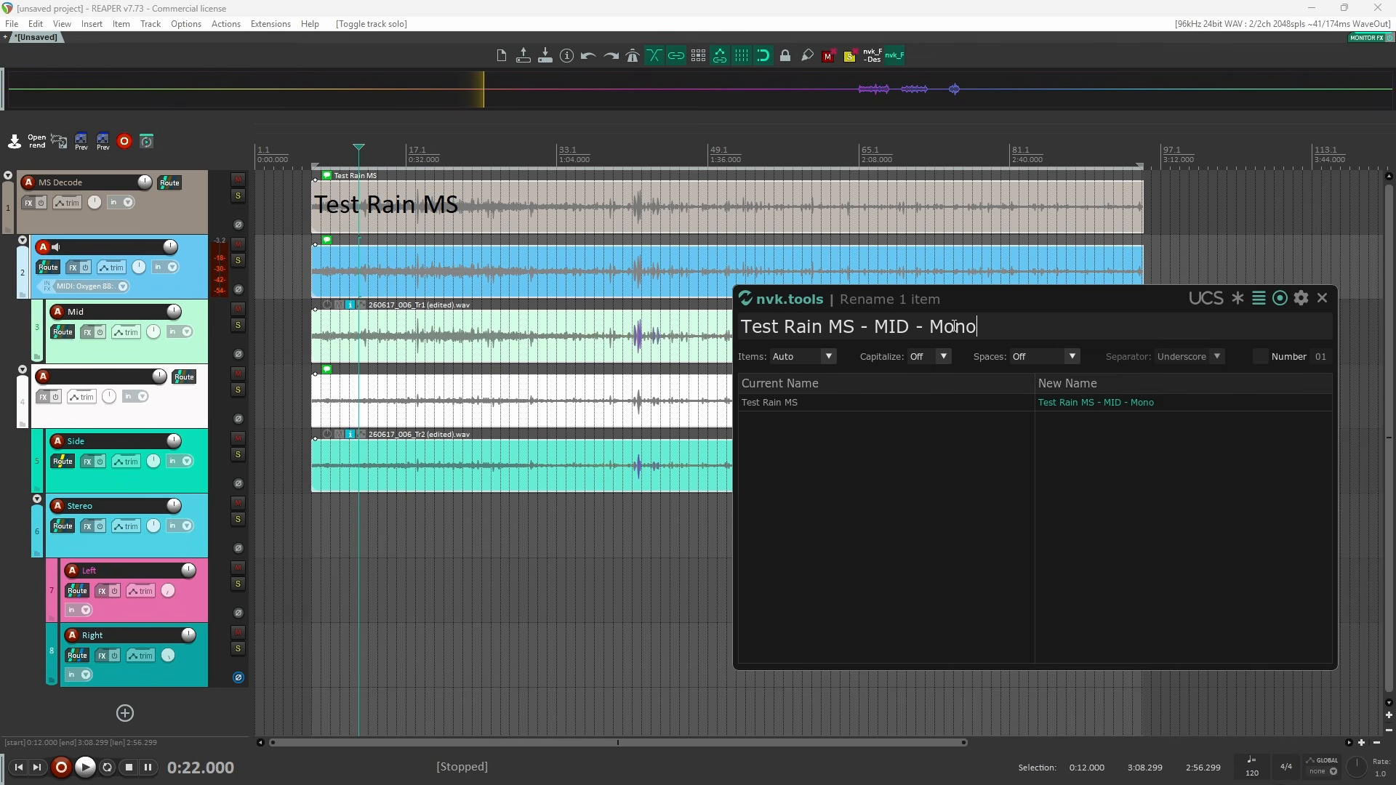
pyautogui.press('Return')
pyautogui.hotkey('ctrl', 'z')
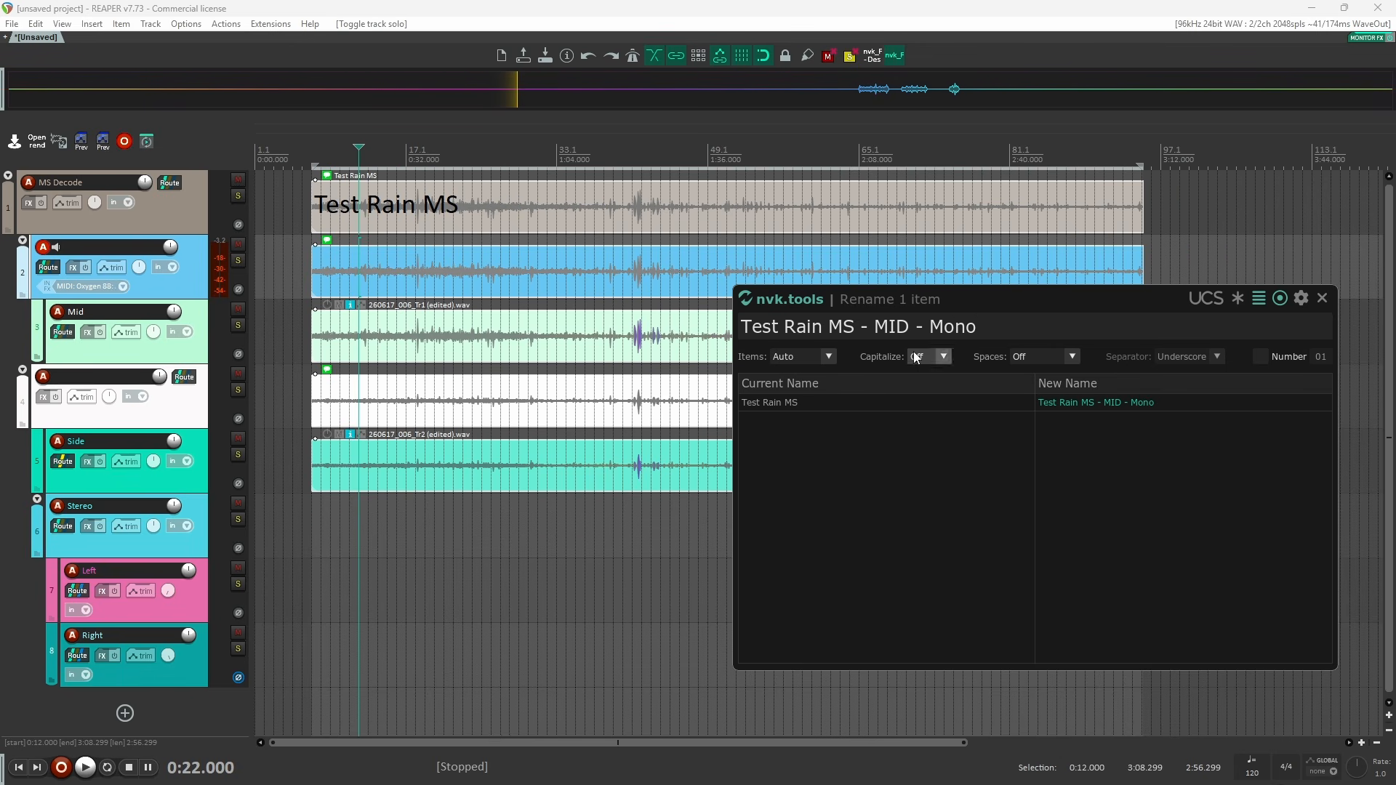
pyautogui.click(568, 288)
pyautogui.click(985, 327)
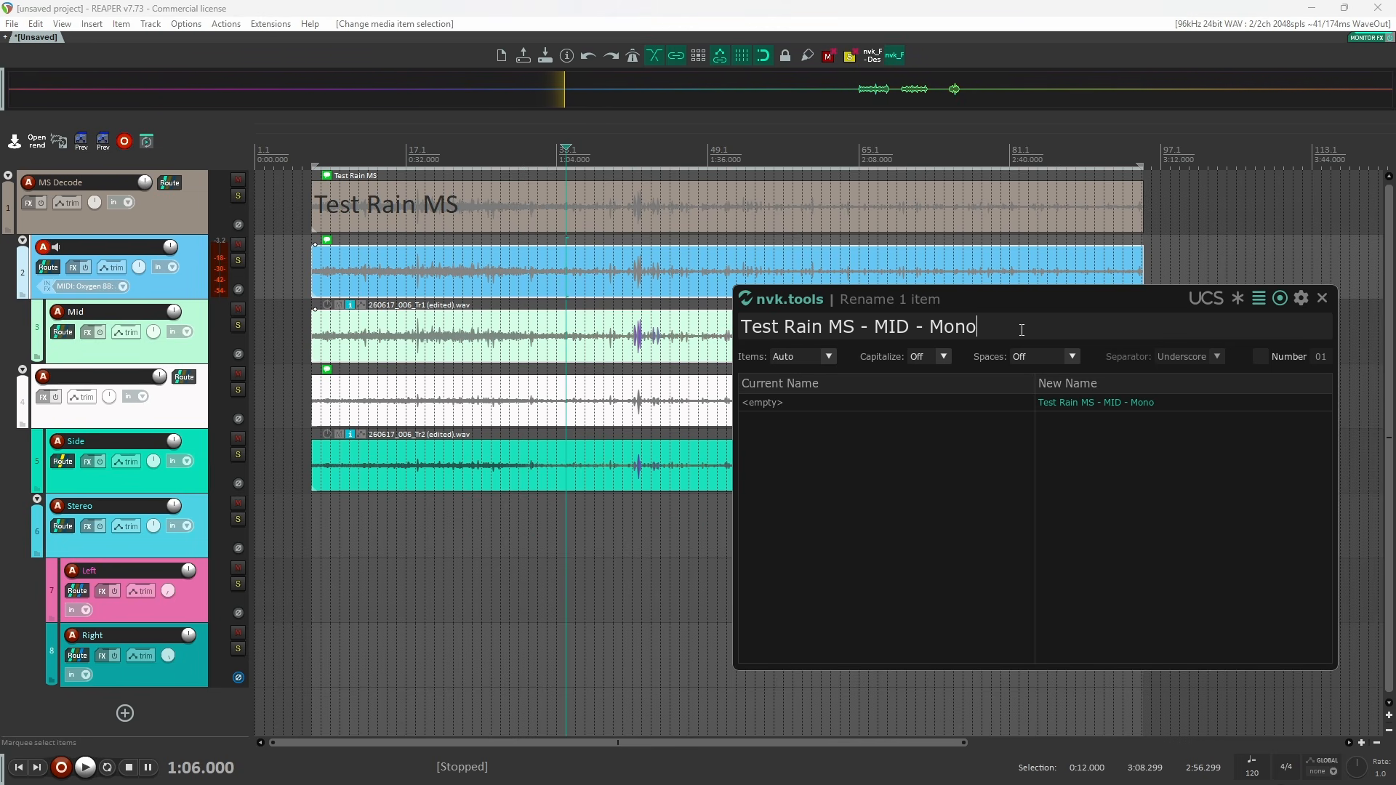
pyautogui.press('Return')
# Name the item on the unnamed folder track directly above Side "Test Rain MS - Sides - Stereo"
pyautogui.click(512, 420)
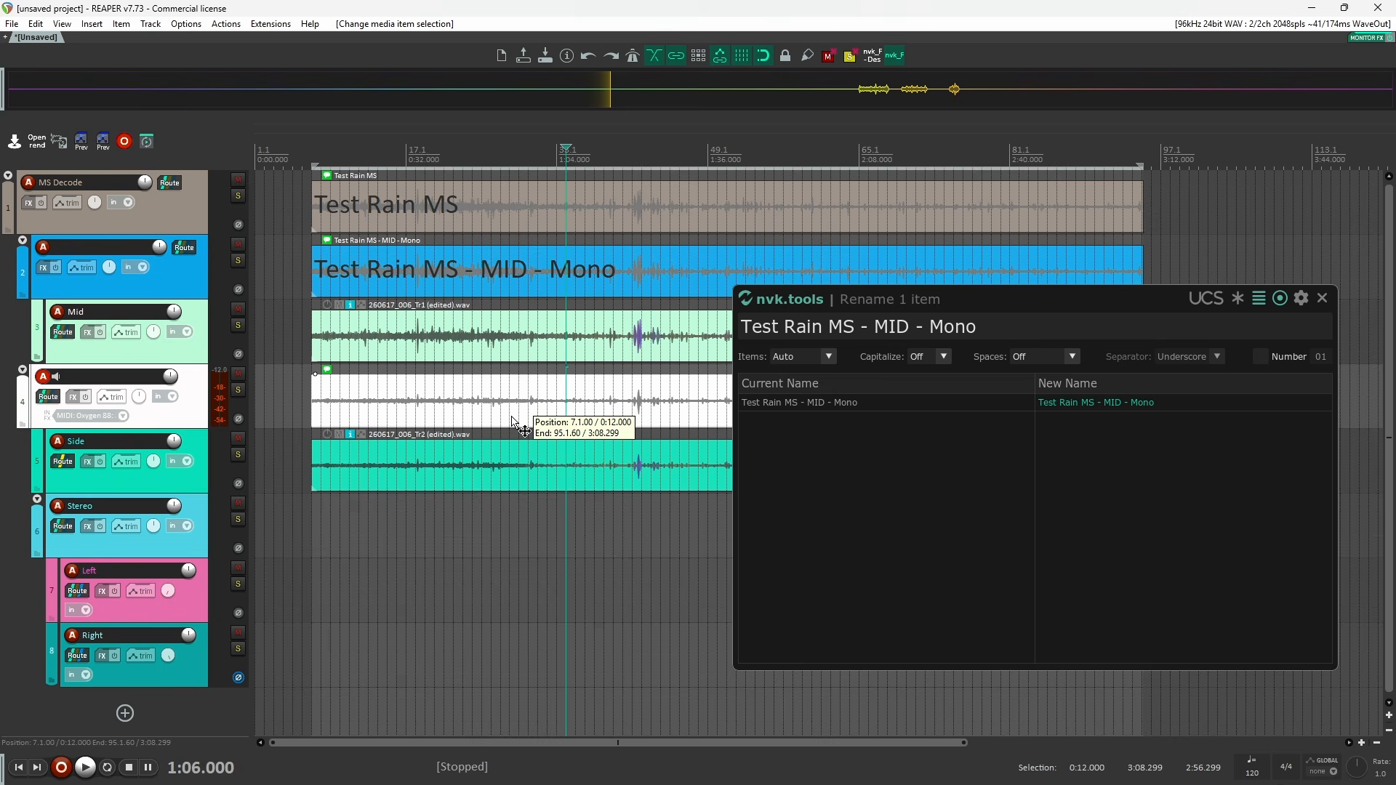
pyautogui.moveTo(877, 327); pyautogui.dragTo(902, 327)
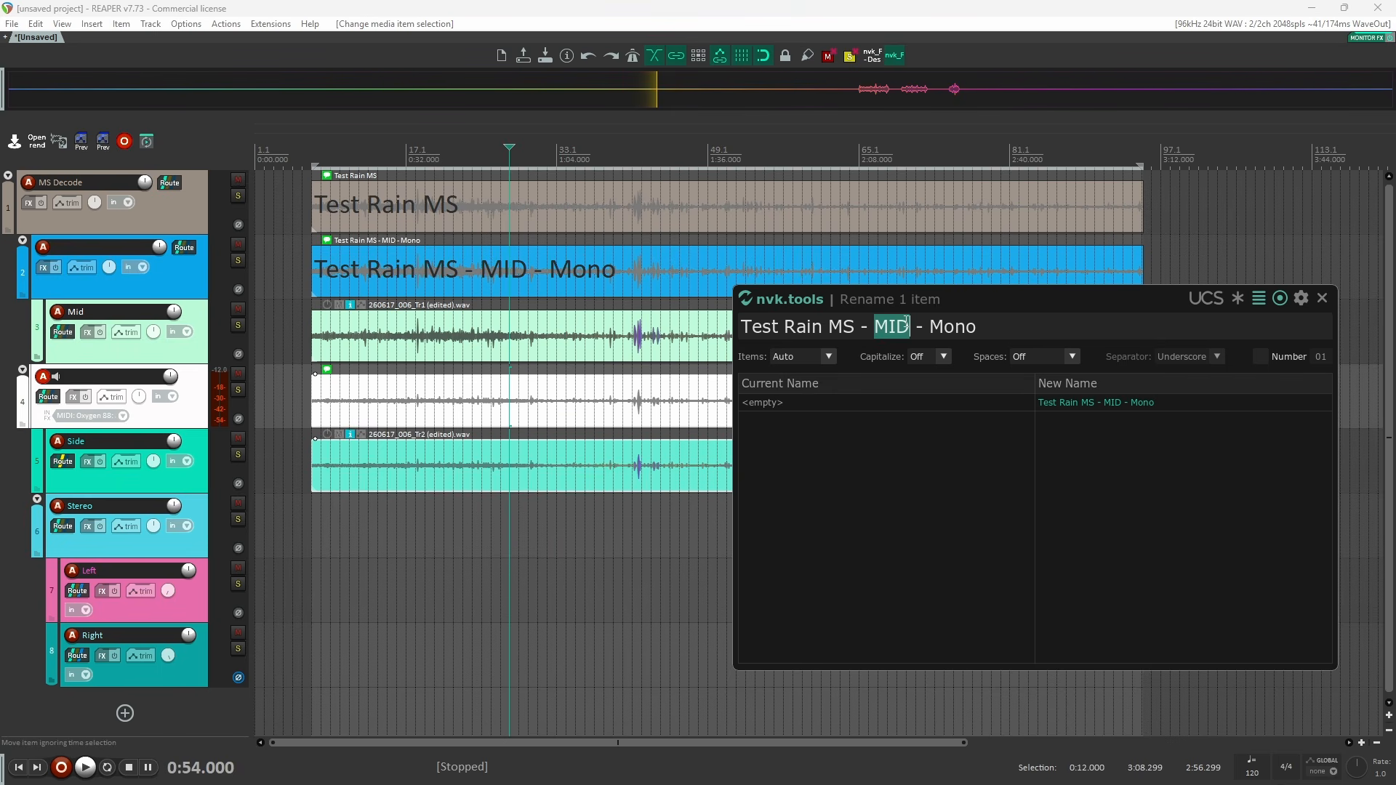
pyautogui.write('Sides')
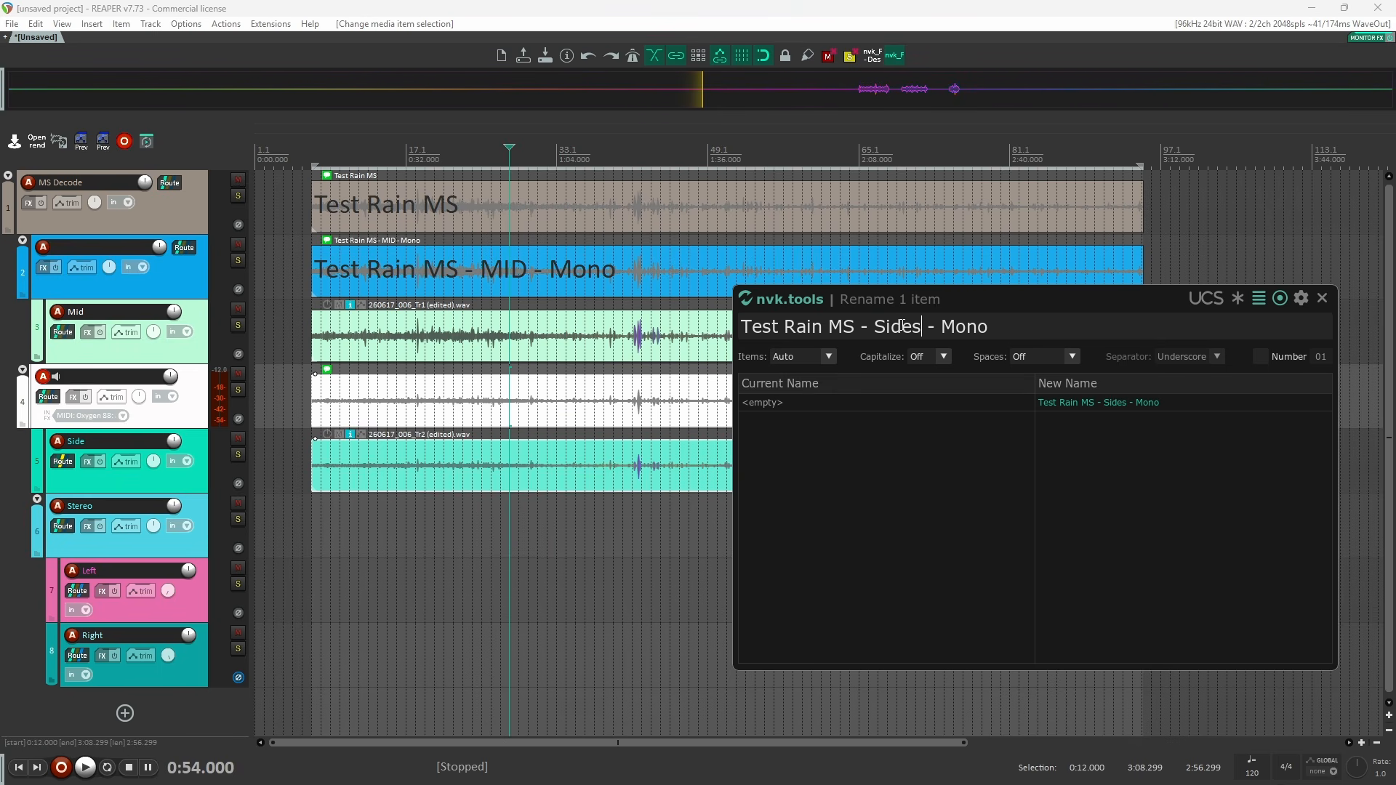
pyautogui.press('Delete')
pyautogui.press('Delete')
pyautogui.press('Delete')
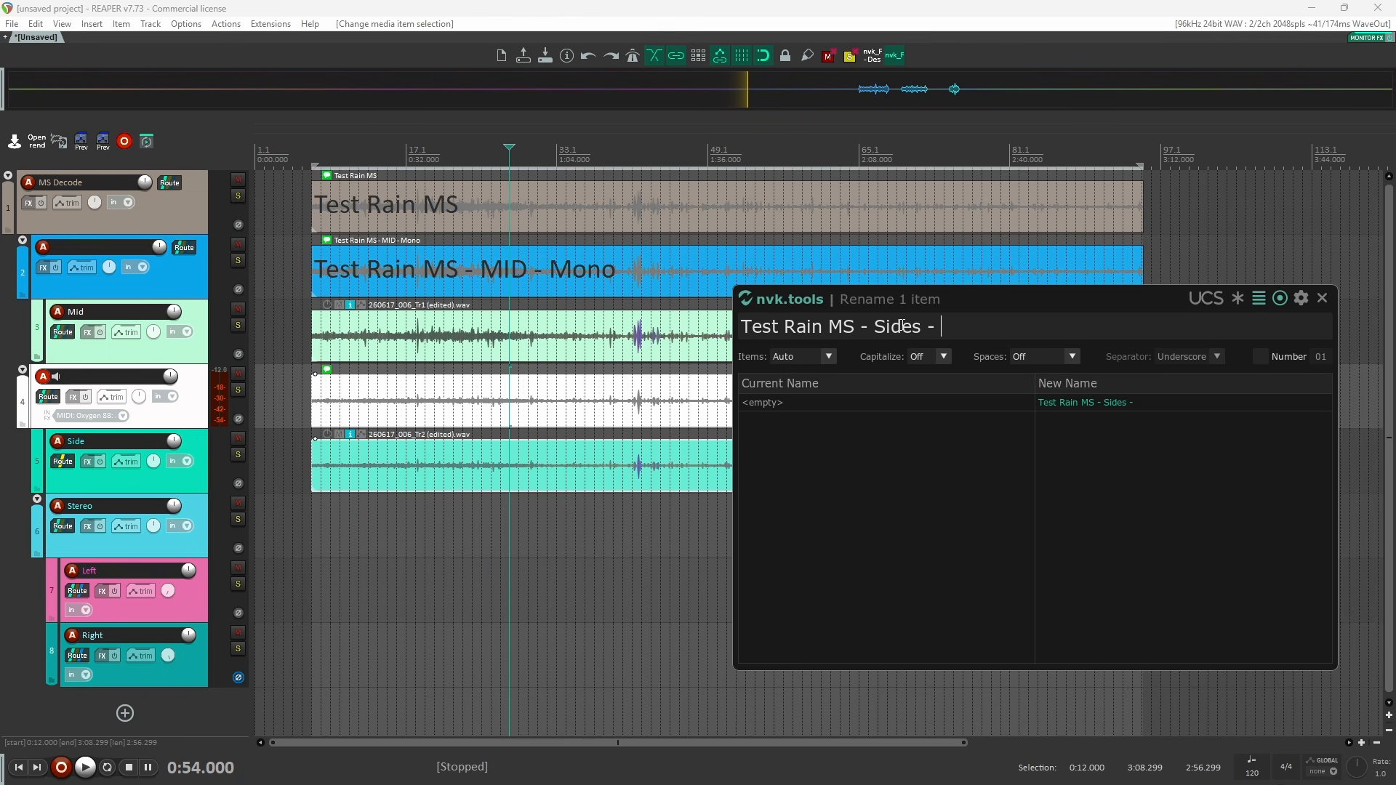
pyautogui.write('Stereo')
pyautogui.press('Return')
# Check the names of the MS, MID and Sides folder items, and close the rename window
pyautogui.click(519, 526)
pyautogui.click(520, 206)
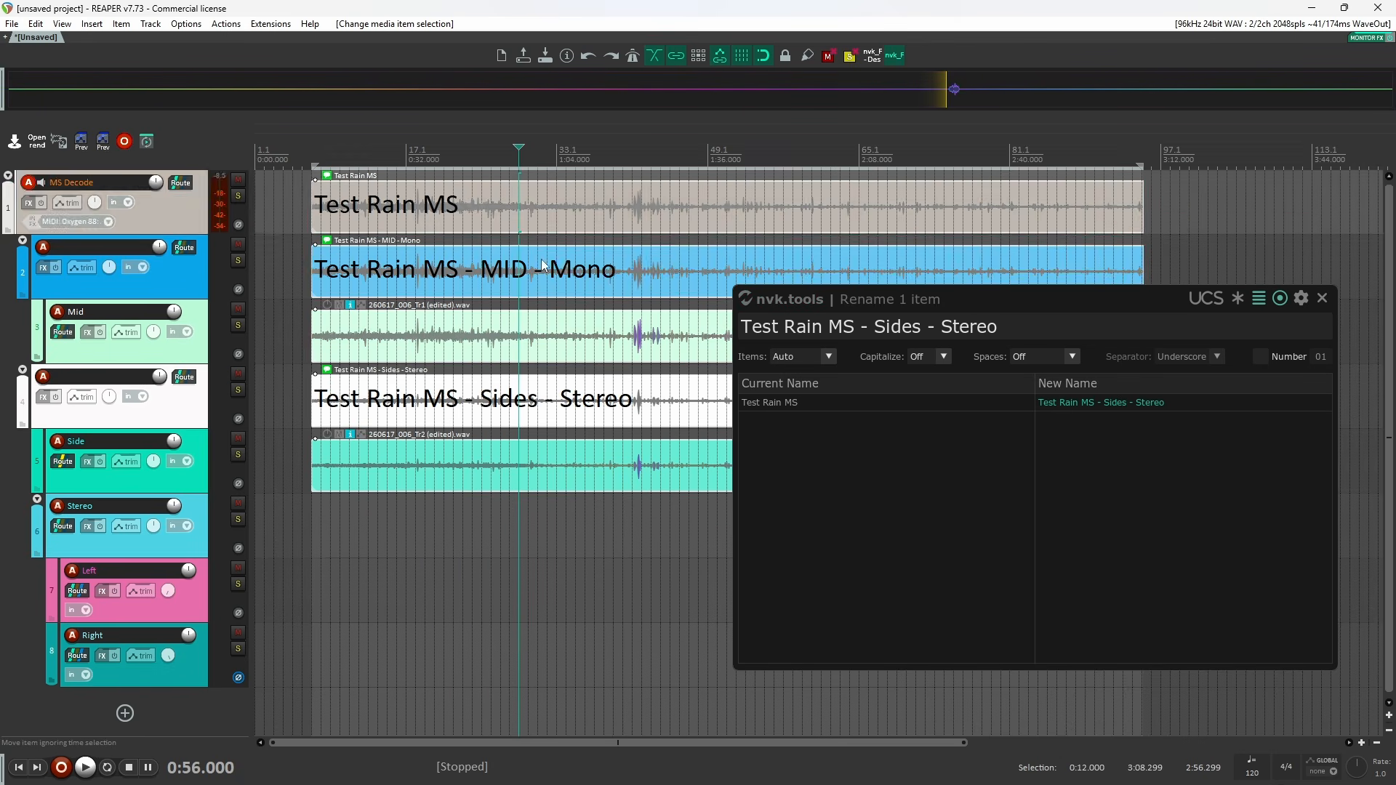
pyautogui.click(546, 281)
pyautogui.click(587, 397)
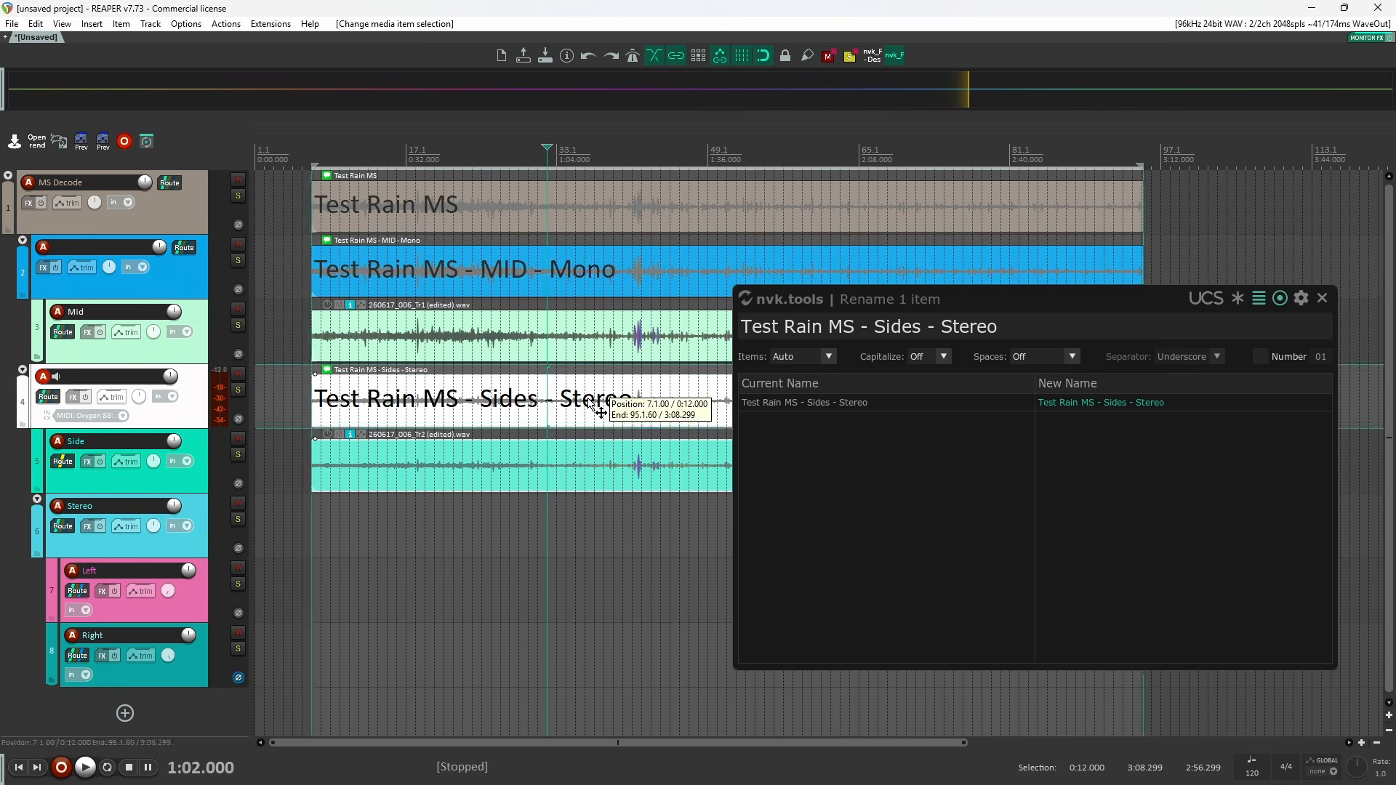
pyautogui.click(1323, 299)
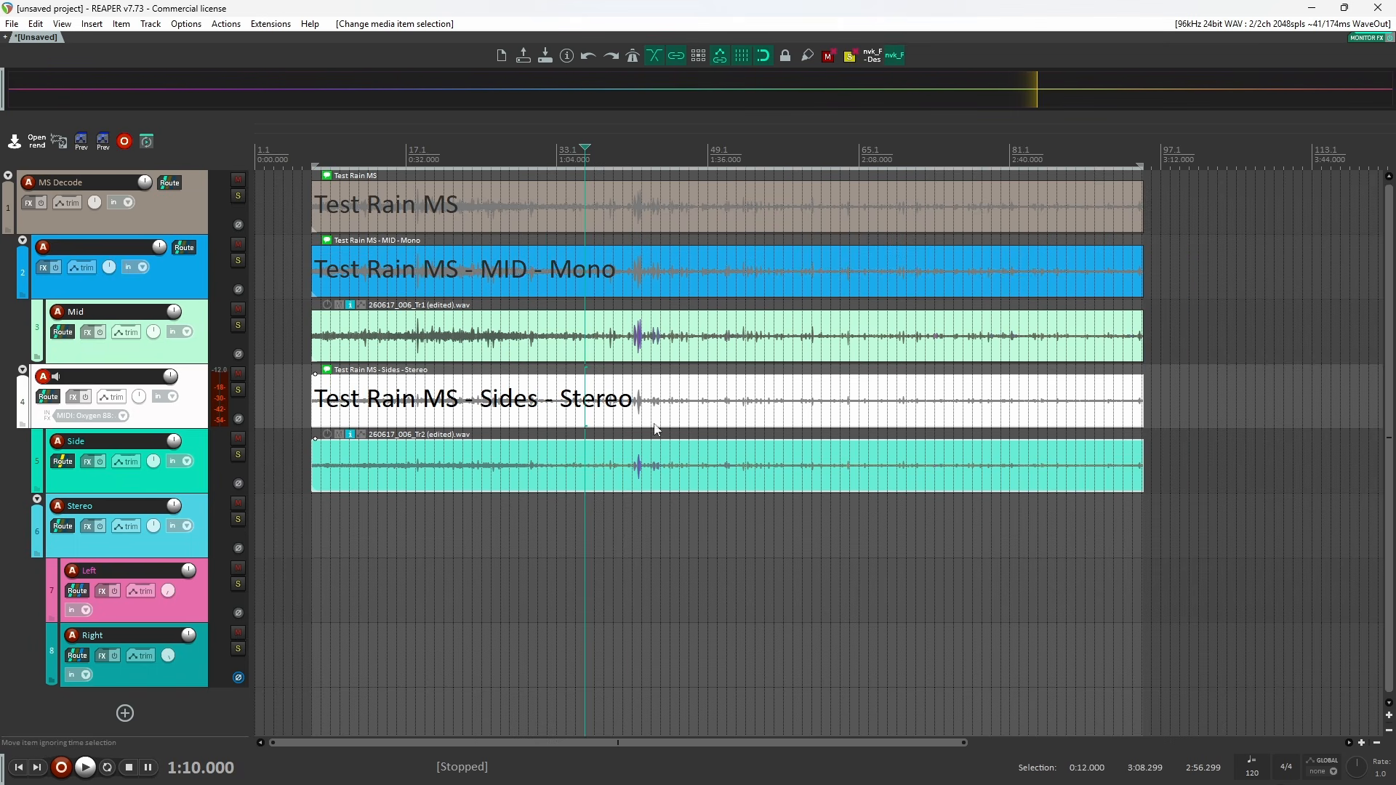
# Select the MS, MID and Sides folder items in turn to compare their children, and play the mix briefly from 0:40
pyautogui.click(671, 210)
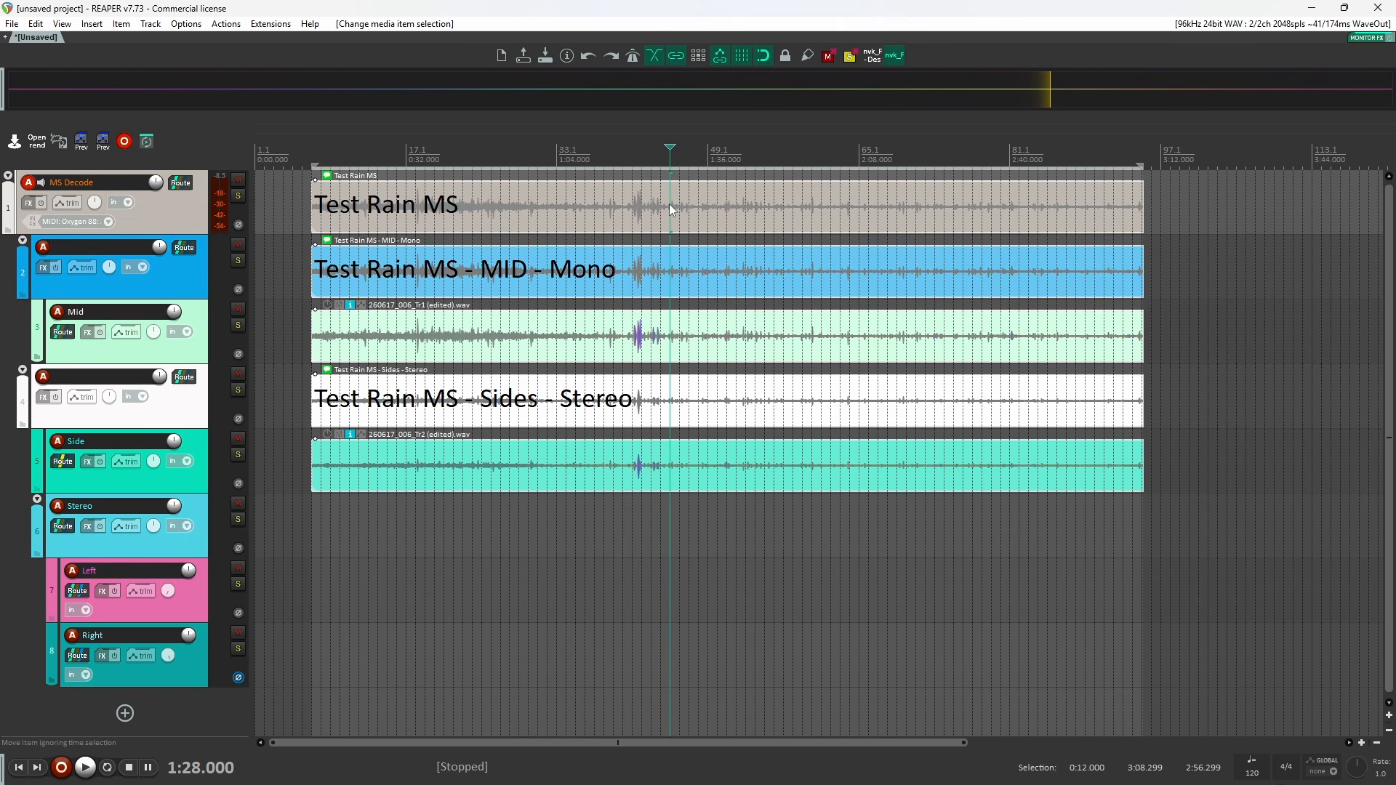
pyautogui.click(1231, 212)
pyautogui.click(637, 279)
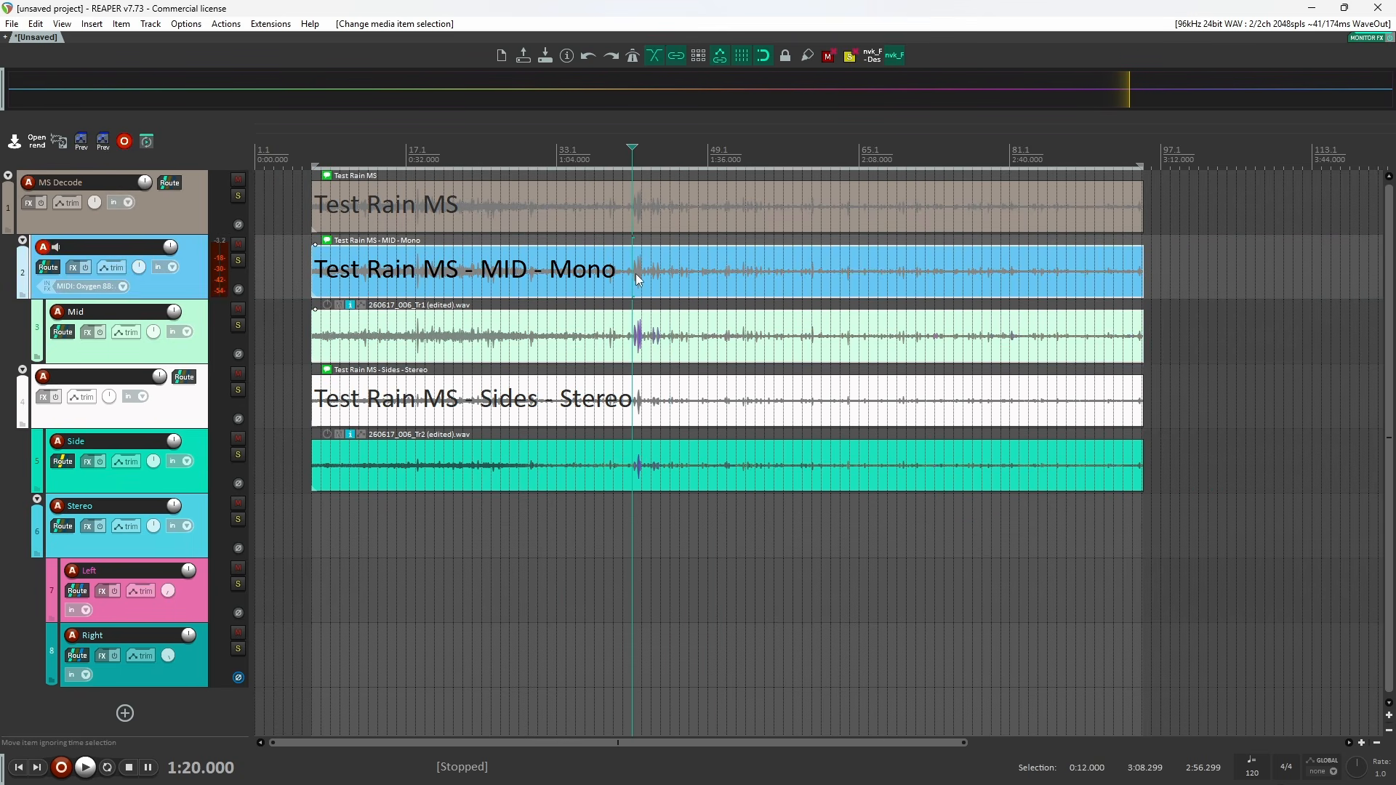
pyautogui.click(585, 403)
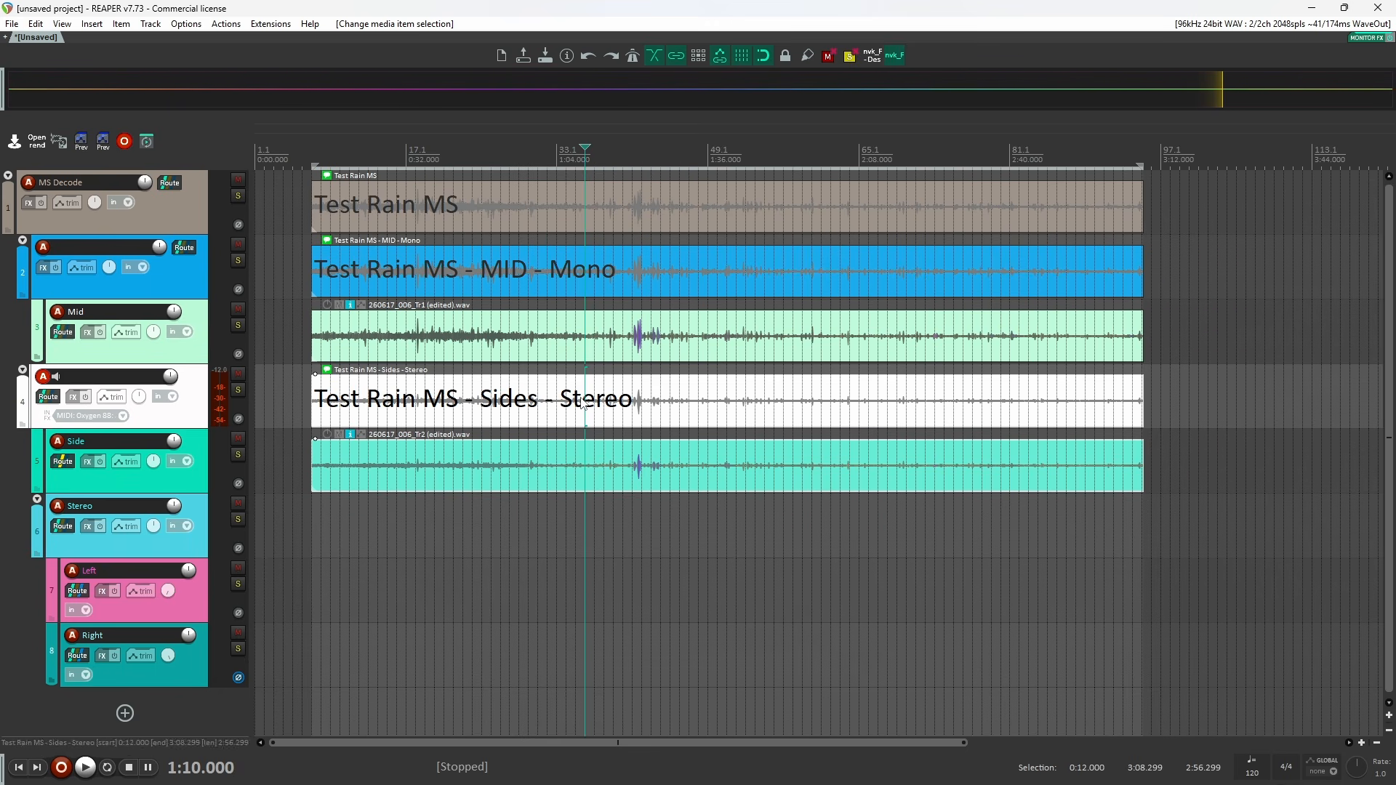
pyautogui.click(624, 509)
pyautogui.click(445, 325)
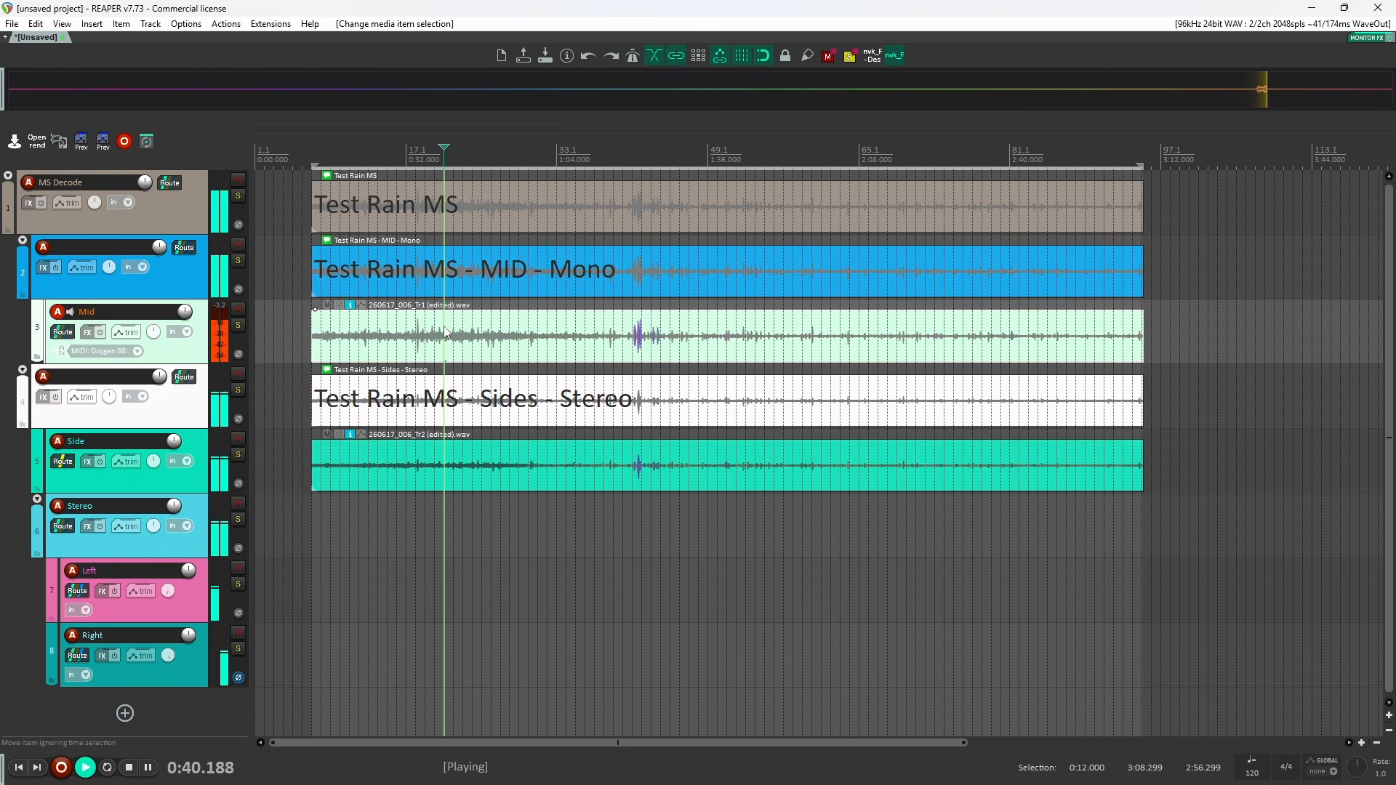
pyautogui.press('space')
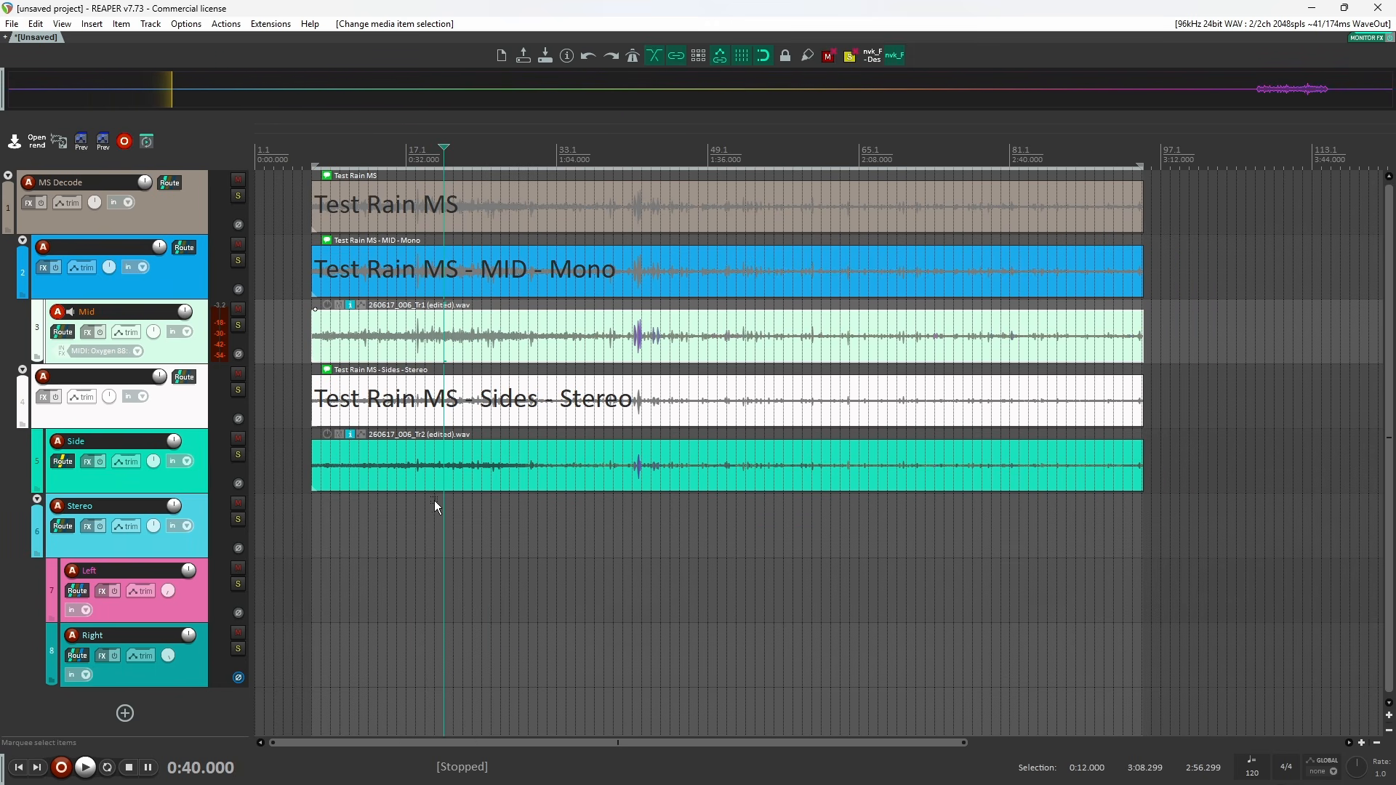
# Show the mixer and check the channel strips of the Stereo and Mid tracks and the Mid folder
pyautogui.hotkey('ctrl', 'm')
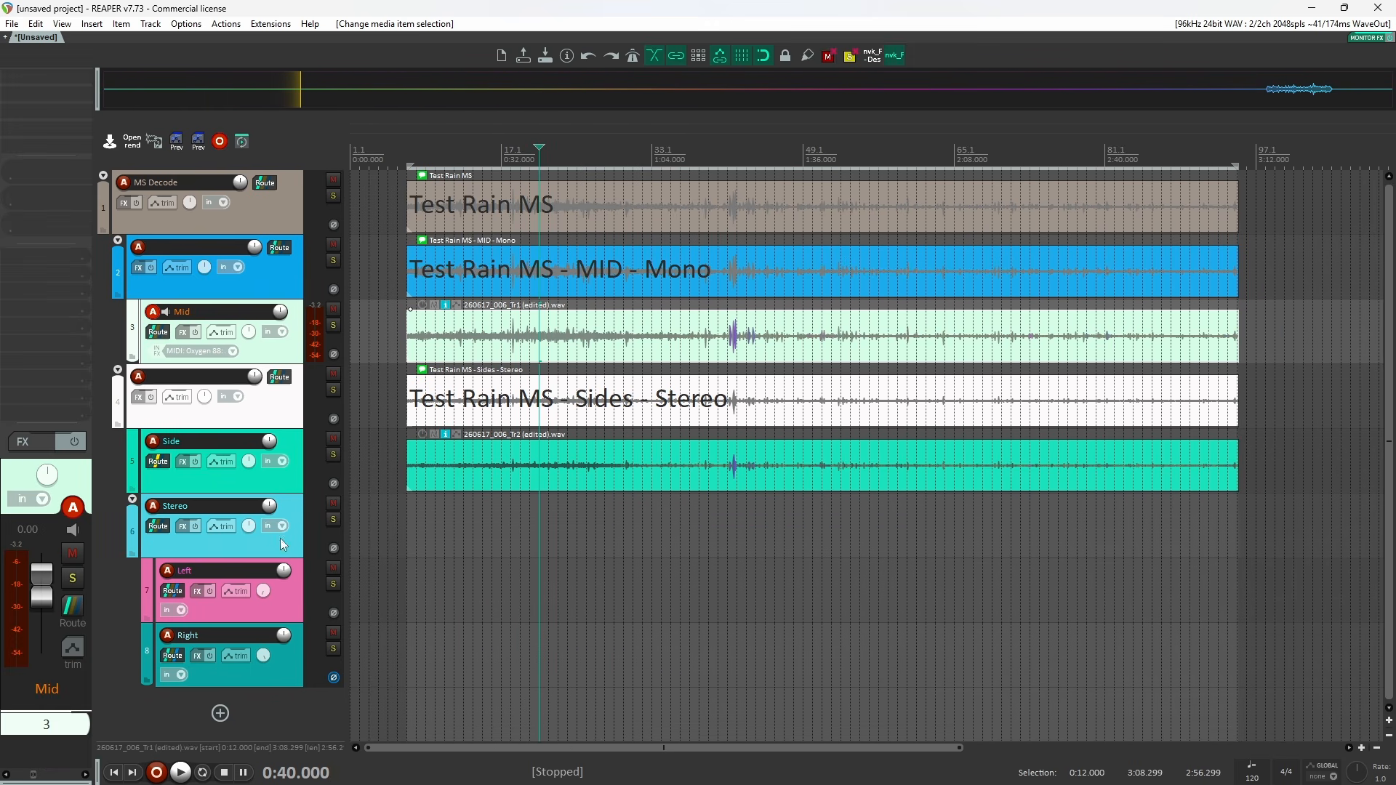
pyautogui.click(285, 540)
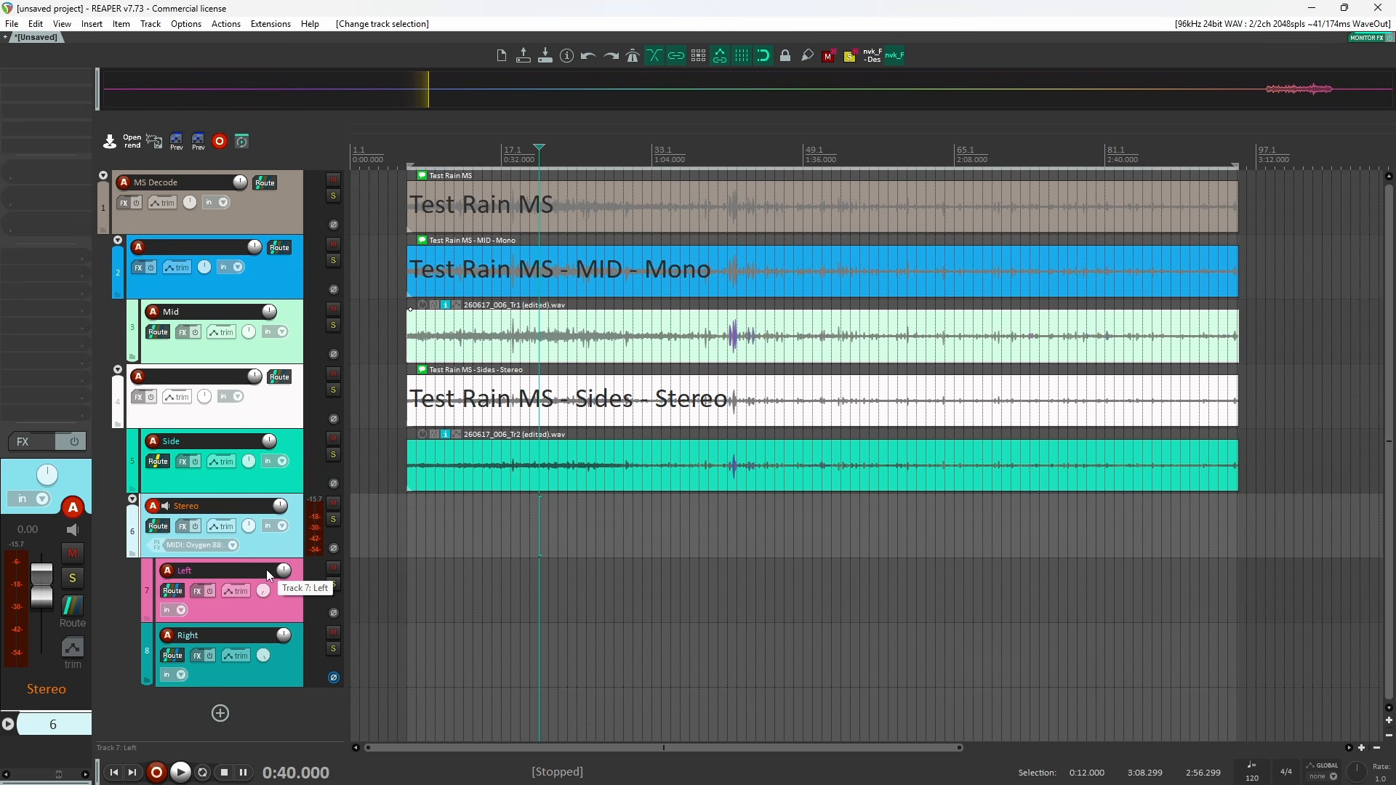
pyautogui.click(277, 328)
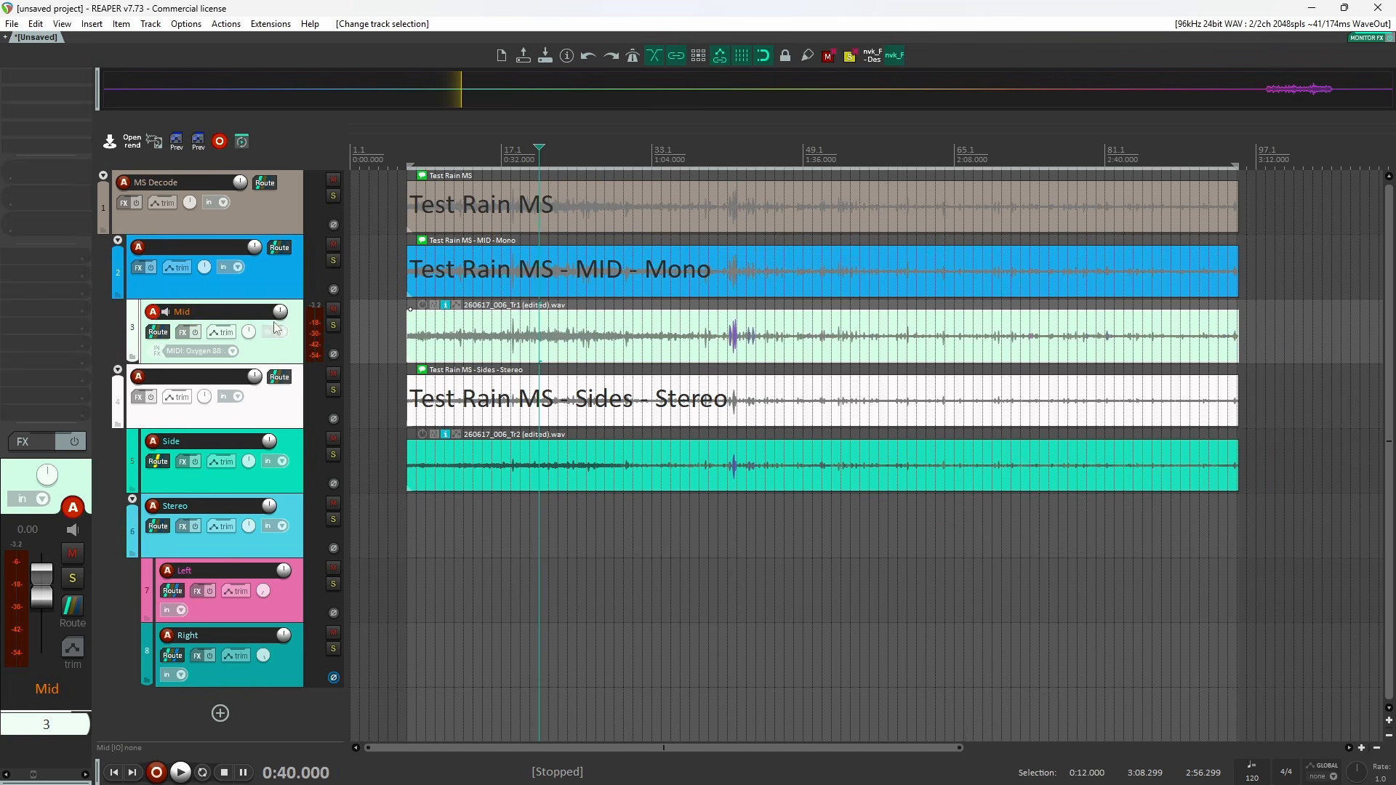
pyautogui.click(274, 277)
pyautogui.click(299, 357)
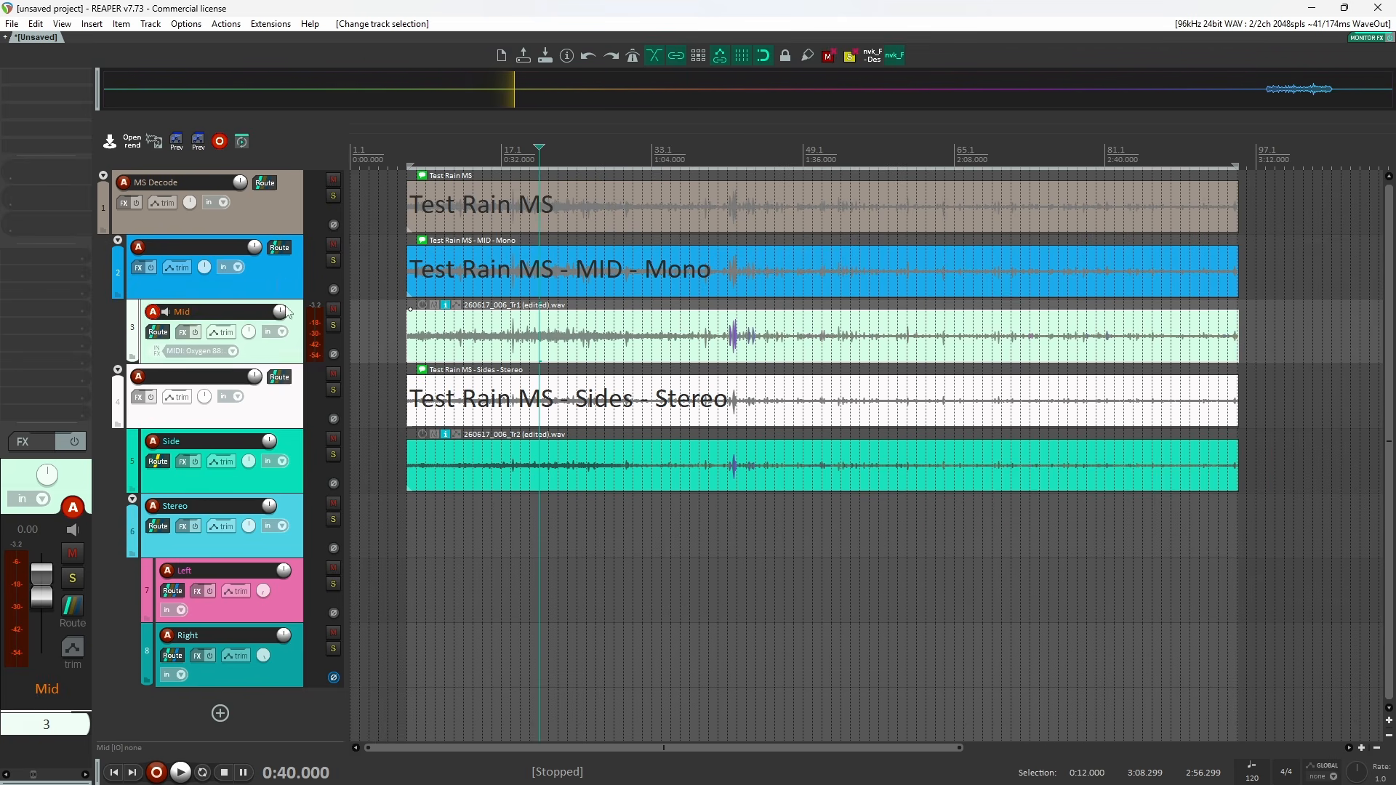
pyautogui.click(282, 285)
pyautogui.click(295, 355)
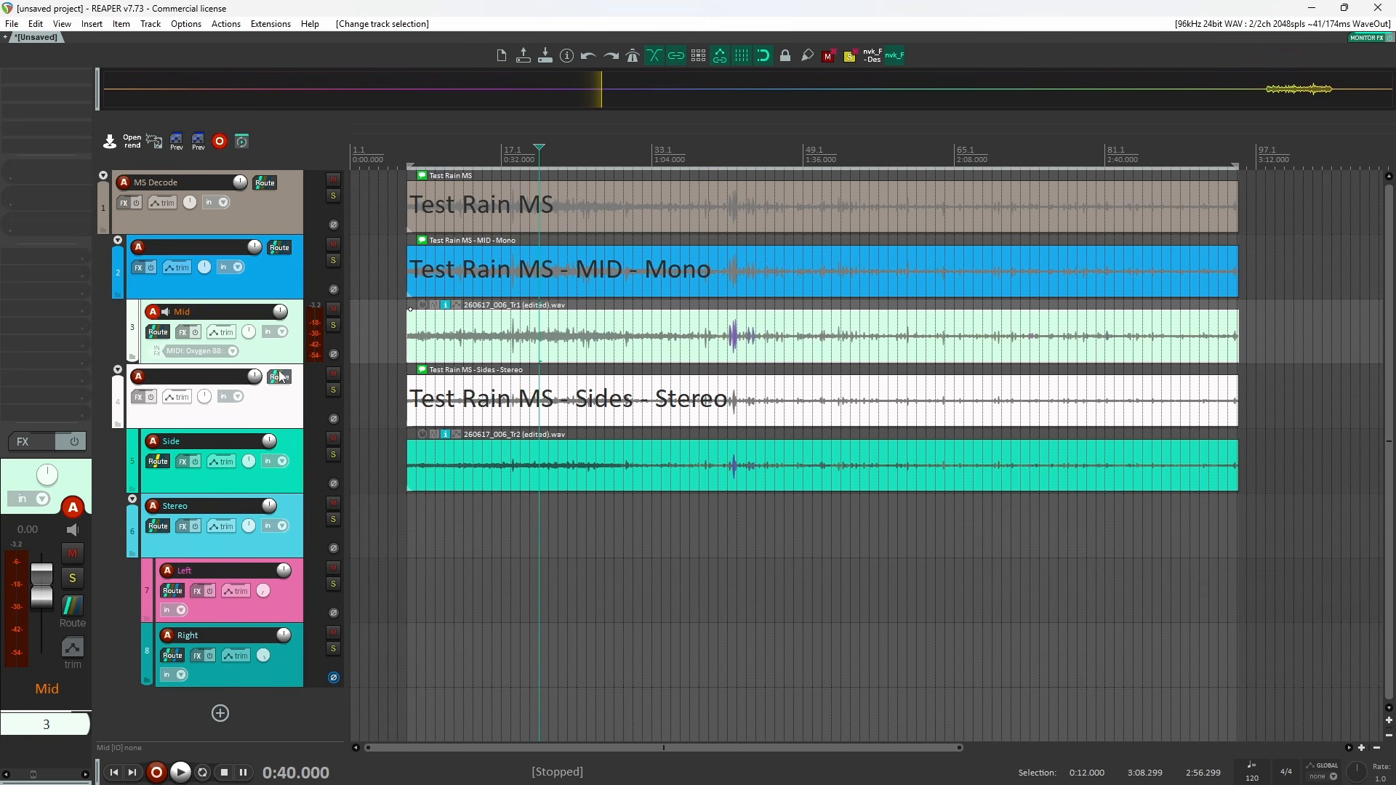
# Examine the Side track's routing to Left and Right and the channel strips of the Stereo folder and its two tracks
pyautogui.click(296, 484)
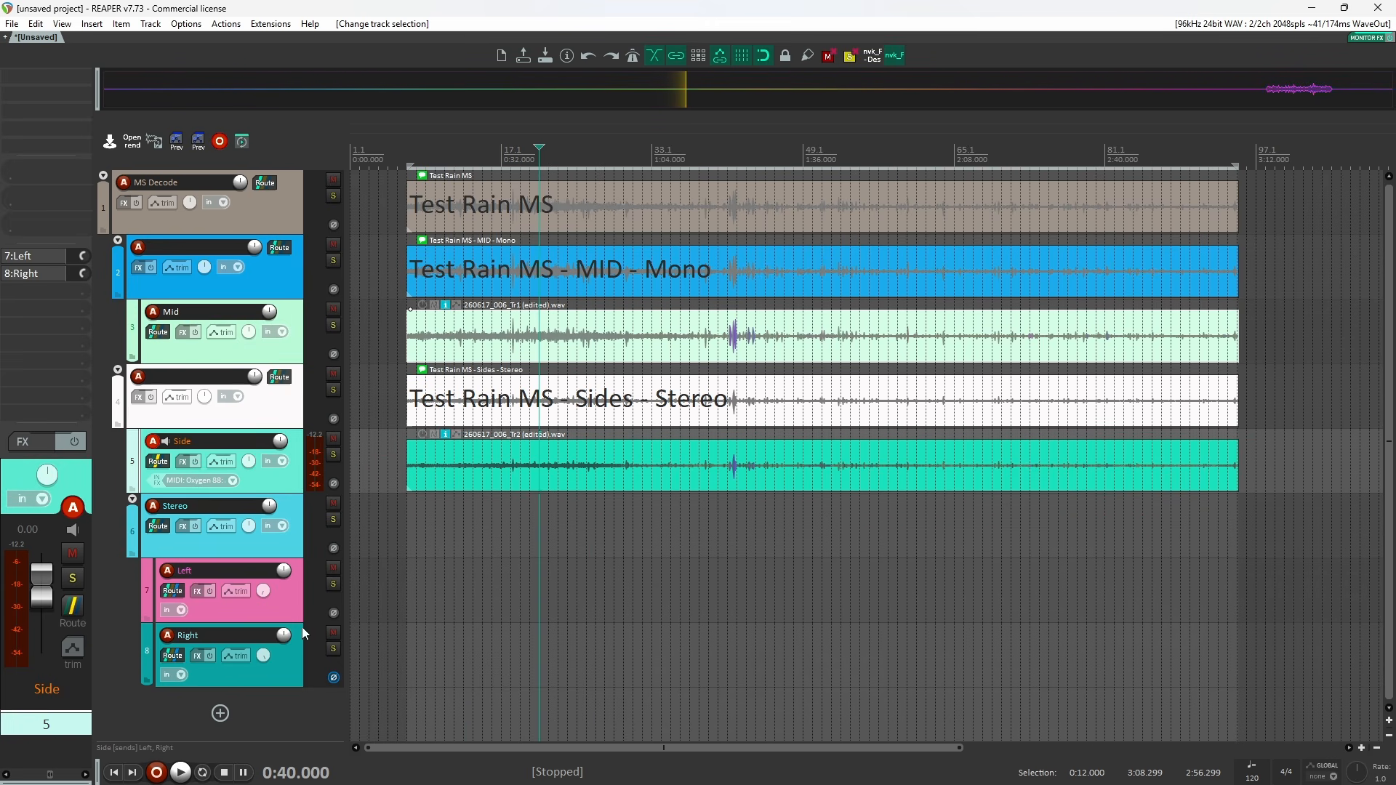
pyautogui.click(289, 613)
pyautogui.click(288, 644)
pyautogui.click(285, 610)
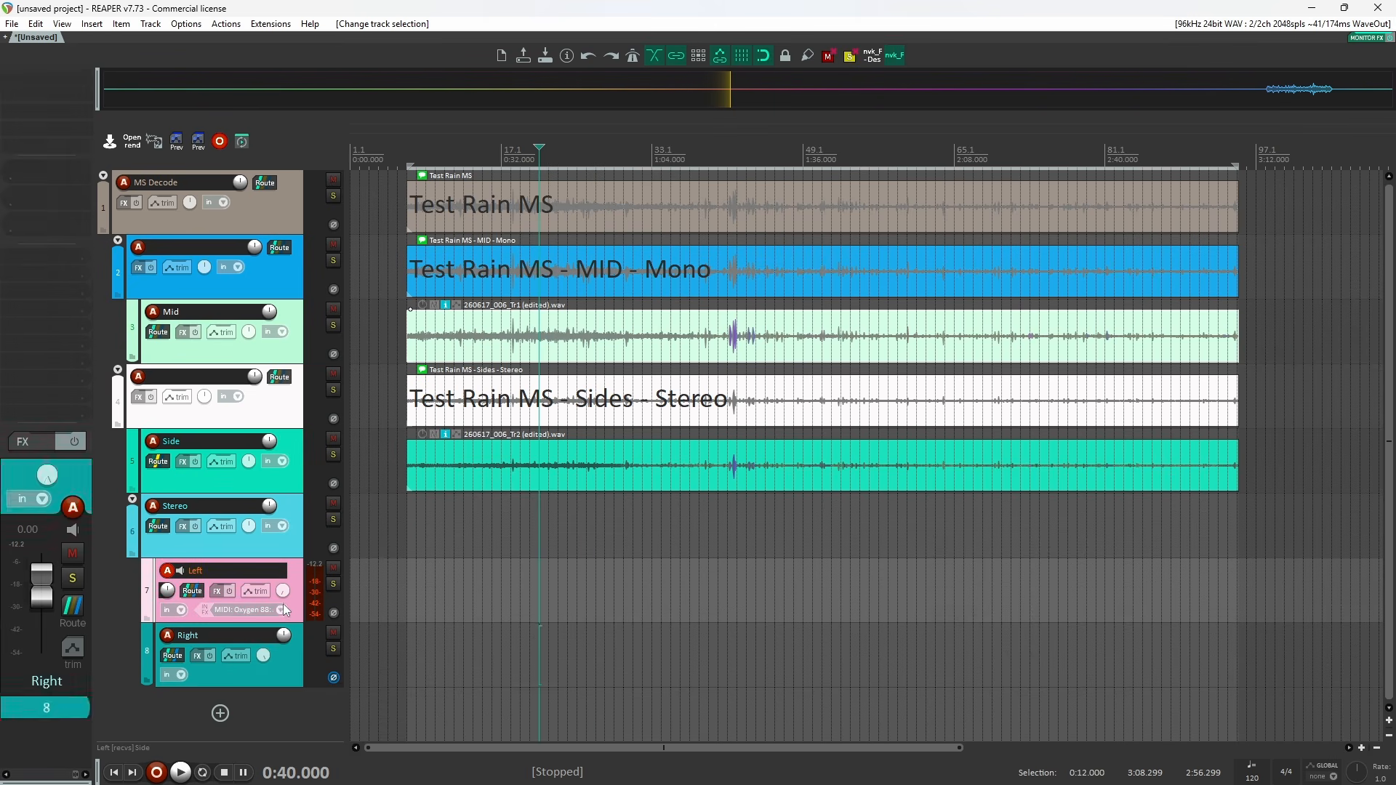
pyautogui.click(302, 547)
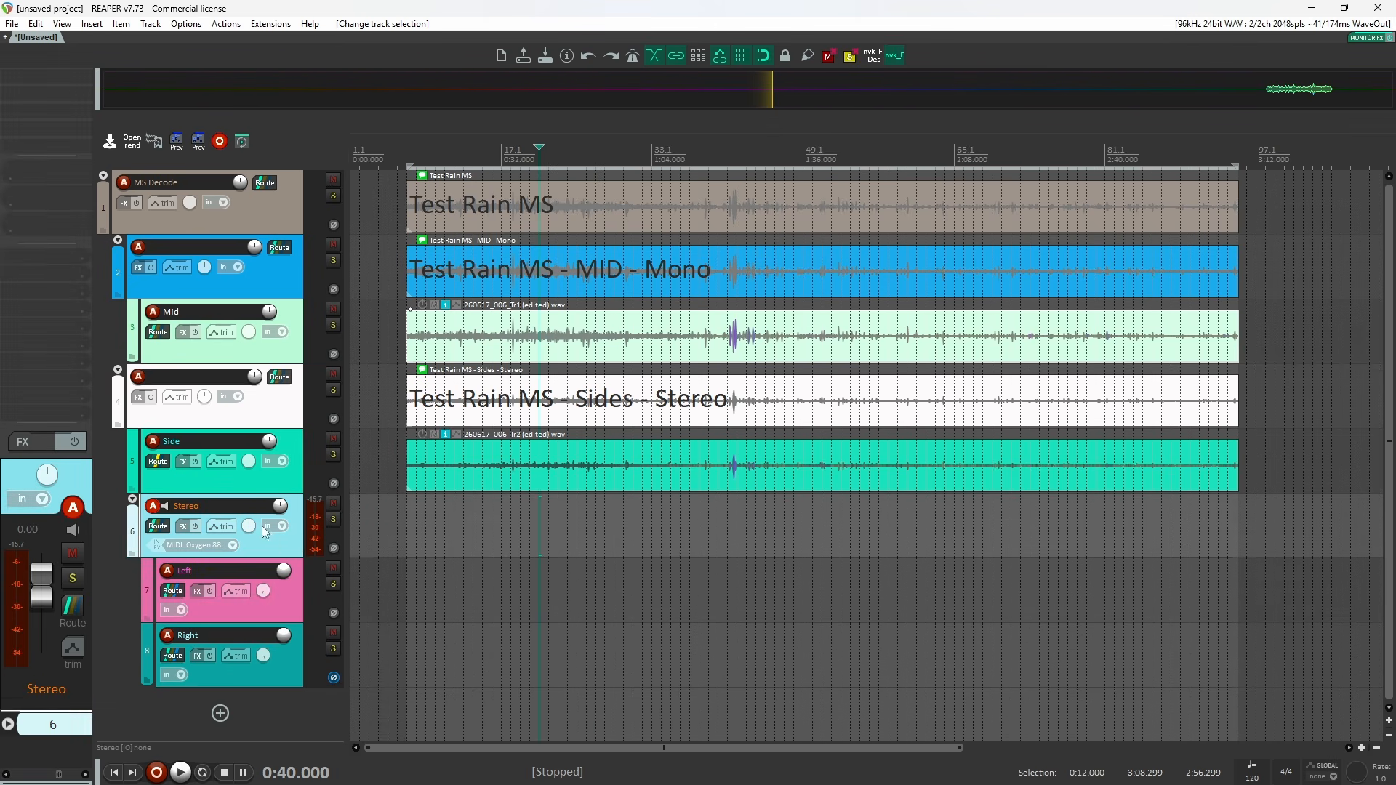
pyautogui.click(567, 480)
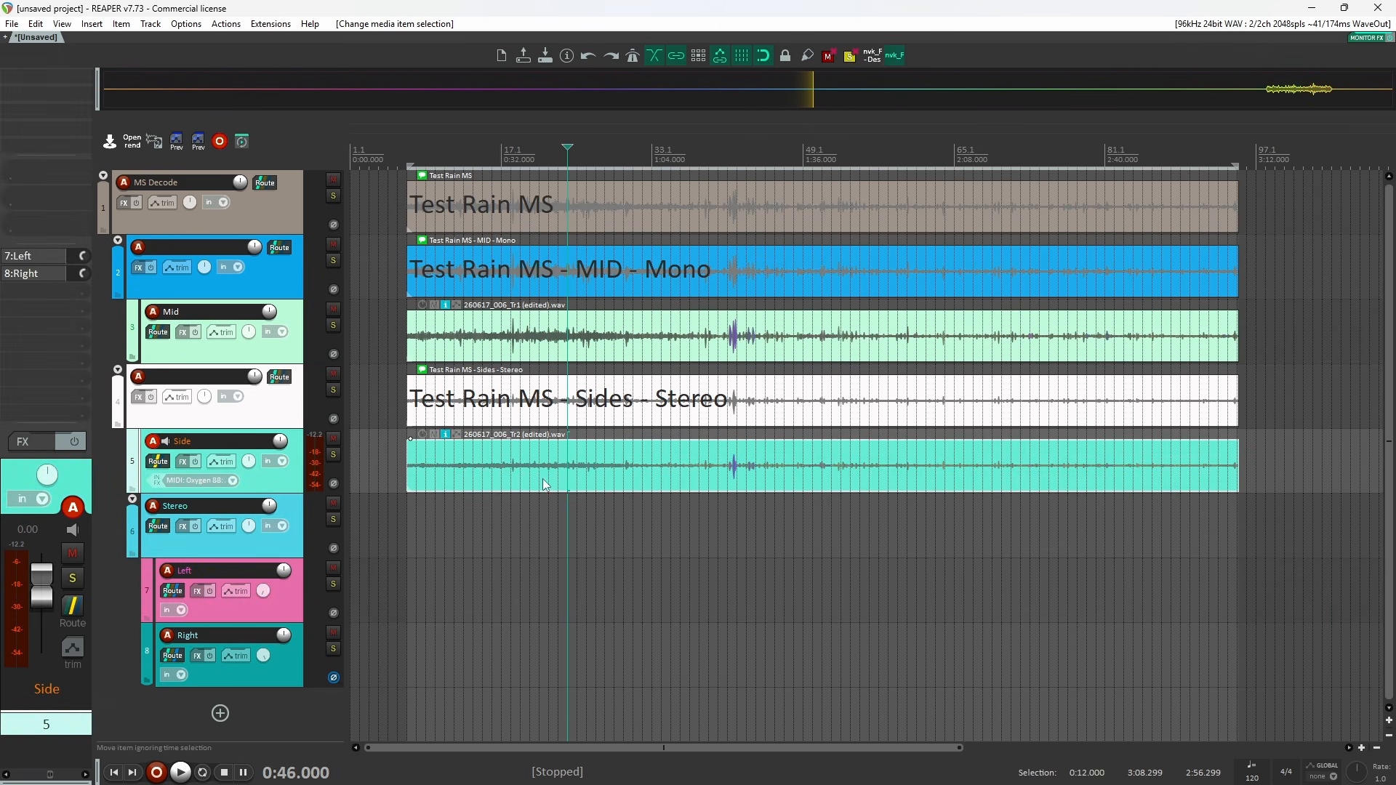
pyautogui.click(652, 507)
pyautogui.click(615, 481)
pyautogui.click(596, 535)
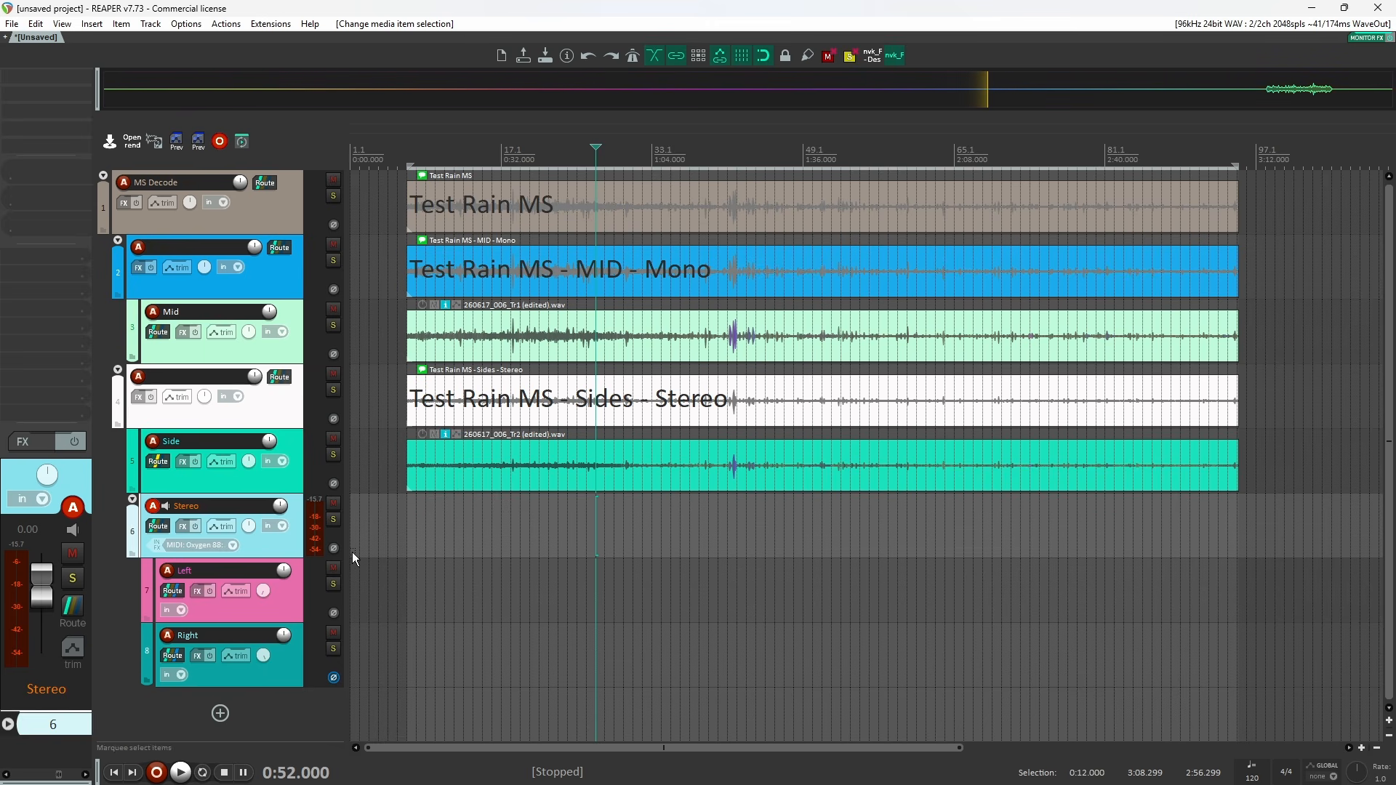
pyautogui.click(309, 614)
pyautogui.click(300, 678)
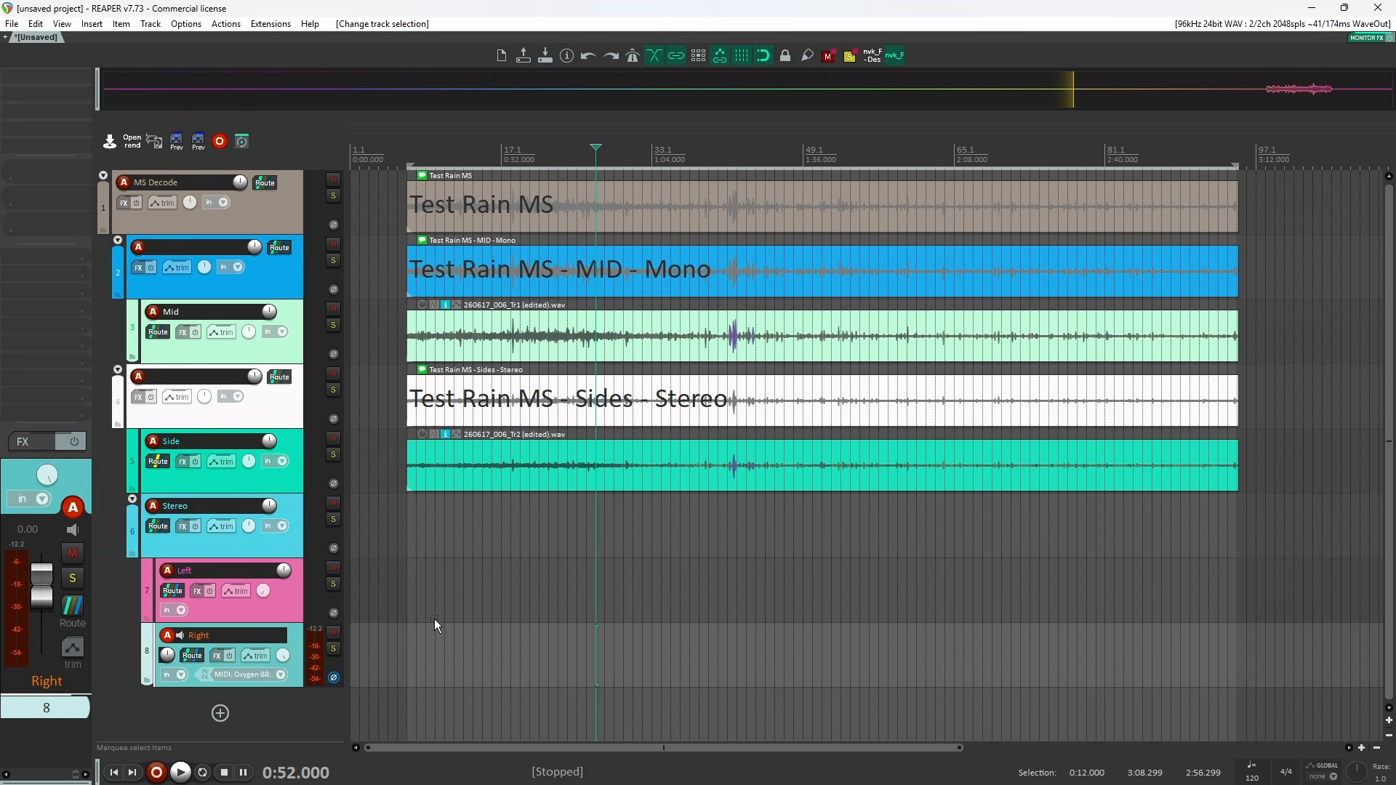
# View the track templates available for insertion at the MS Decode folder track without loading one
pyautogui.rightClick(234, 216)
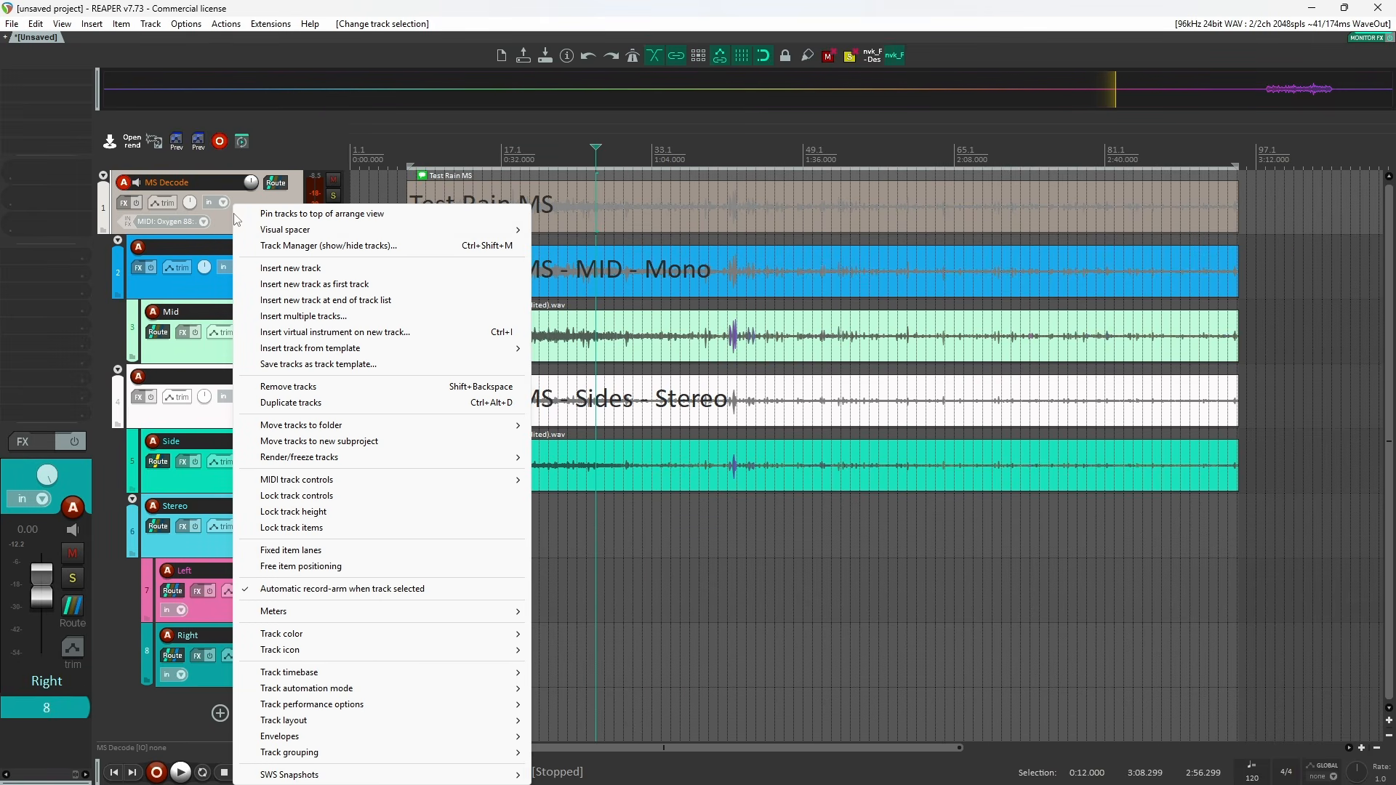
pyautogui.moveTo(362, 353)
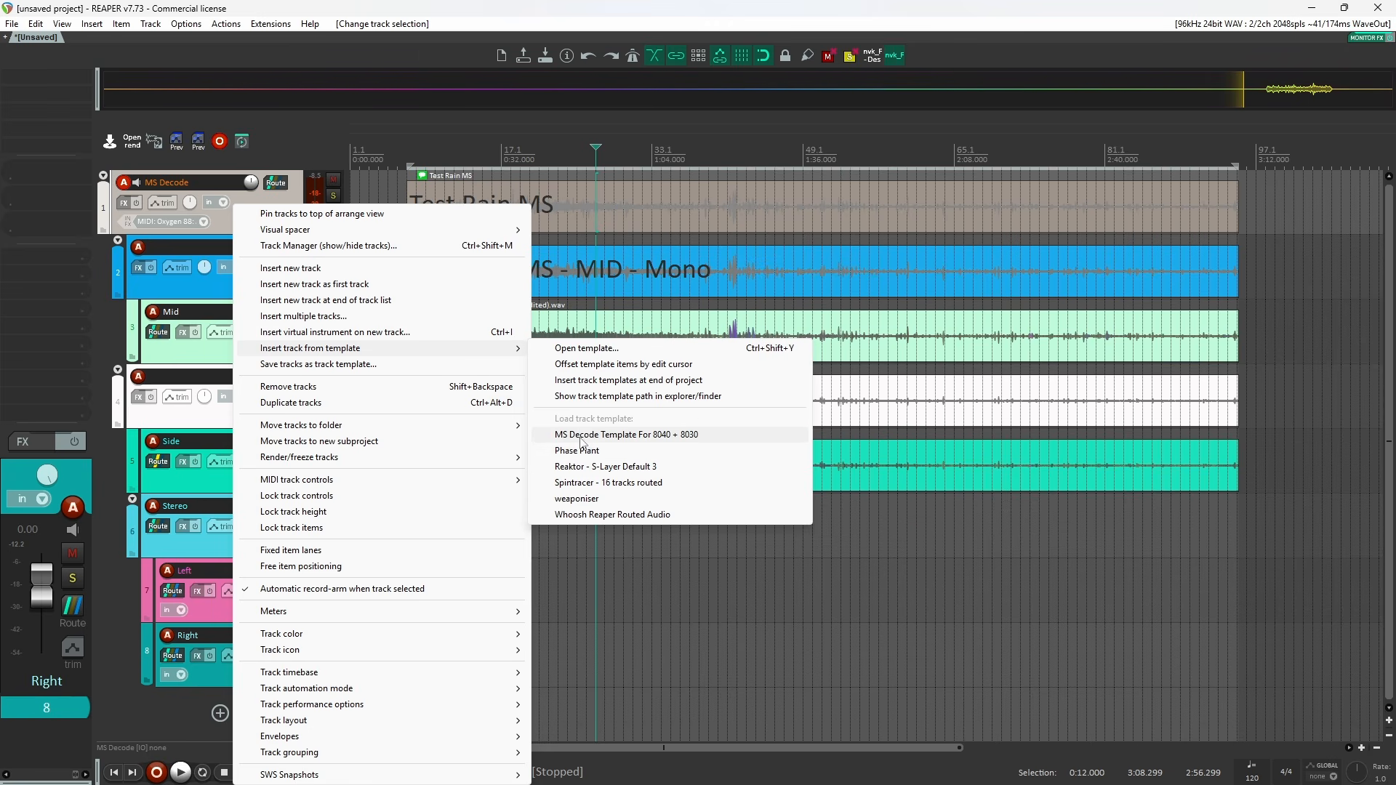
pyautogui.click(839, 636)
pyautogui.click(584, 518)
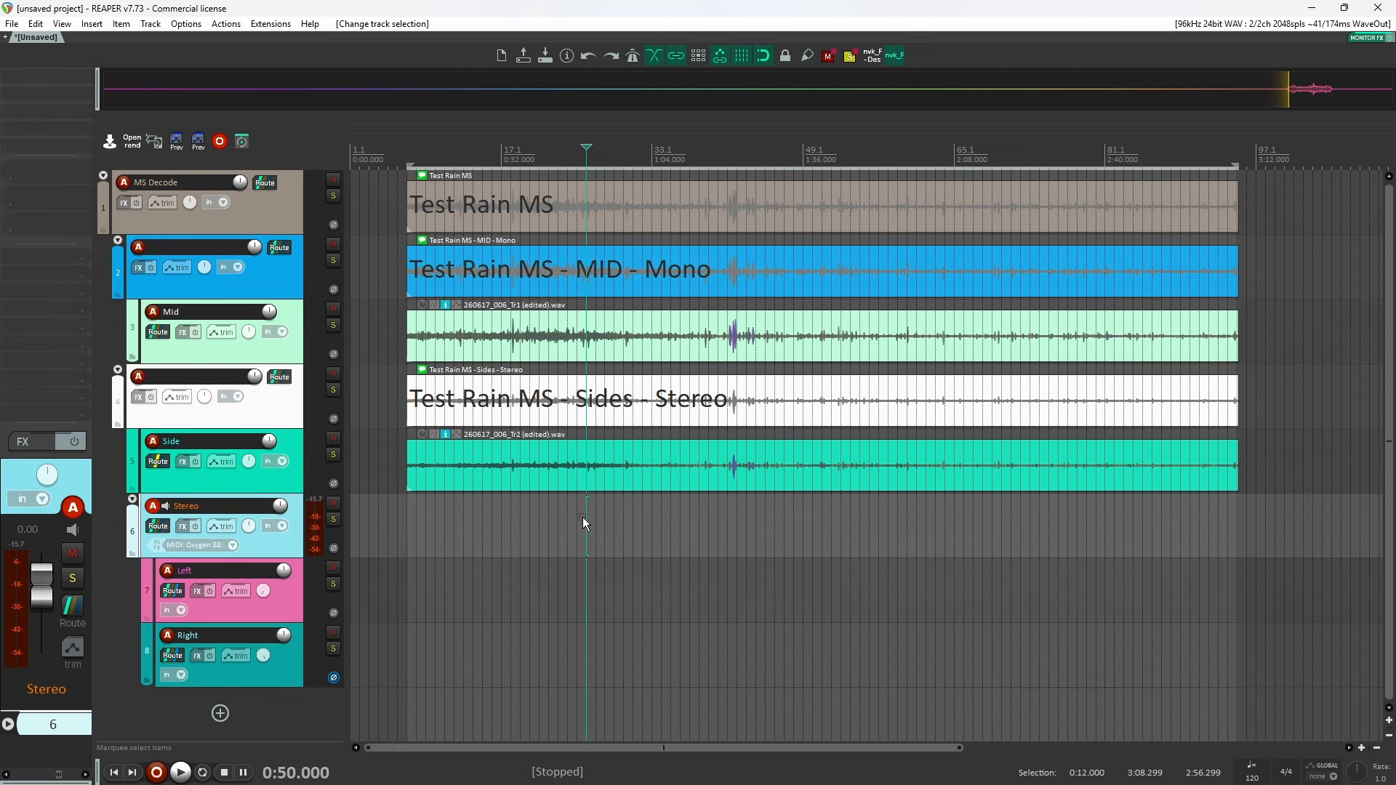